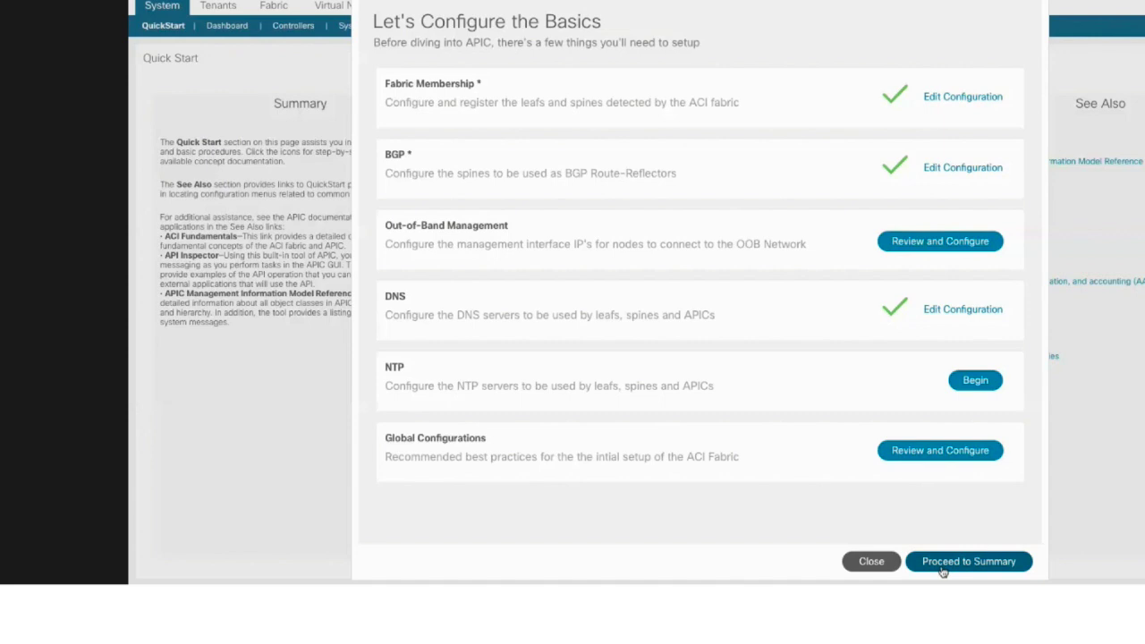
Switch between the Quick Start basics overview and the configuration summary, ending on the Summary page
left_click(941, 566)
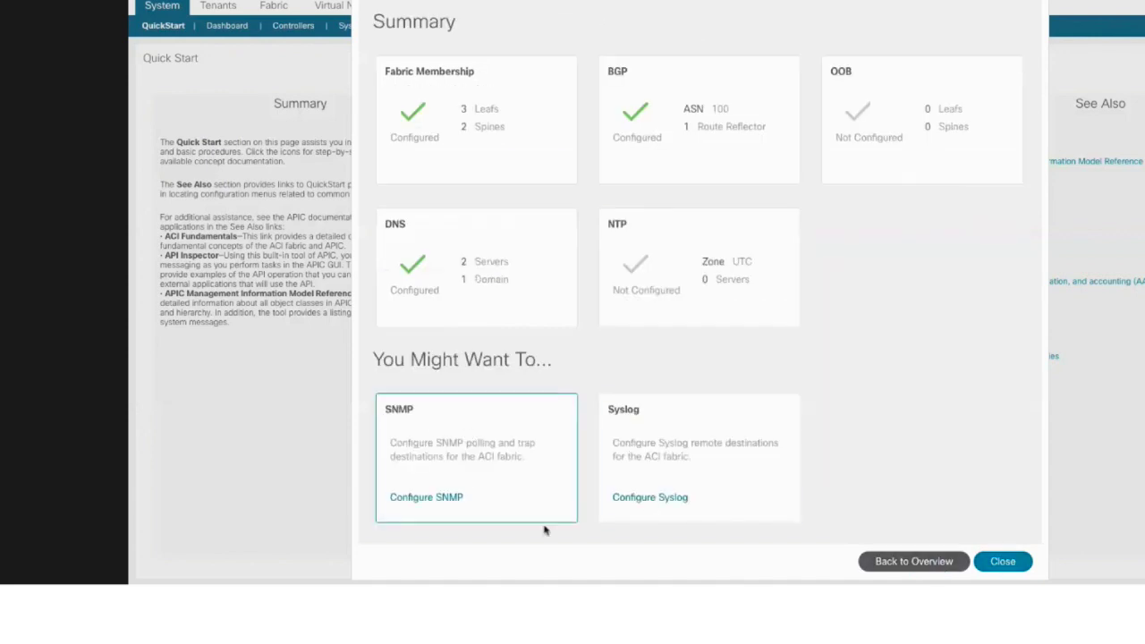
left_click(894, 560)
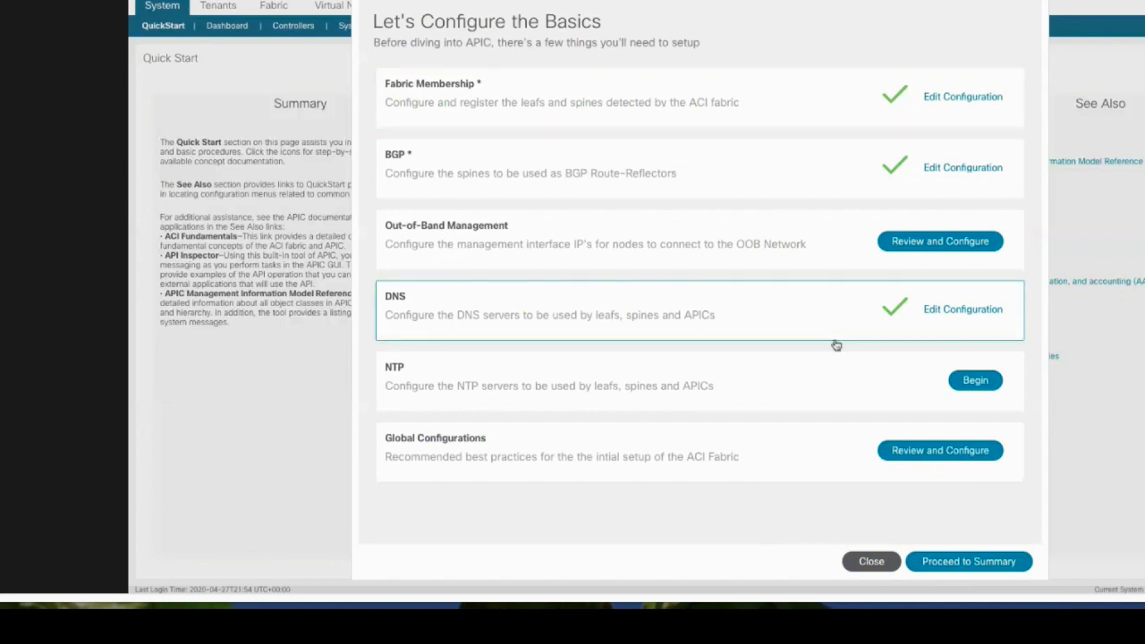
left_click(949, 563)
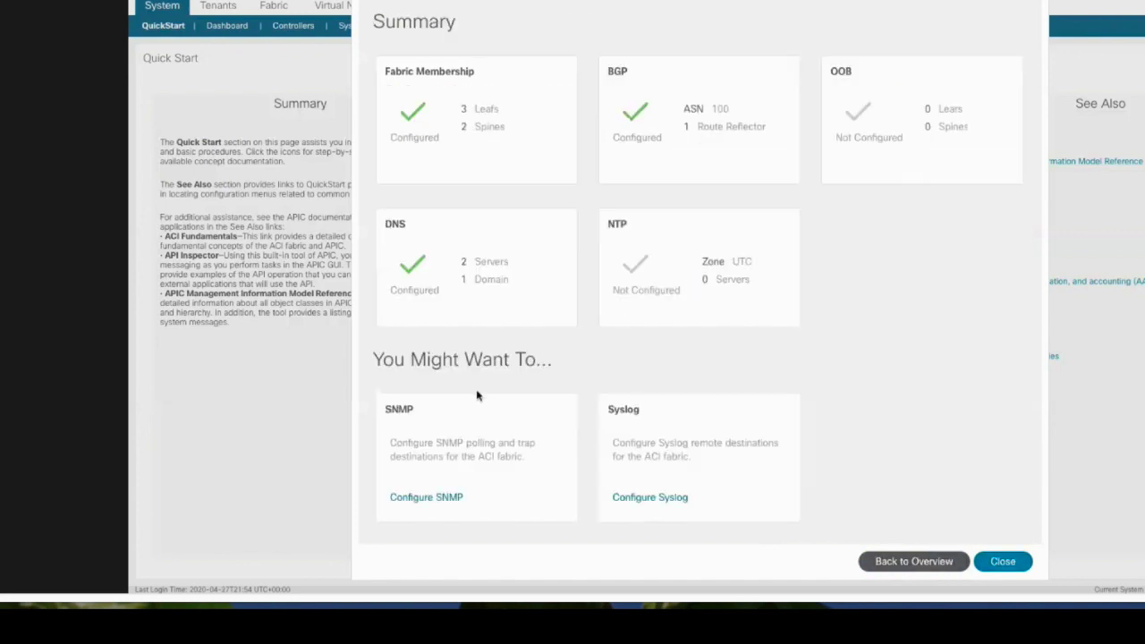
left_click(903, 564)
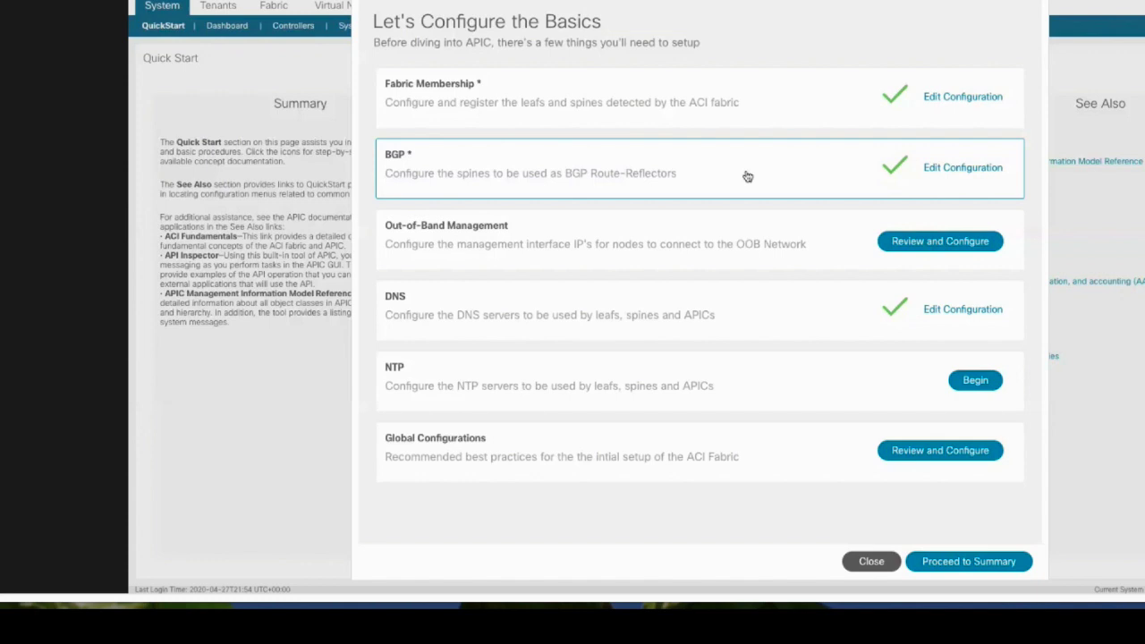
left_click(969, 561)
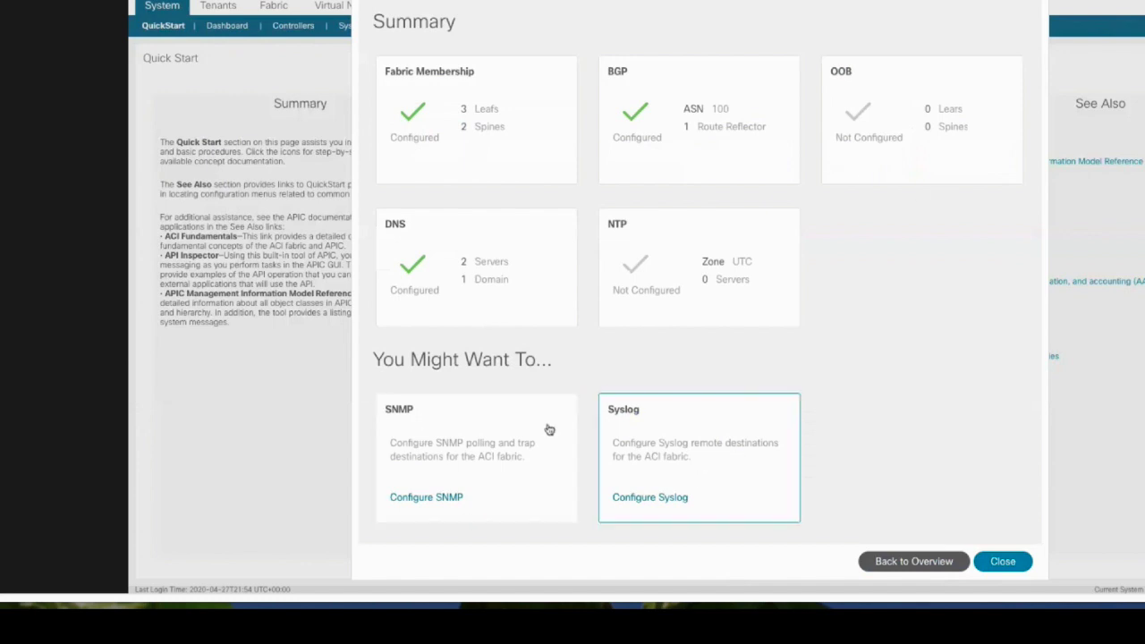
Open SNMP configuration, replace the polling contact with a new name and shorten the location
left_click(486, 472)
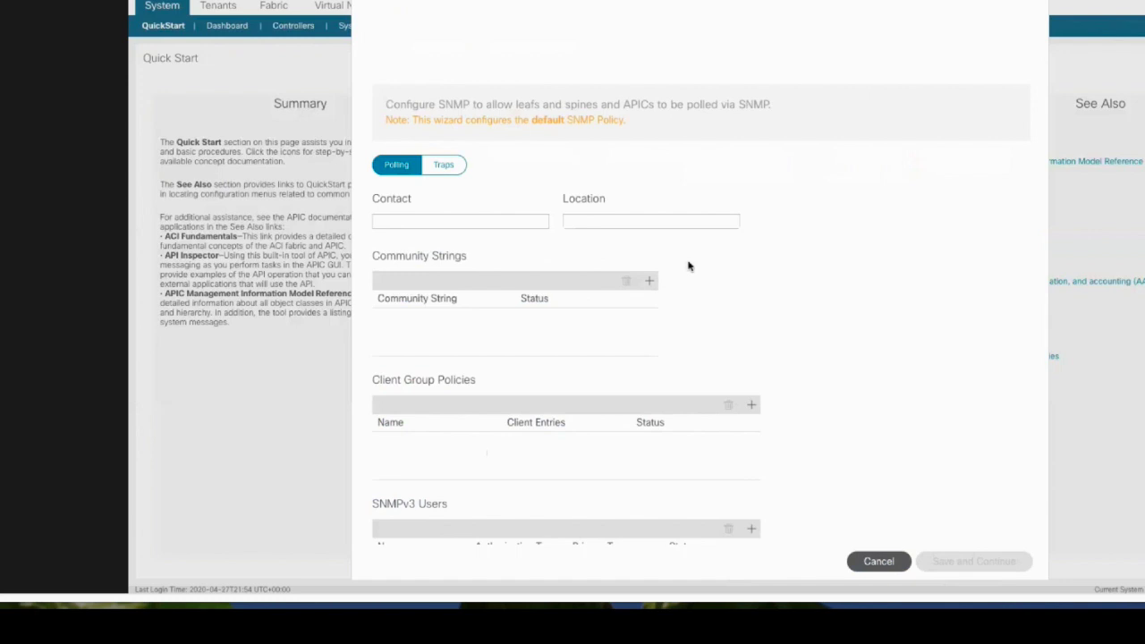
scroll(761, 353, "down", 2)
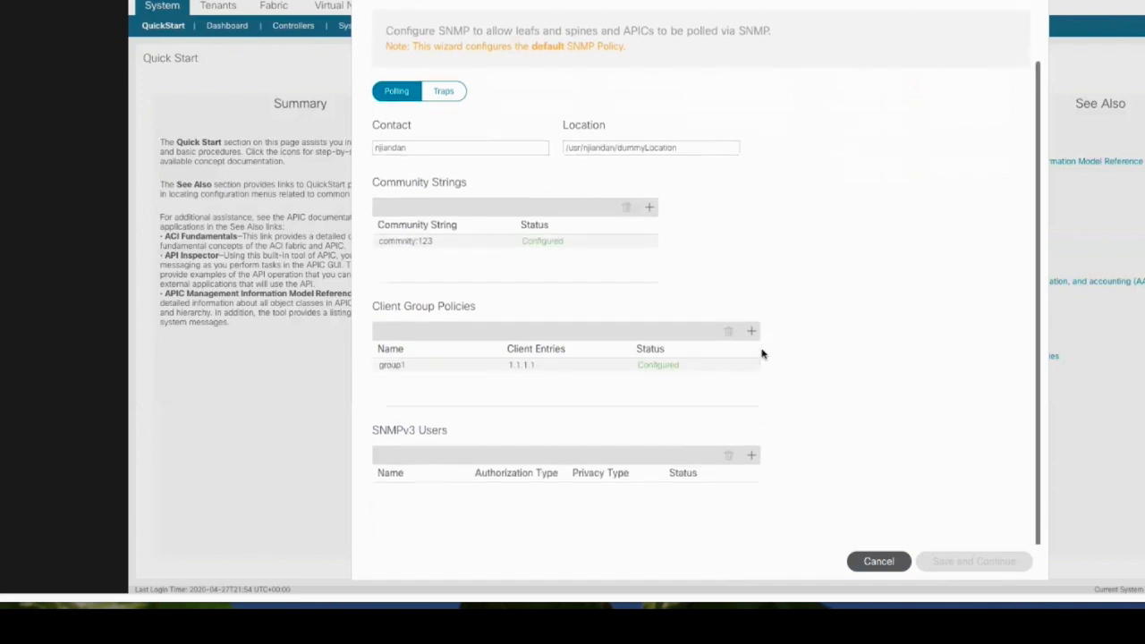
scroll(600, 281, "up", 2)
scroll(600, 280, "down", 2)
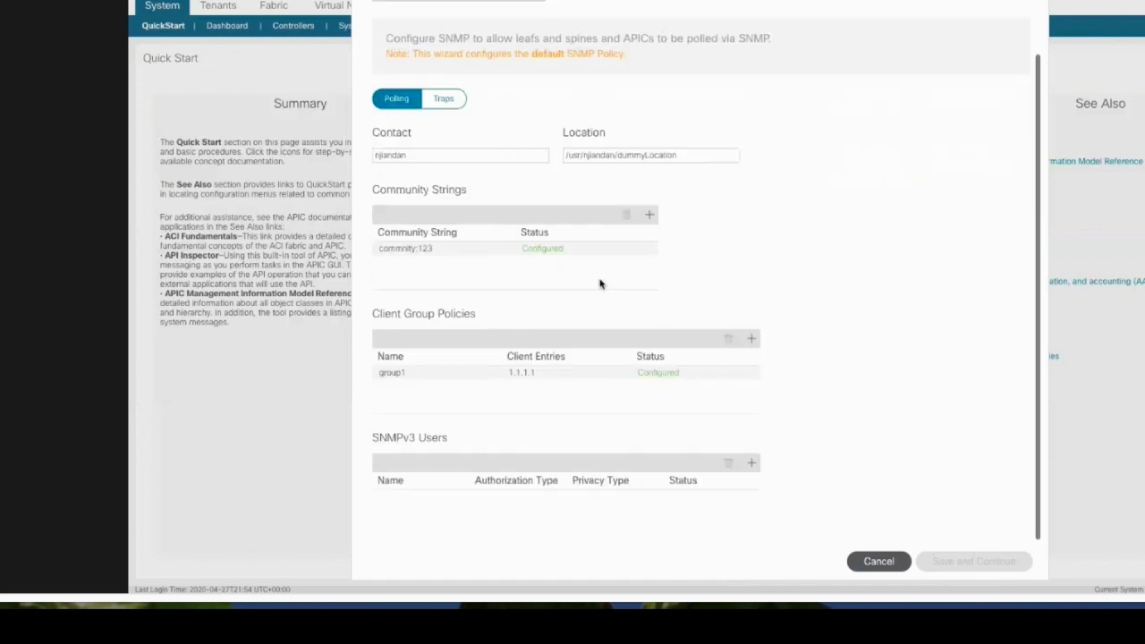
scroll(409, 107, "up", 2)
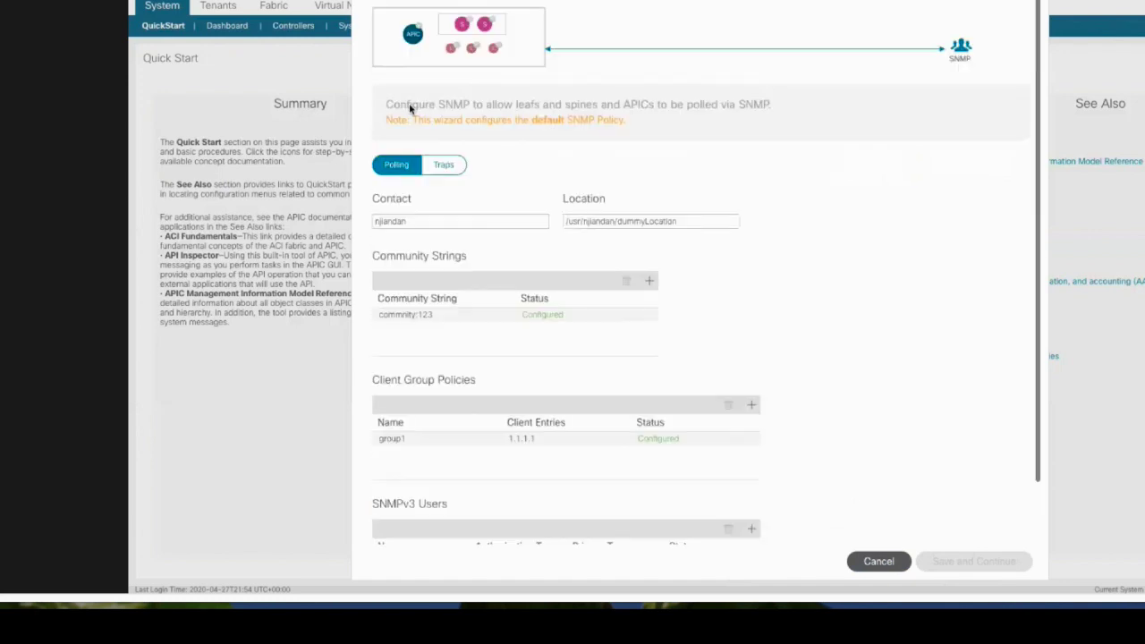
left_click(442, 168)
left_click(398, 170)
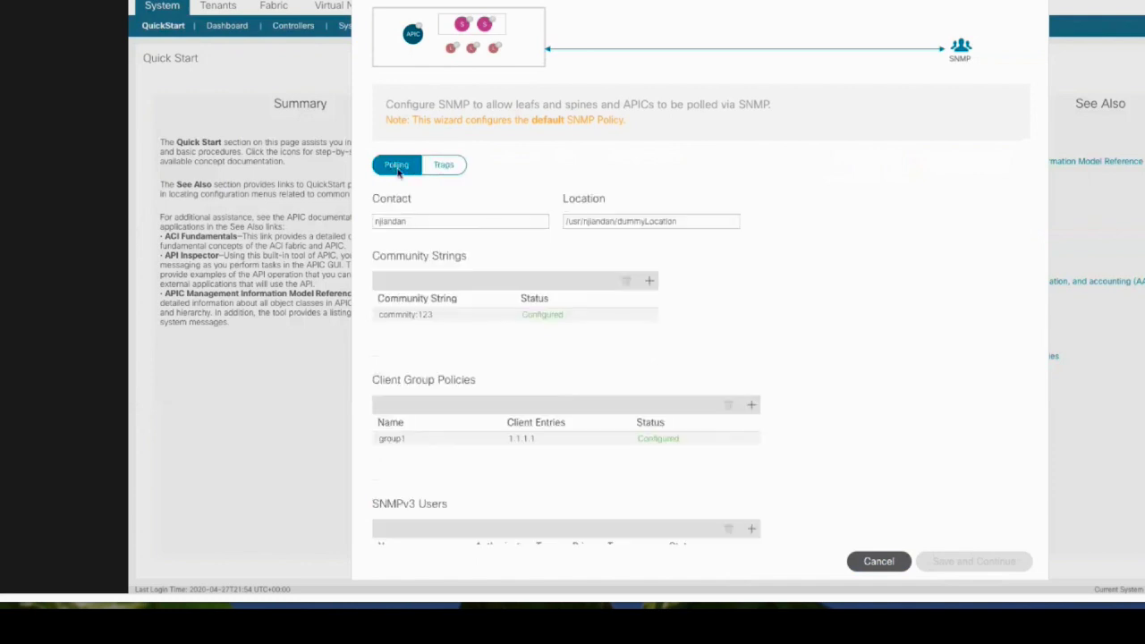
left_click(421, 225)
left_click_drag(434, 224, 343, 224)
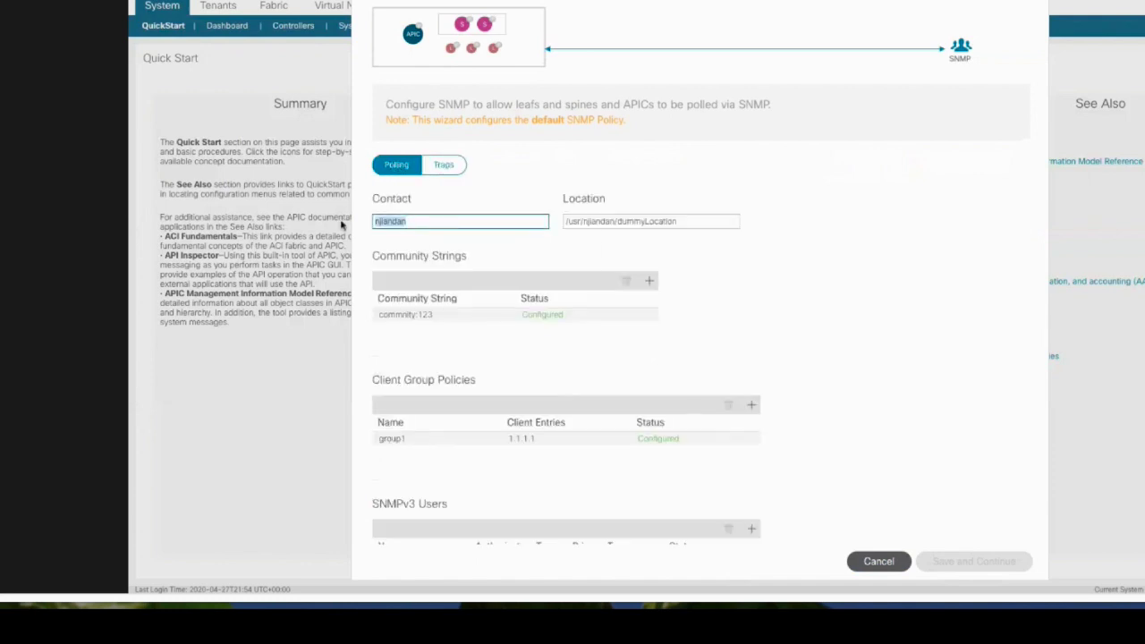
type("scott")
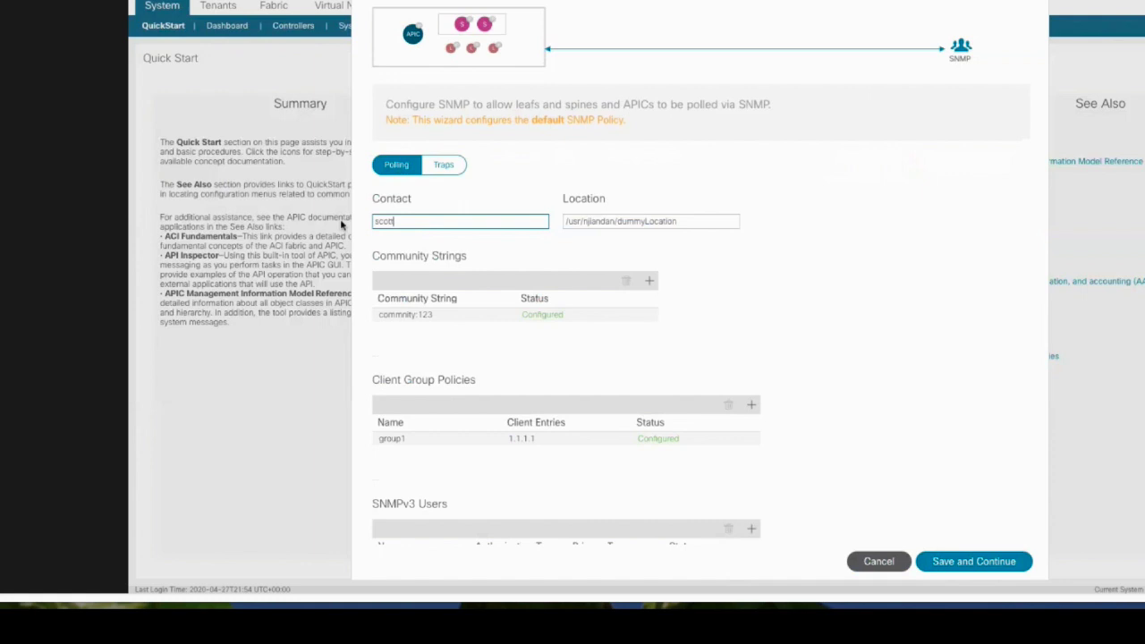
key("Tab")
key("BackSpace")
key("BackSpace")
key("BackSpace")
key("BackSpace")
key("BackSpace")
key("BackSpace")
key("BackSpace")
key("BackSpace")
key("BackSpace")
key("BackSpace")
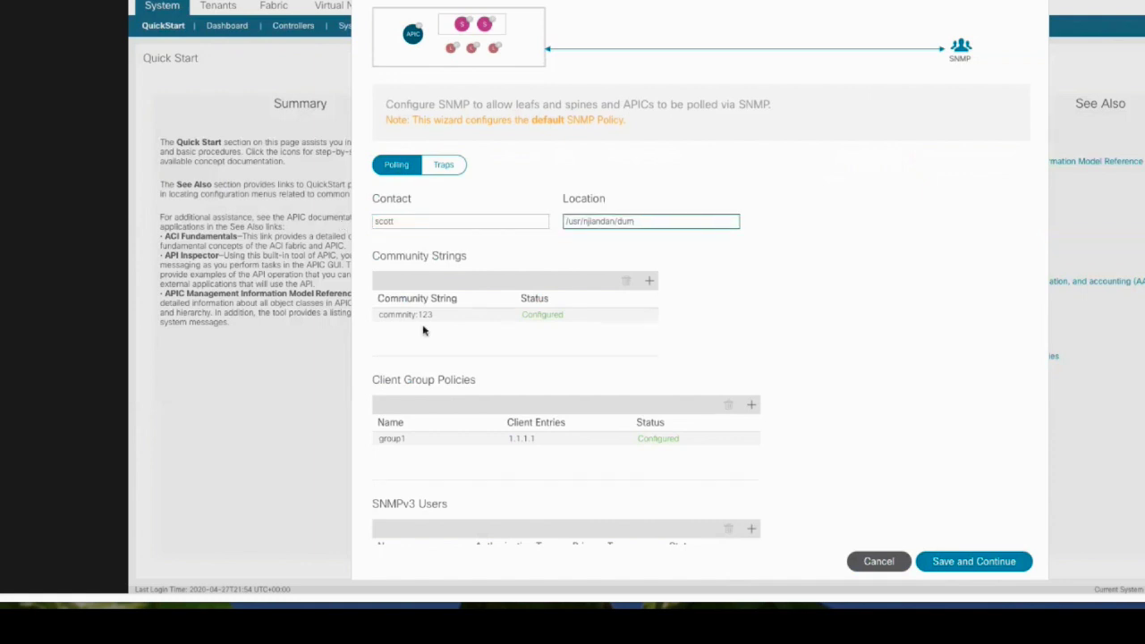
Add a second SNMP community string and save the polling settings
left_click(430, 316)
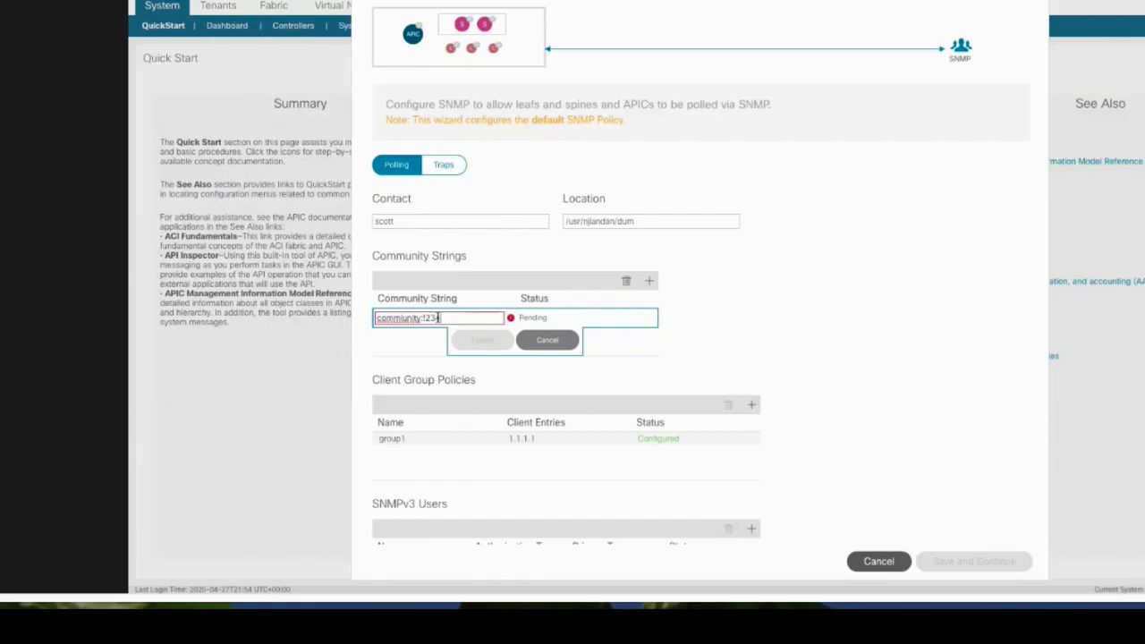
left_click(480, 340)
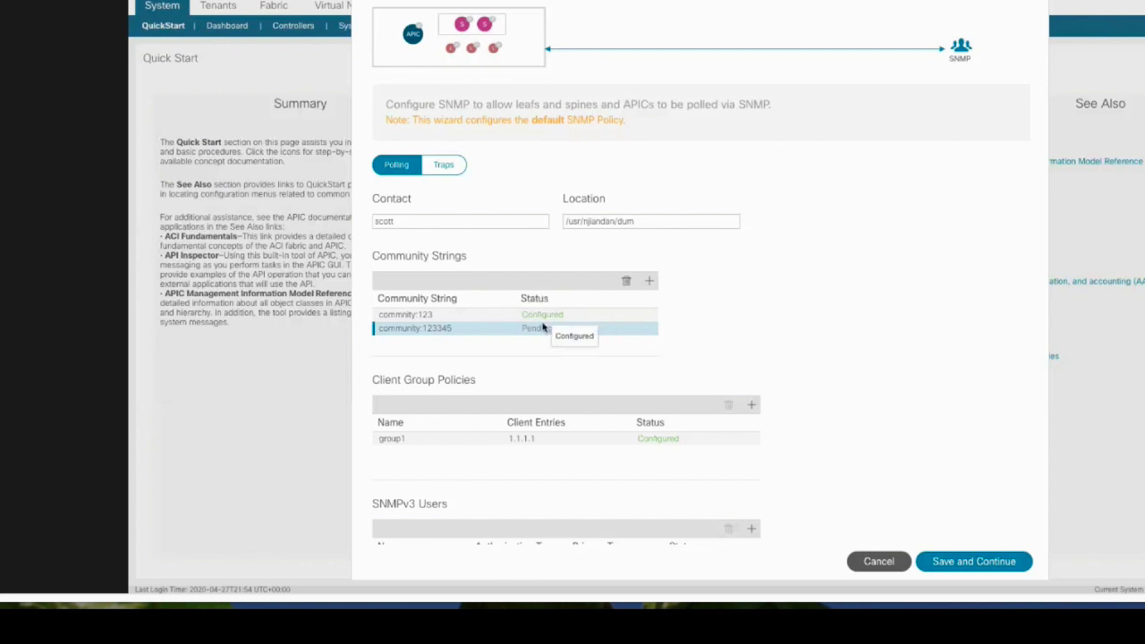
scroll(978, 578, "down", 1)
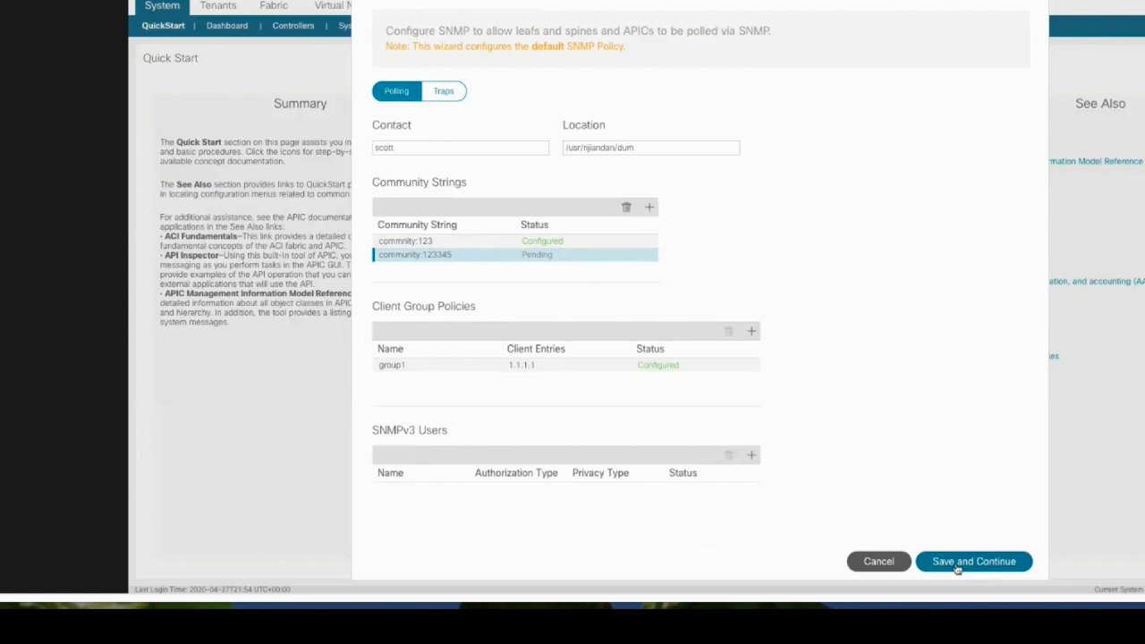
scroll(907, 346, "up", 1)
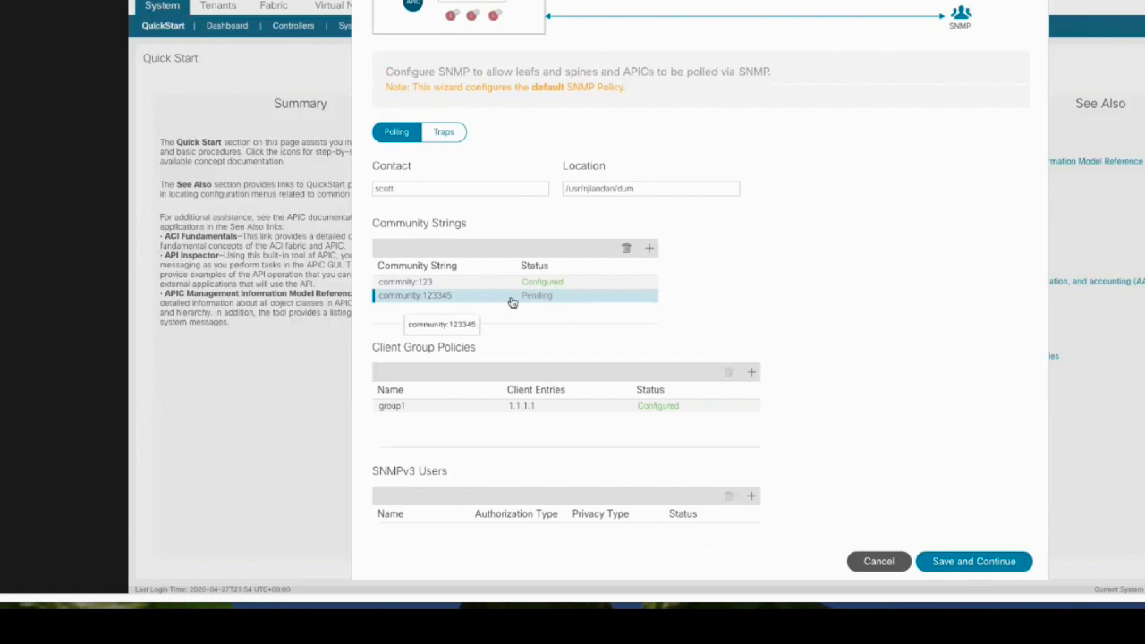
left_click(977, 562)
Reopen the SNMP configuration to check that the saved values persisted
left_click(495, 473)
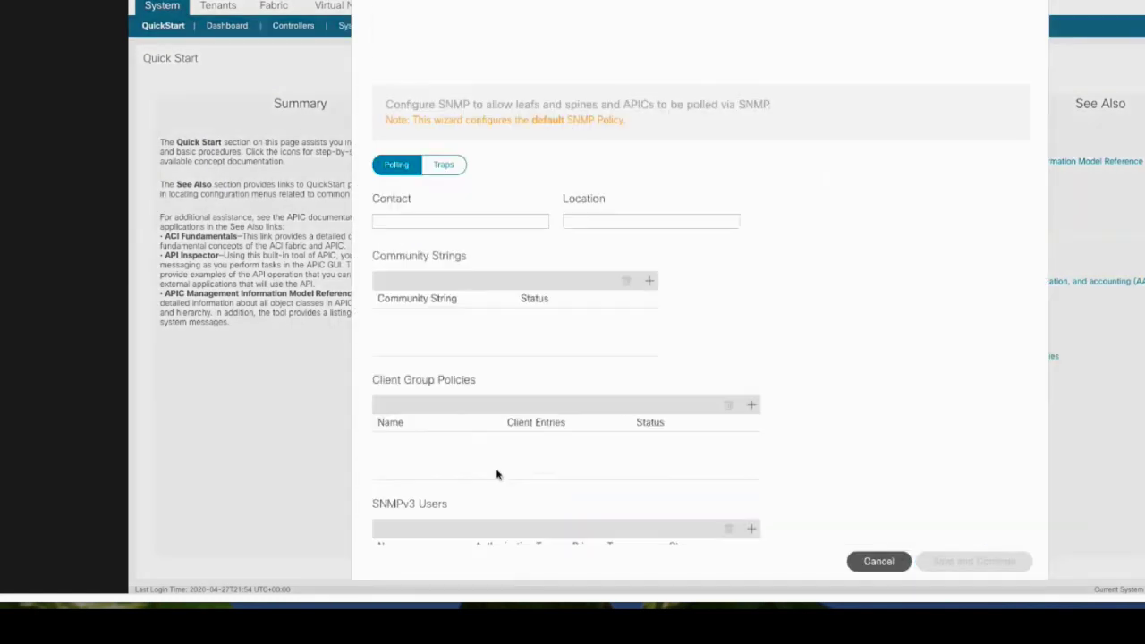
scroll(616, 322, "down", 1)
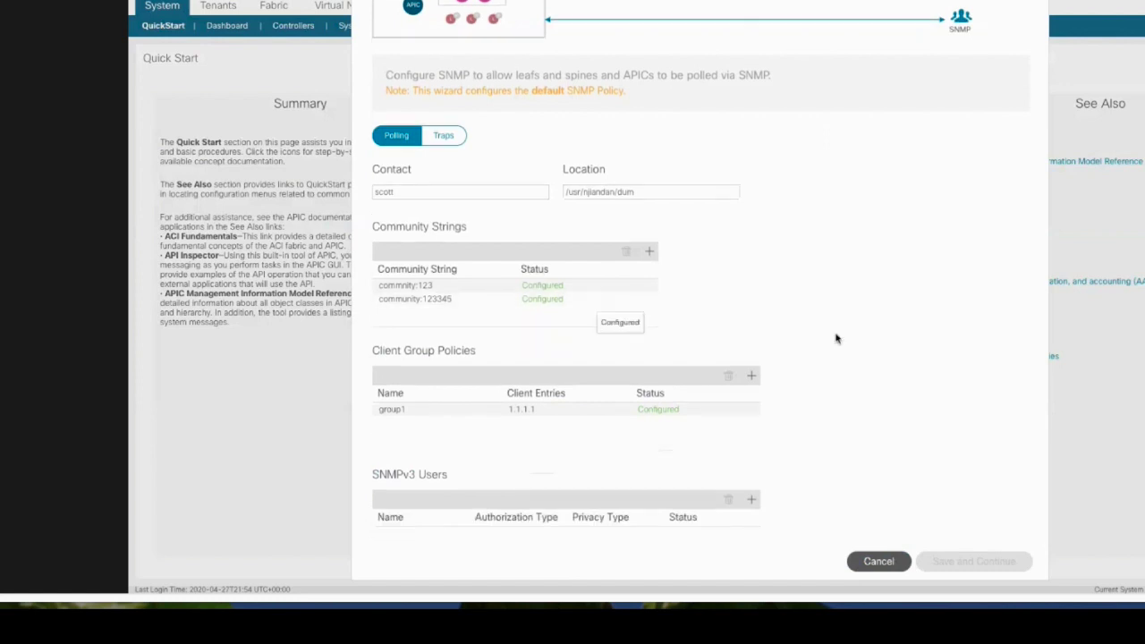
scroll(835, 334, "down", 1)
scroll(835, 335, "up", 2)
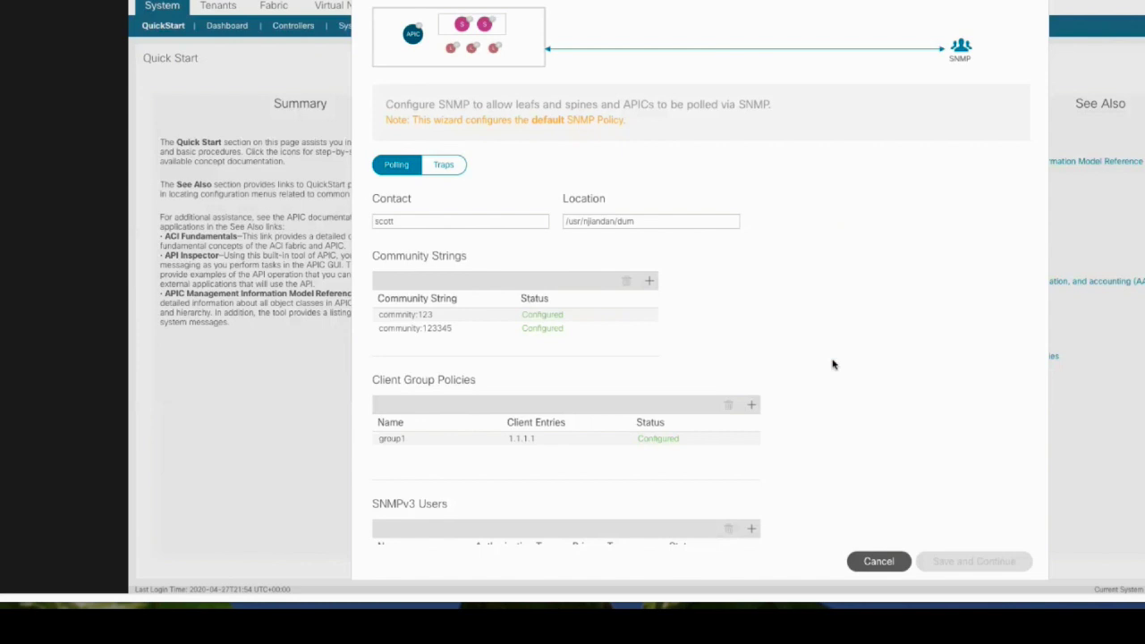
Create SNMP client group group3 using the default (In-Band) management EPG
scroll(832, 364, "down", 2)
left_click(751, 343)
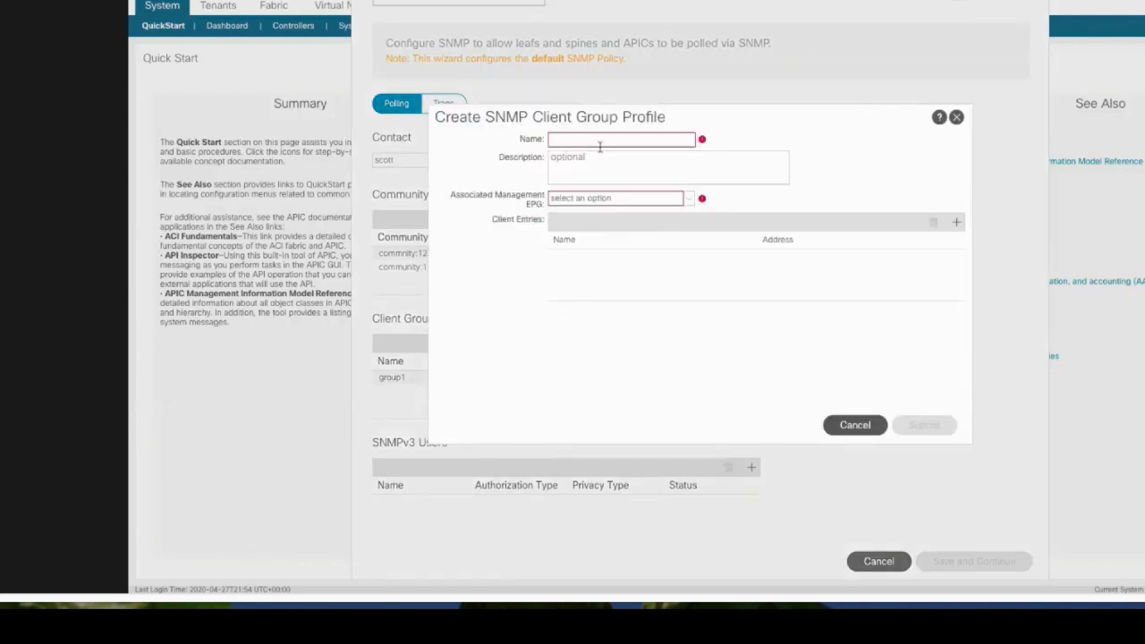
left_click(599, 140)
type("group3")
left_click(615, 197)
left_click(613, 217)
Add client entry 'dumy' at 2.2.2.1 to group3 and submit the group
left_click(954, 222)
left_click(619, 254)
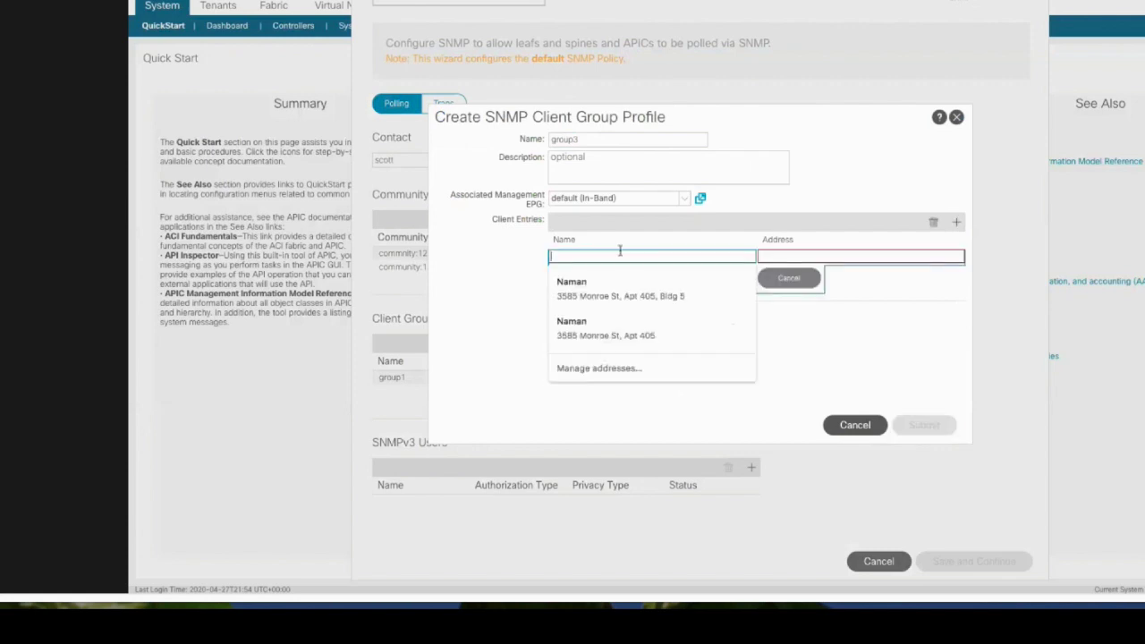
type("dumy")
left_click(803, 259)
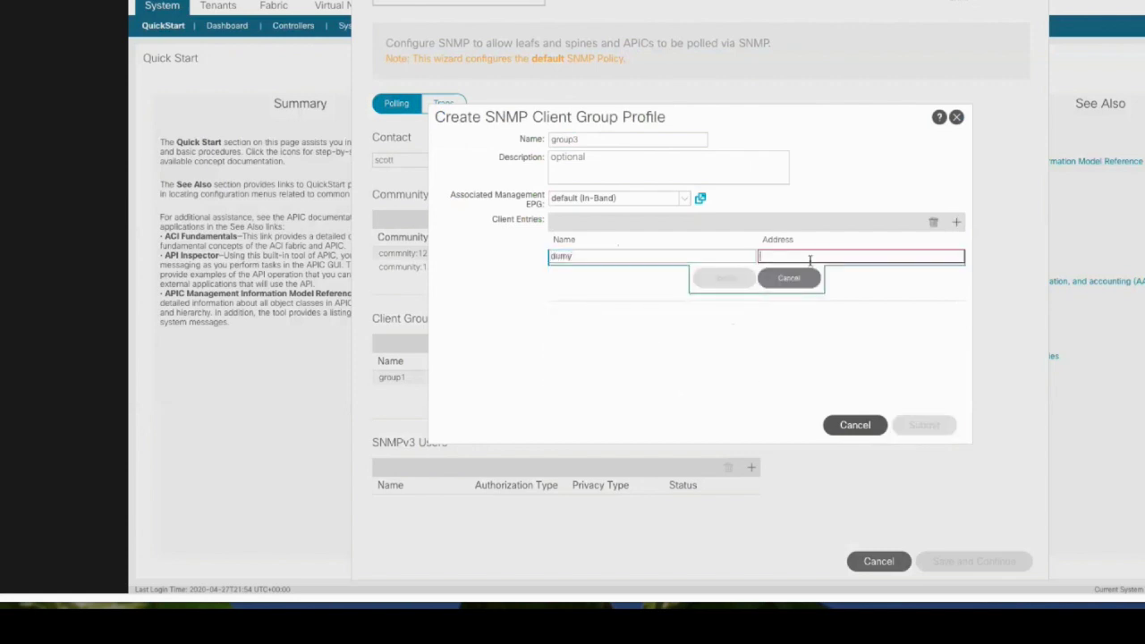
type("2.2.2.1")
left_click(722, 279)
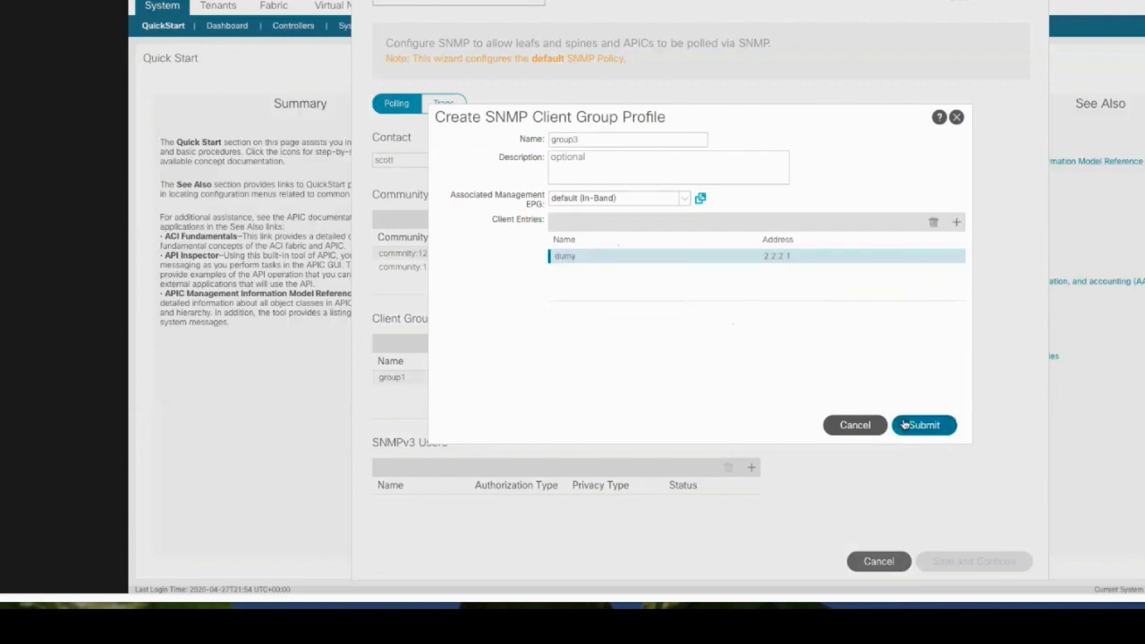
left_click(922, 425)
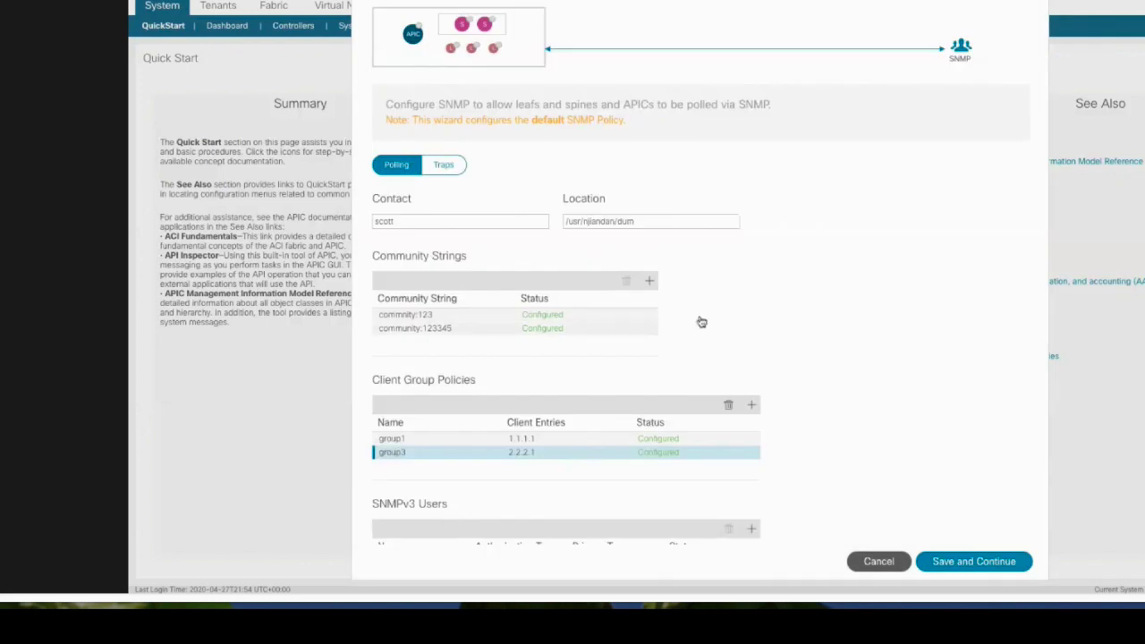
scroll(701, 322, "down", 1)
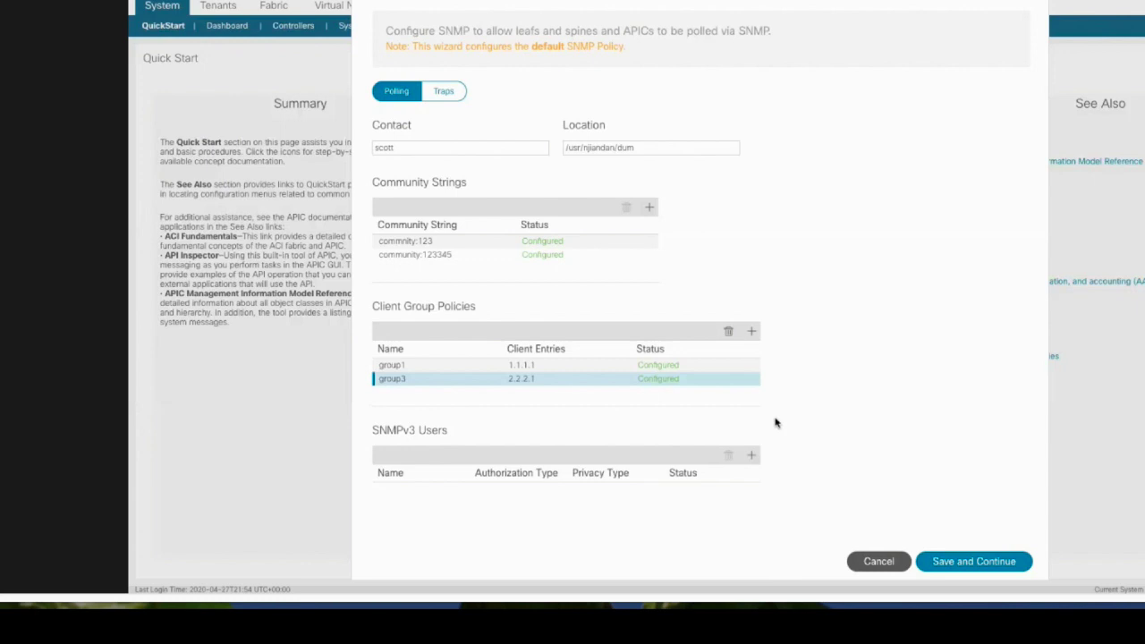
scroll(863, 255, "up", 1)
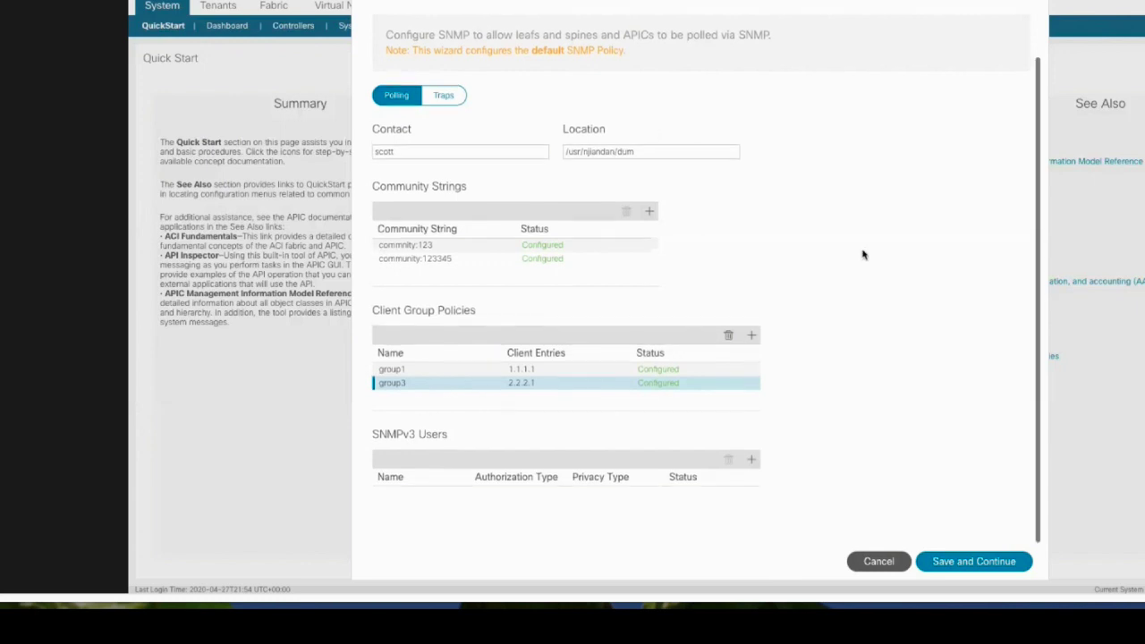
Add trap destination host 2.2.2.1 with its community string, save, and reopen SNMP settings
scroll(496, 234, "up", 1)
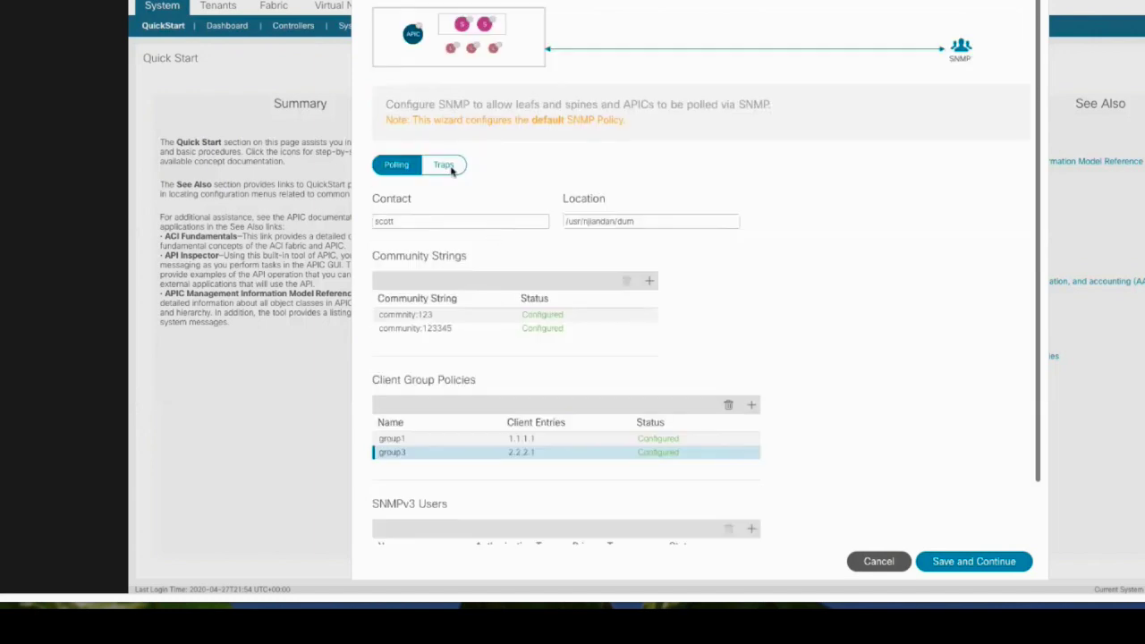
left_click(445, 165)
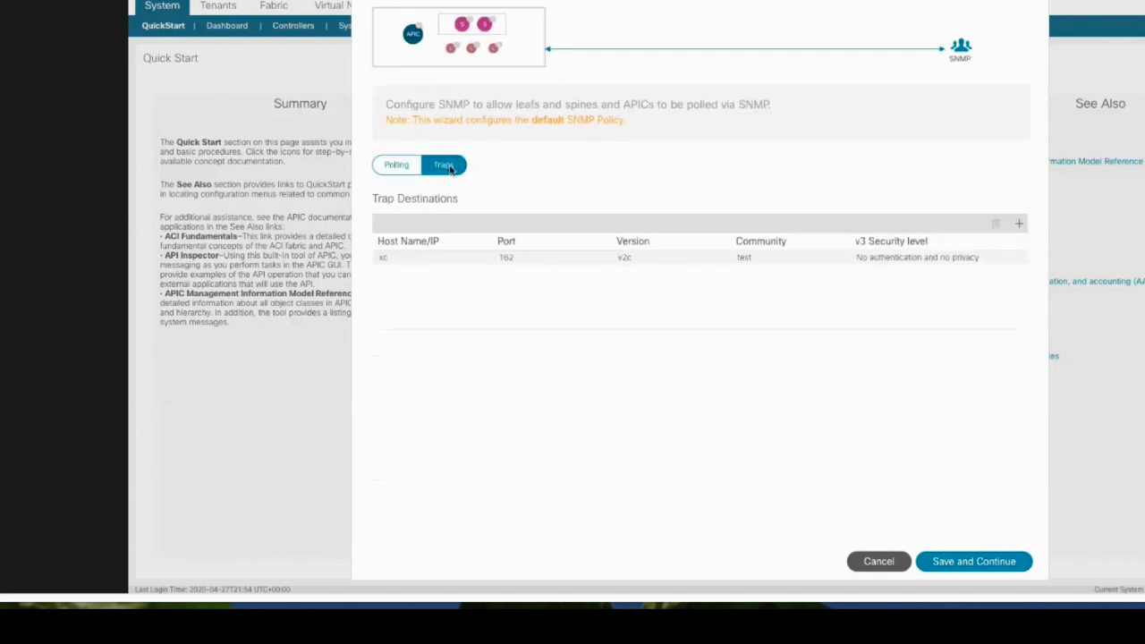
left_click(1019, 224)
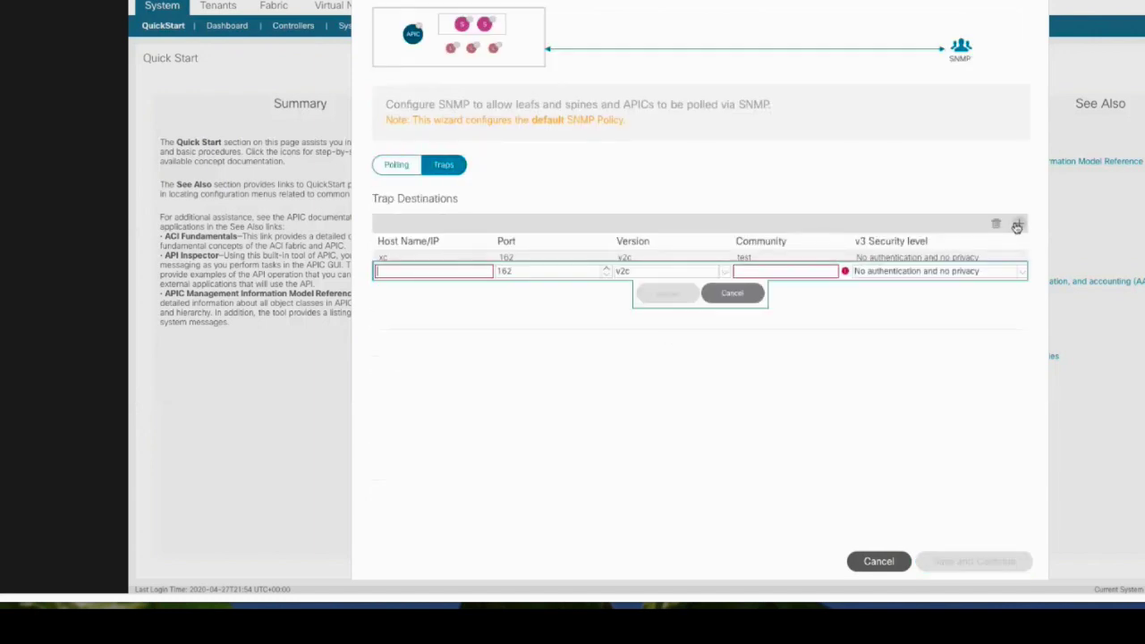
left_click(419, 273)
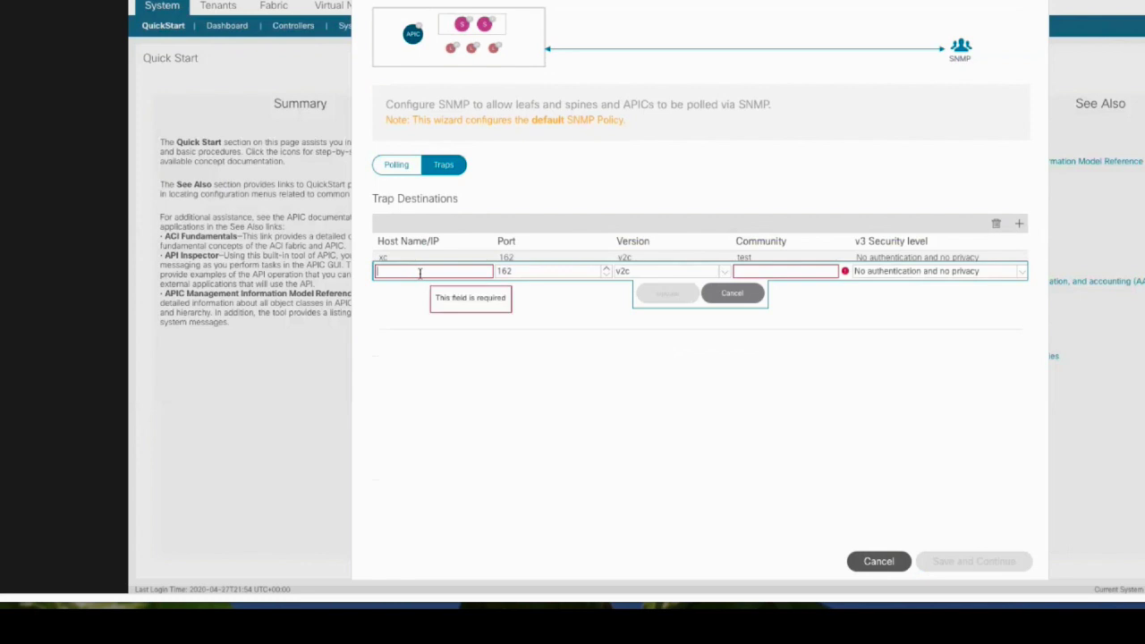
type("2.2.2.1")
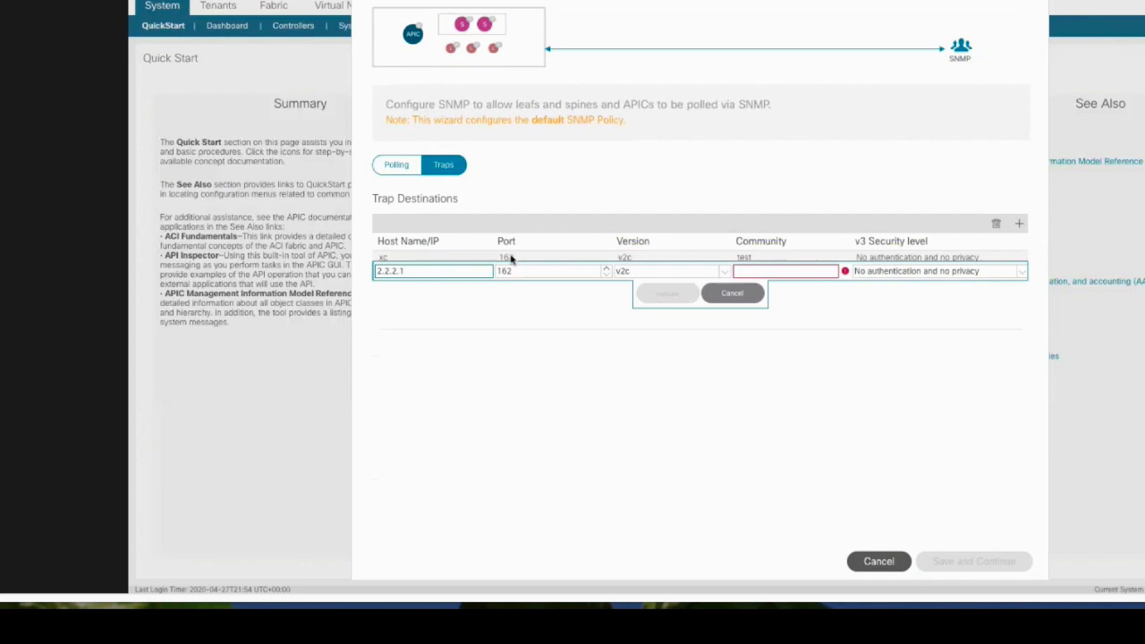
left_click(806, 270)
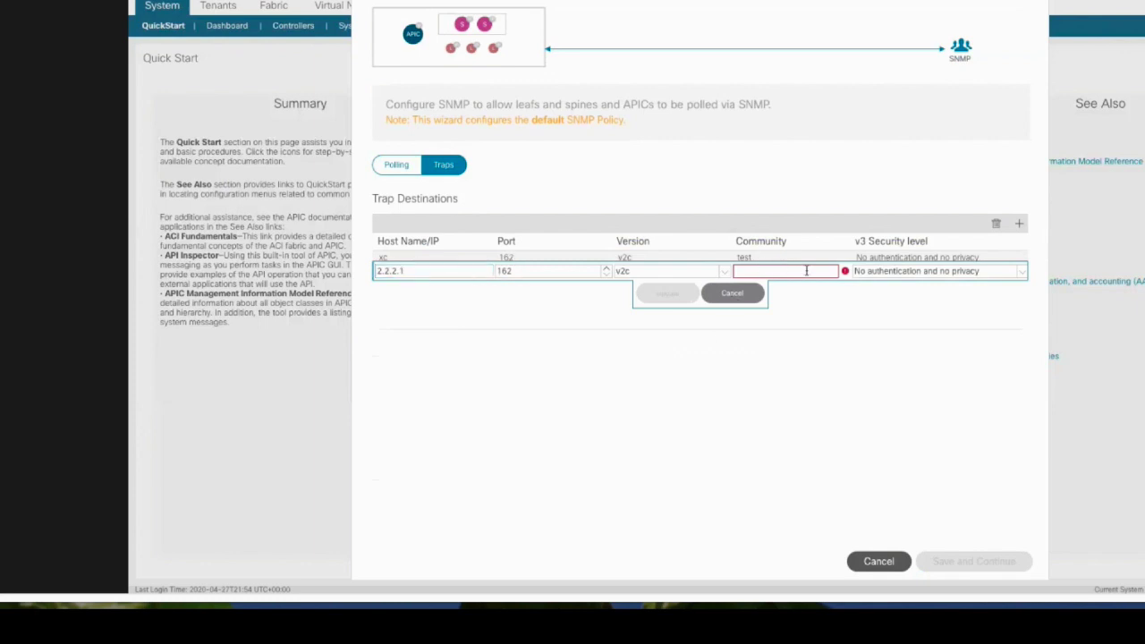
left_click(680, 293)
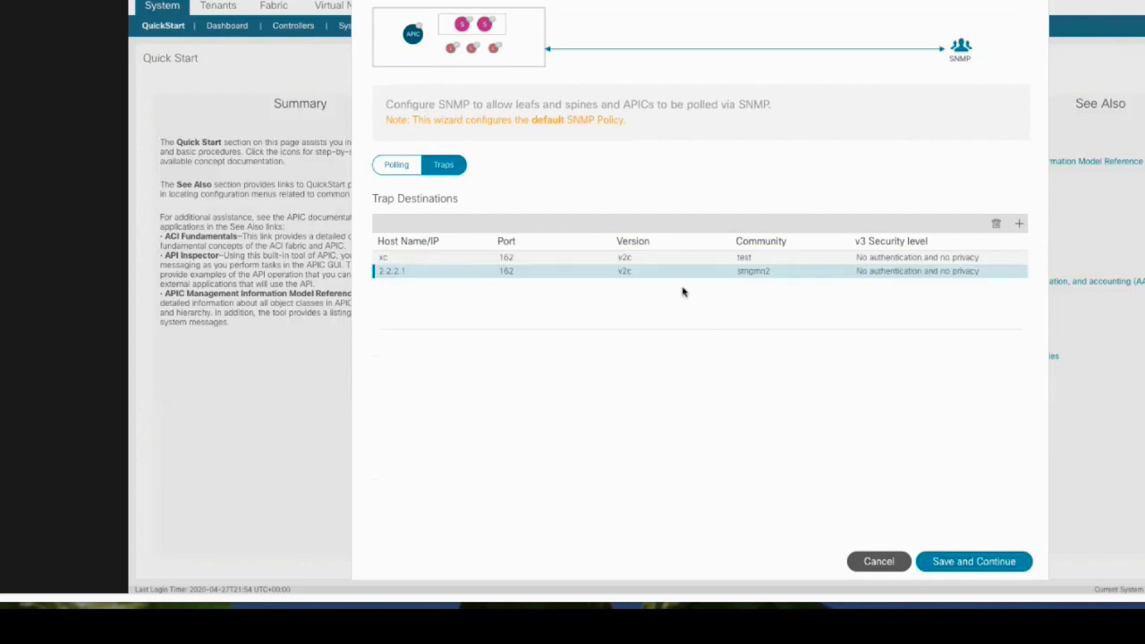
left_click(973, 561)
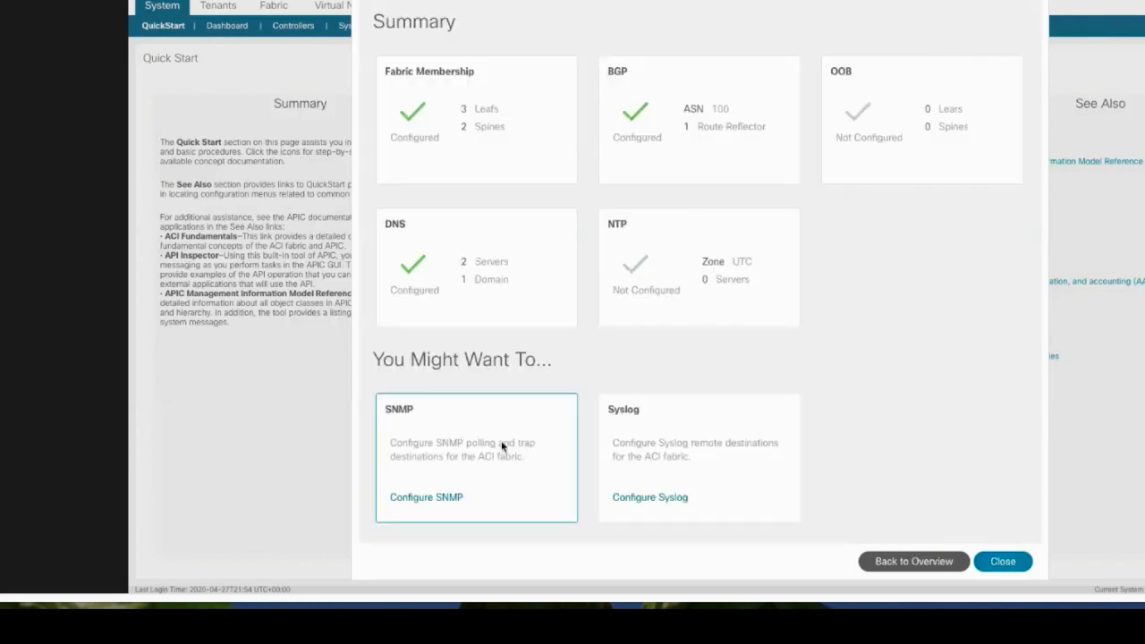
left_click(501, 440)
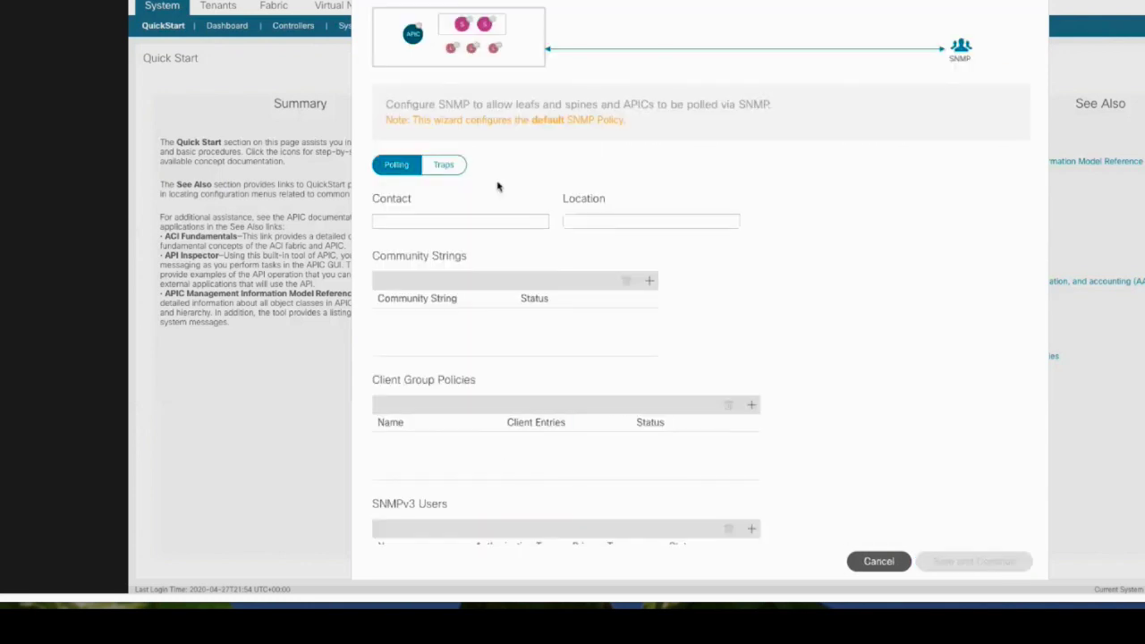
left_click(444, 165)
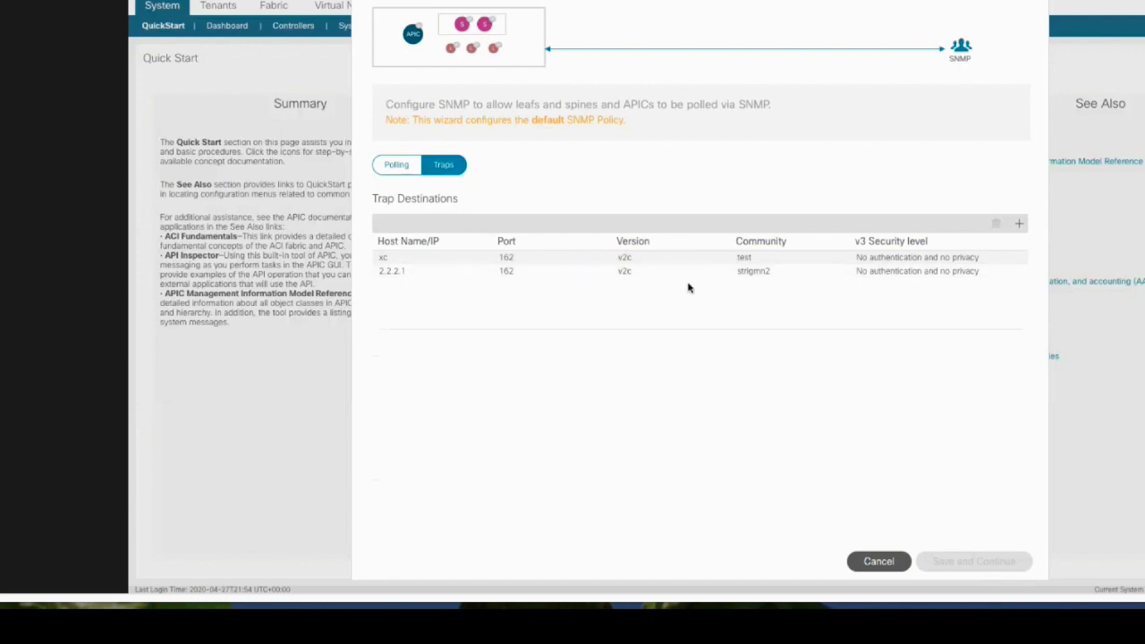
left_click(878, 562)
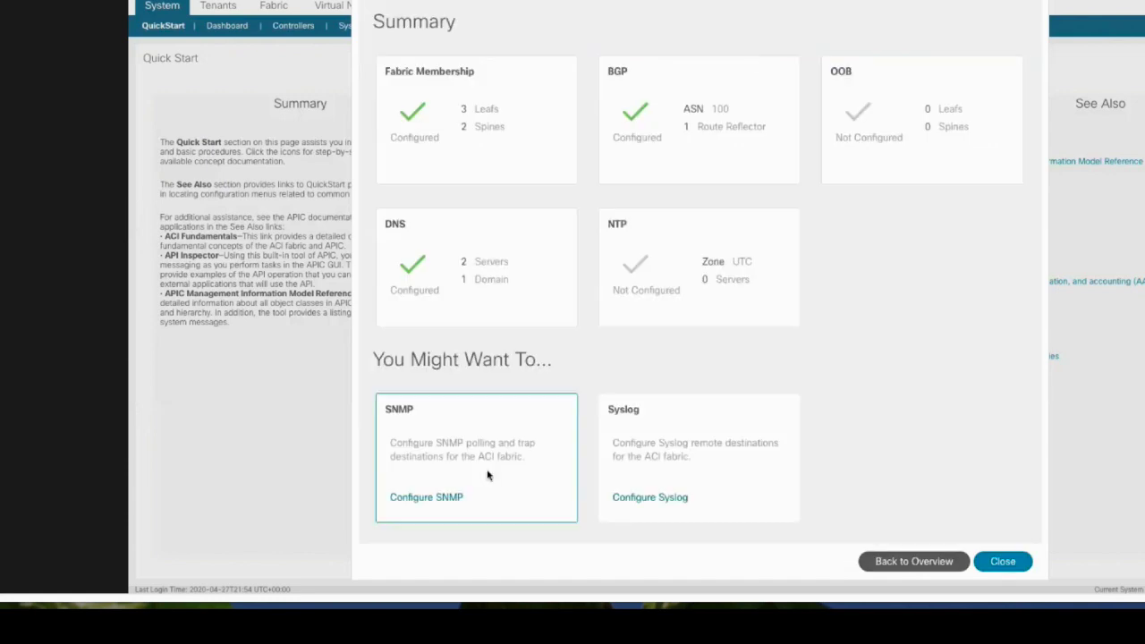
left_click(487, 475)
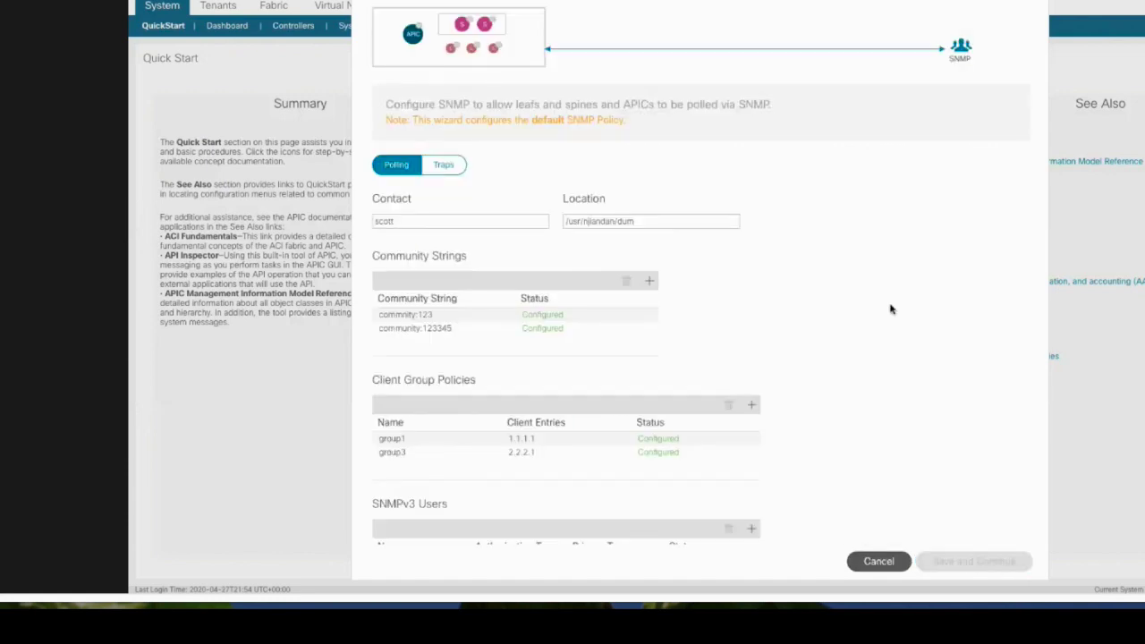
scroll(821, 349, "down", 2)
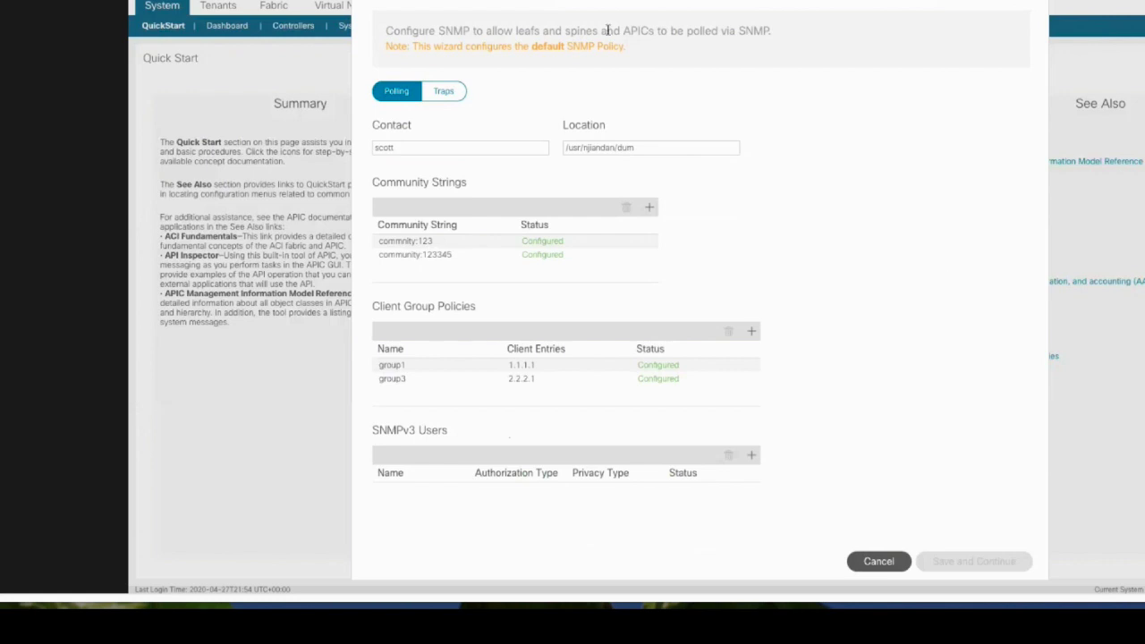
left_click_drag(427, 46, 659, 46)
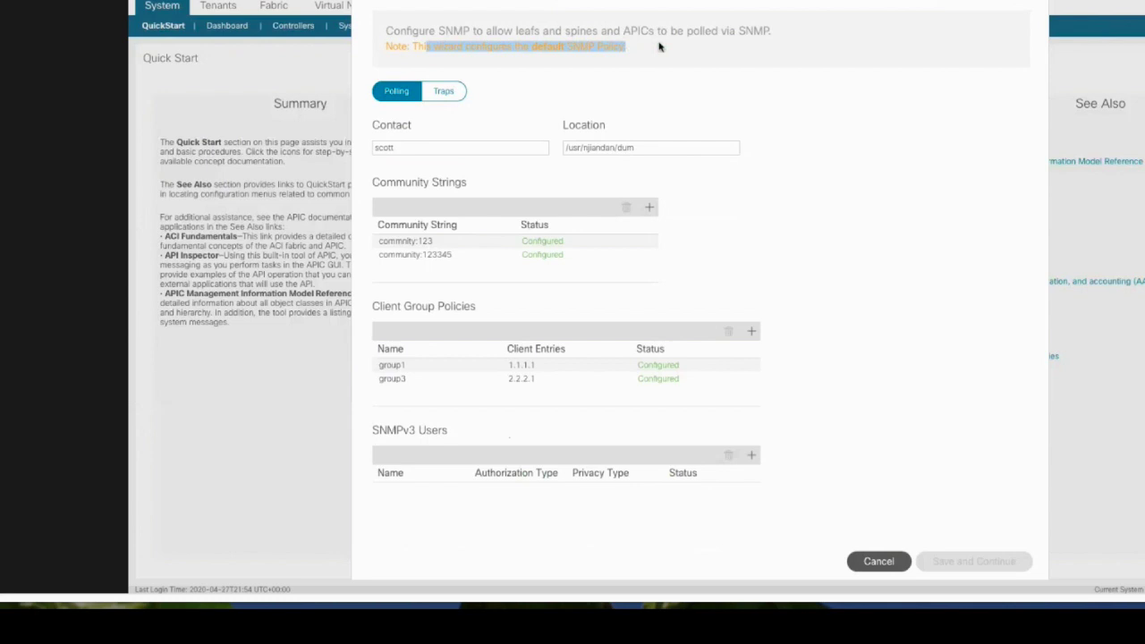
left_click(658, 46)
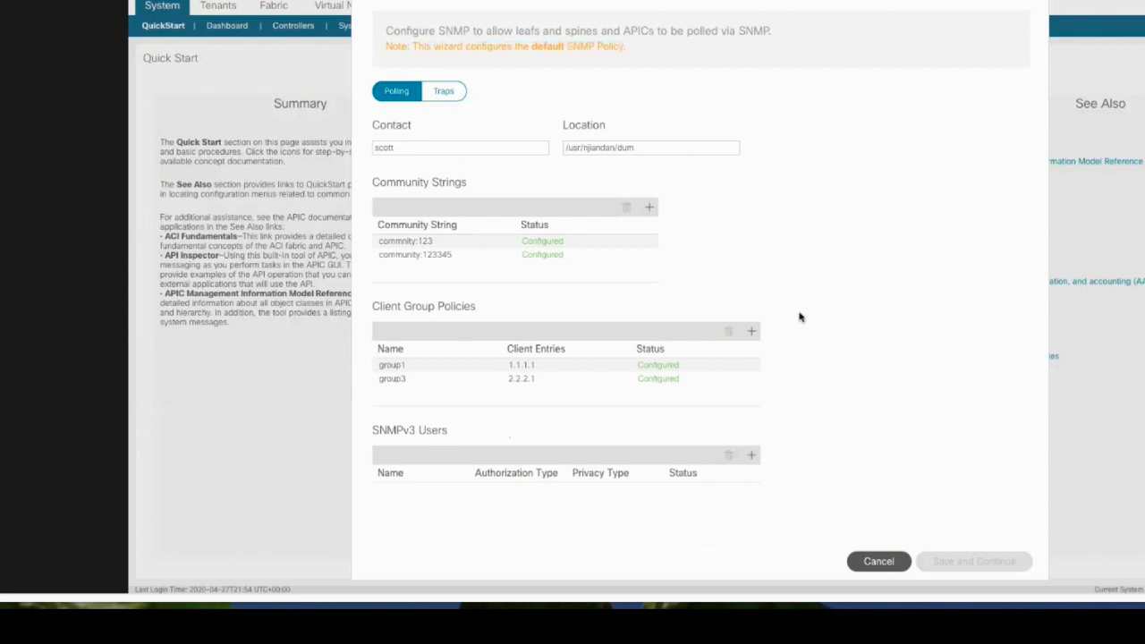
left_click(877, 561)
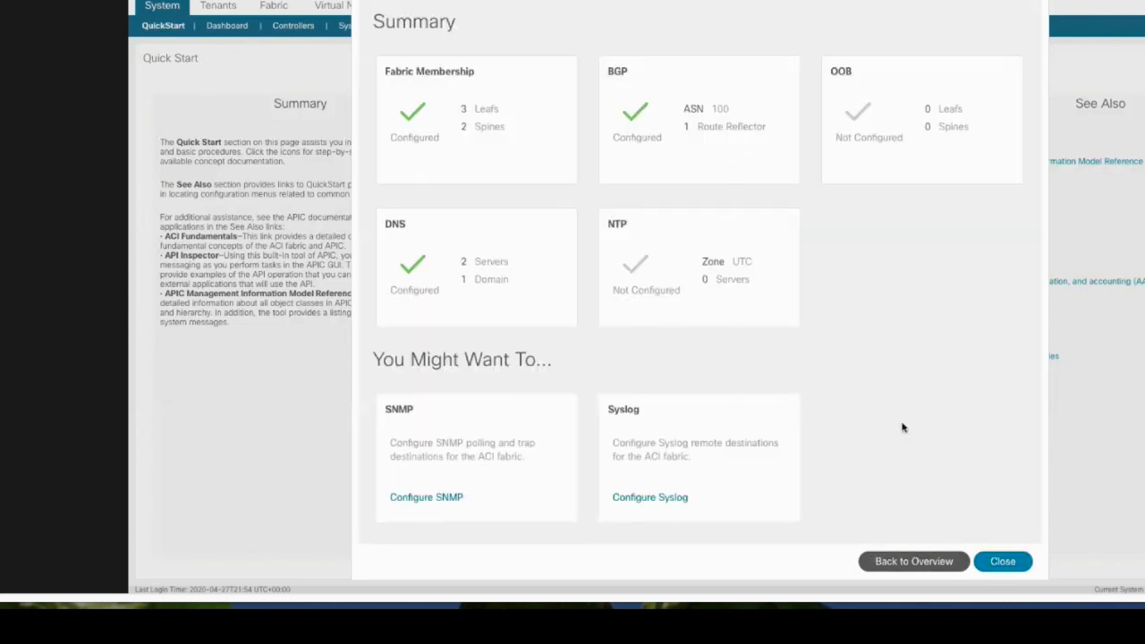
Add syslog destination 3.3.3.2 on port 515 with errors severity, local3 facility, admin state disabled
left_click(765, 459)
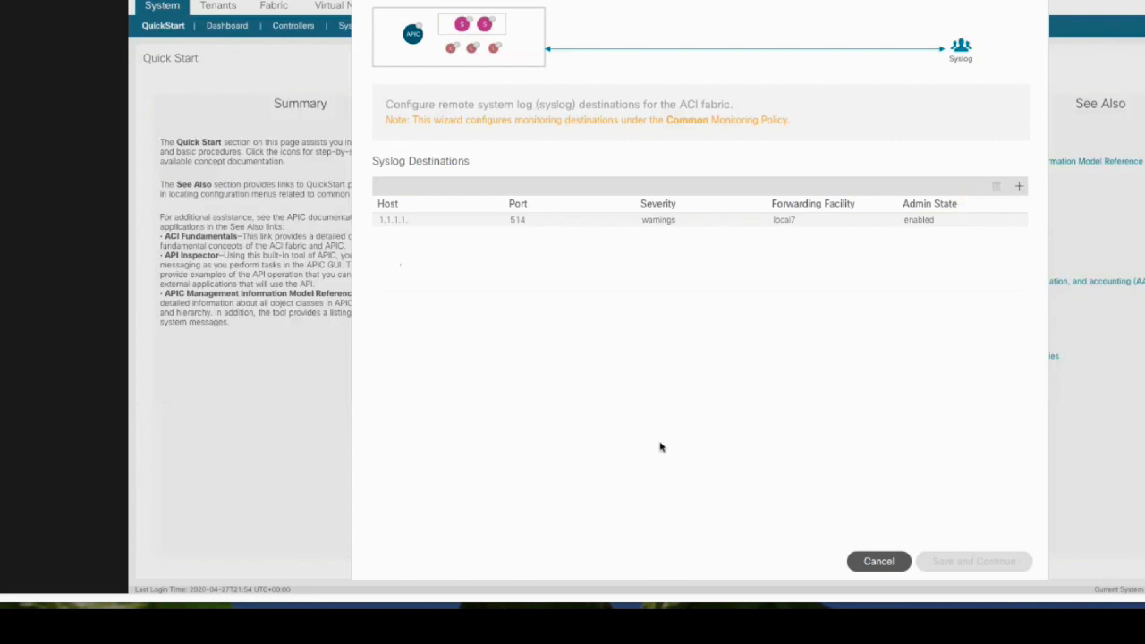
left_click(1019, 185)
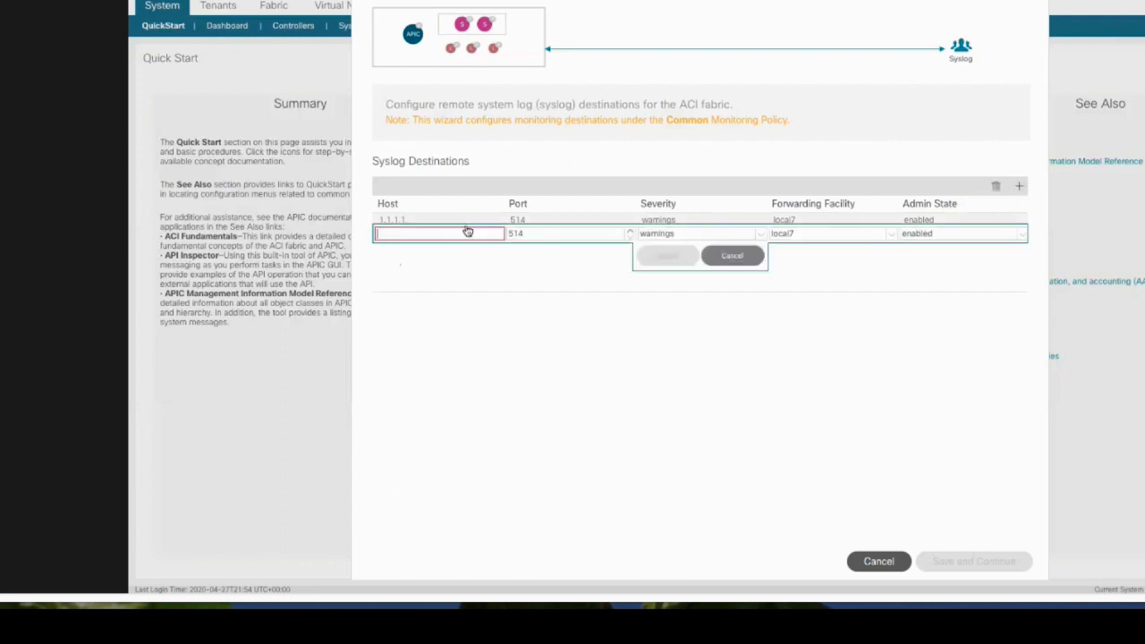
type("3.3.3.2")
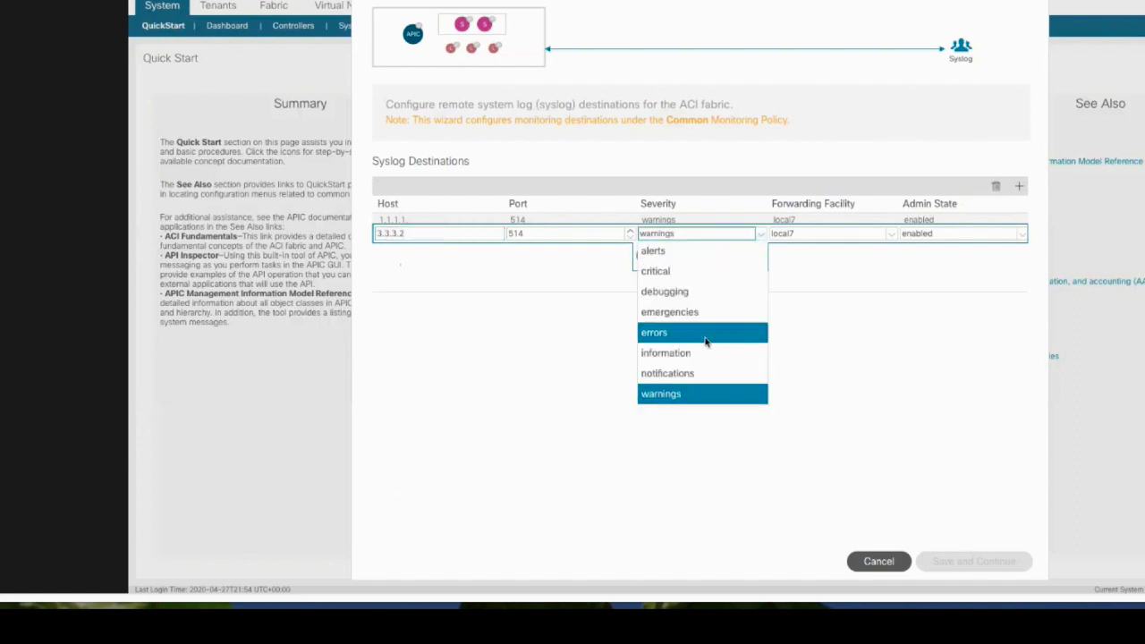
left_click(706, 333)
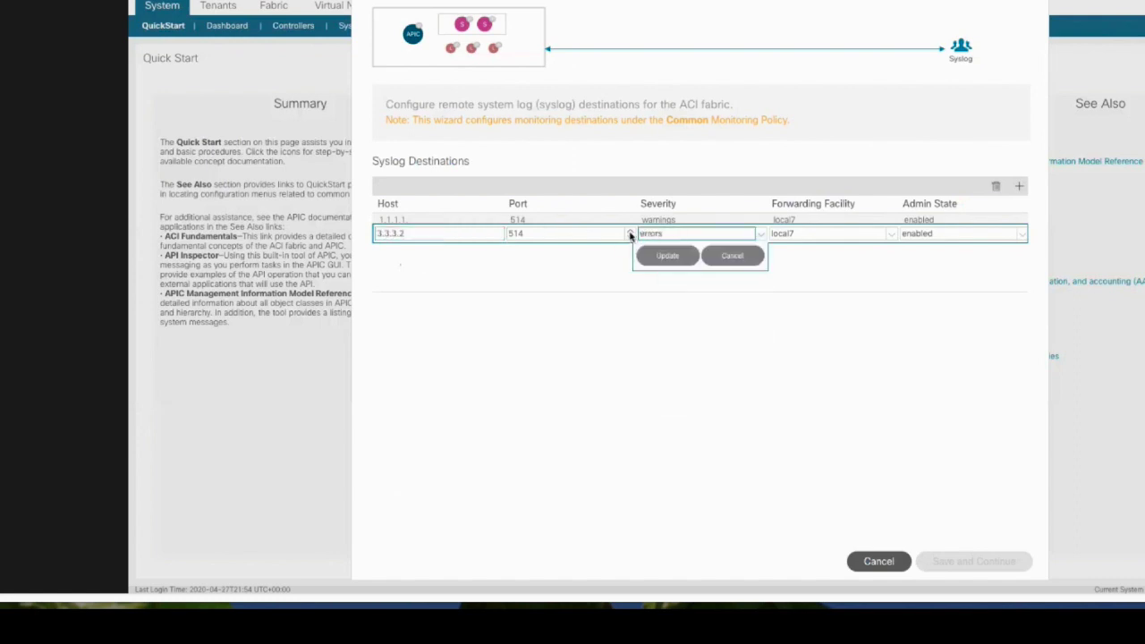
left_click(630, 232)
left_click(880, 236)
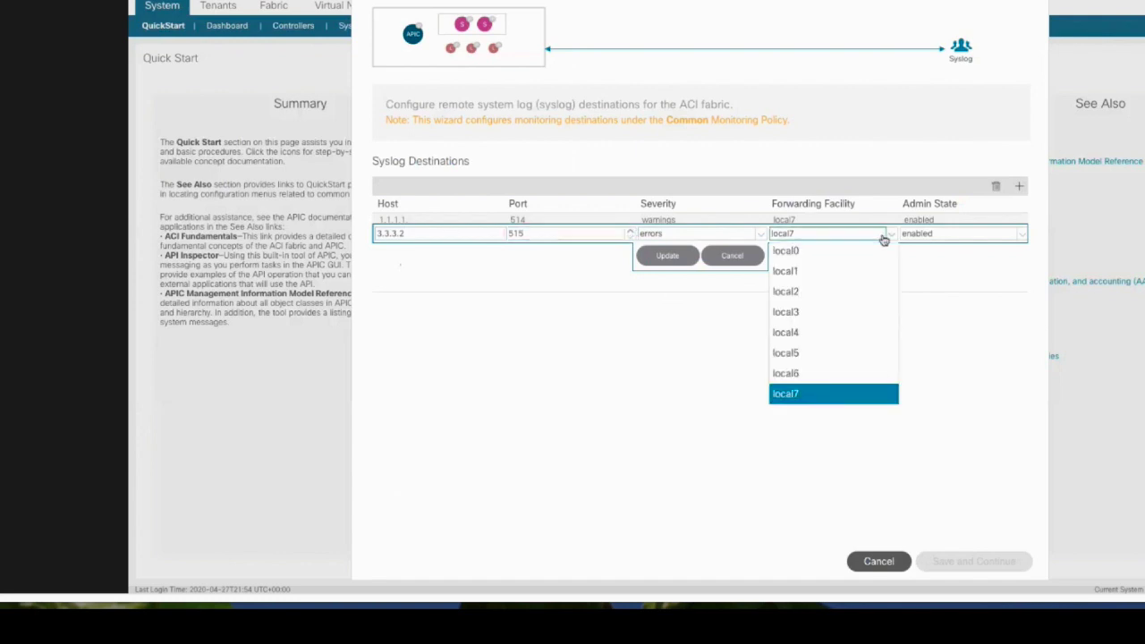
left_click(835, 311)
left_click(941, 234)
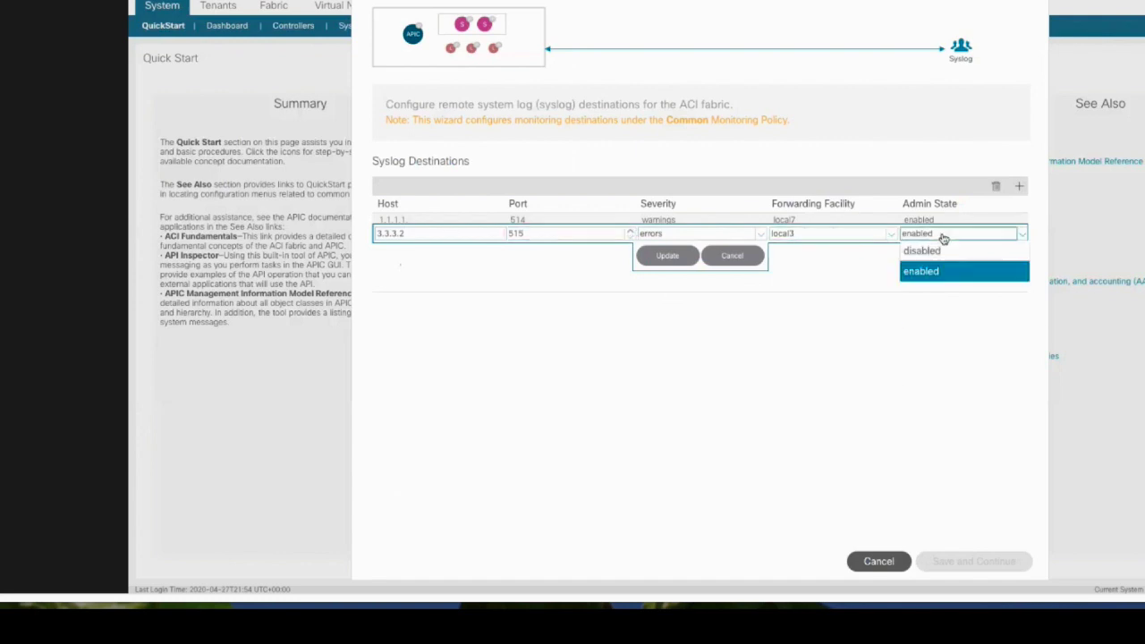
left_click(921, 250)
left_click(666, 256)
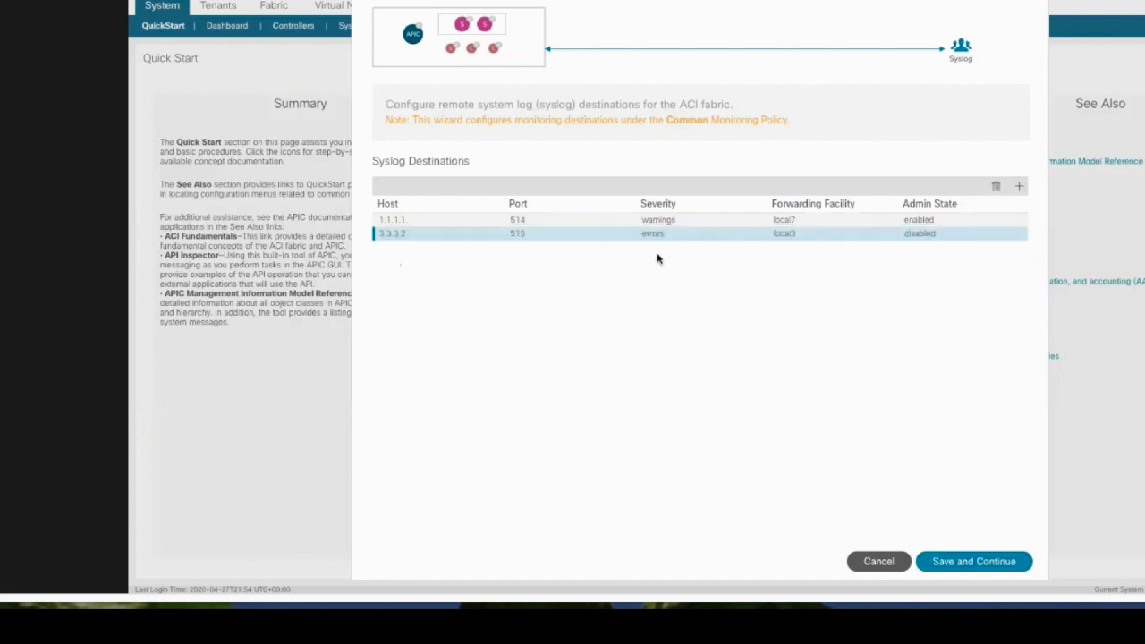
Save the syslog settings and reopen the syslog destination setup
left_click(933, 568)
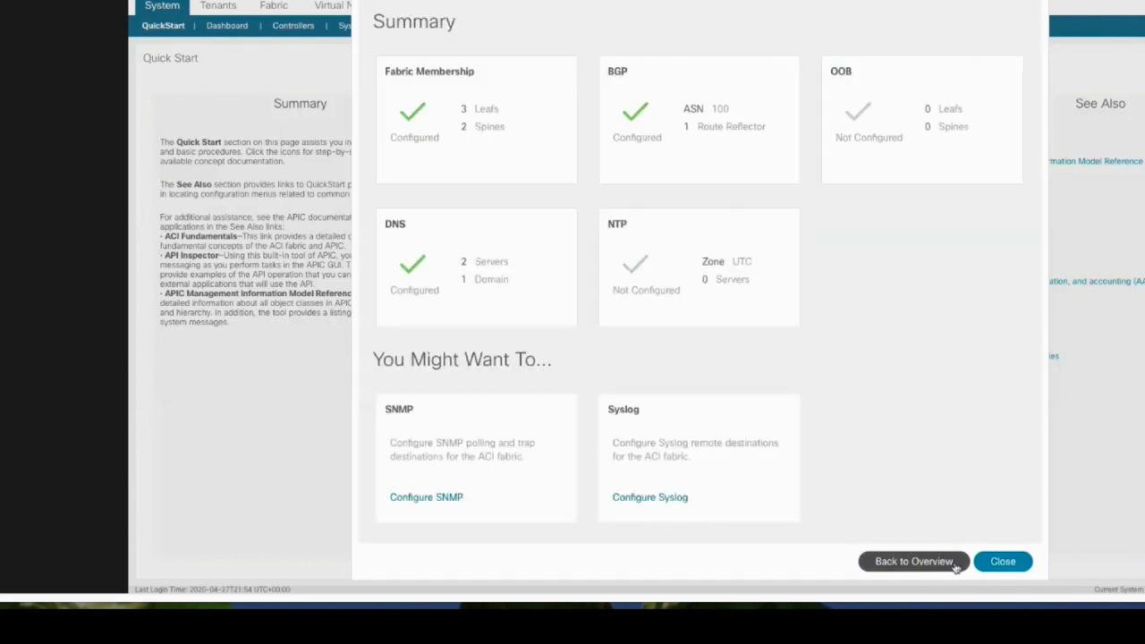
left_click(698, 484)
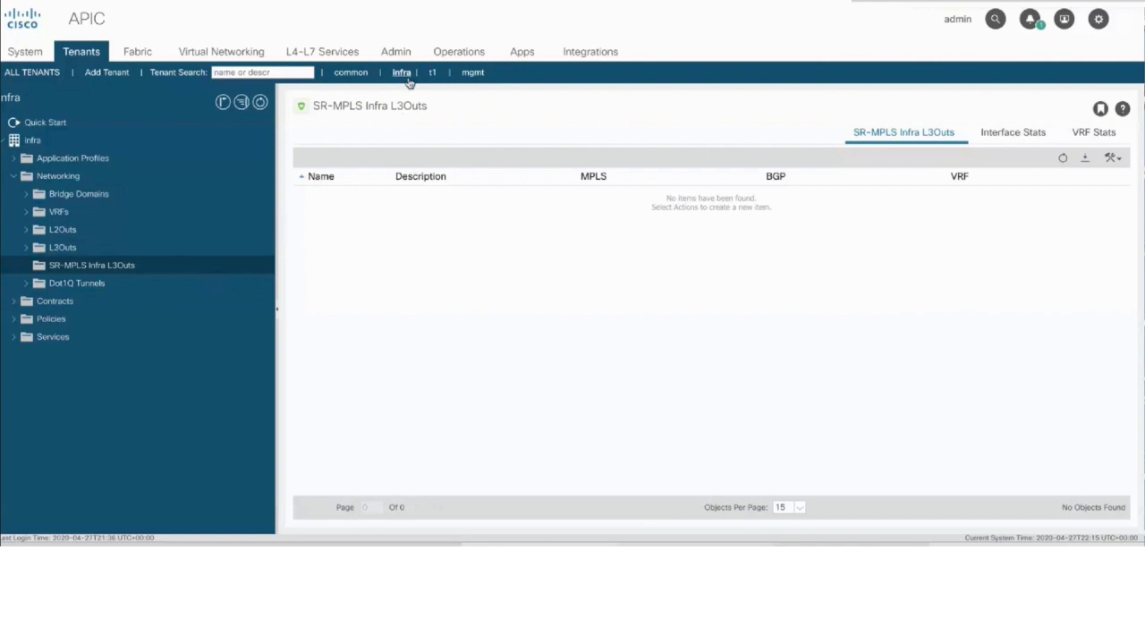
Start a new SR-MPLS Infra L3Out named MPLS_infra with Layer 3 domain l3_Dom and pod 1
right_click(190, 273)
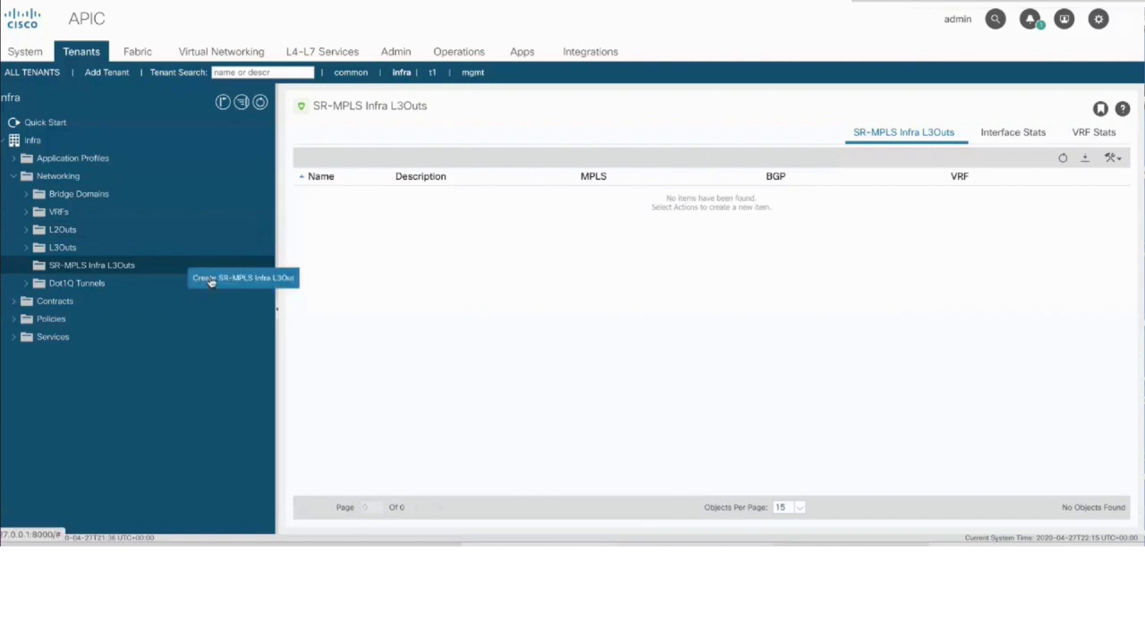
left_click(211, 278)
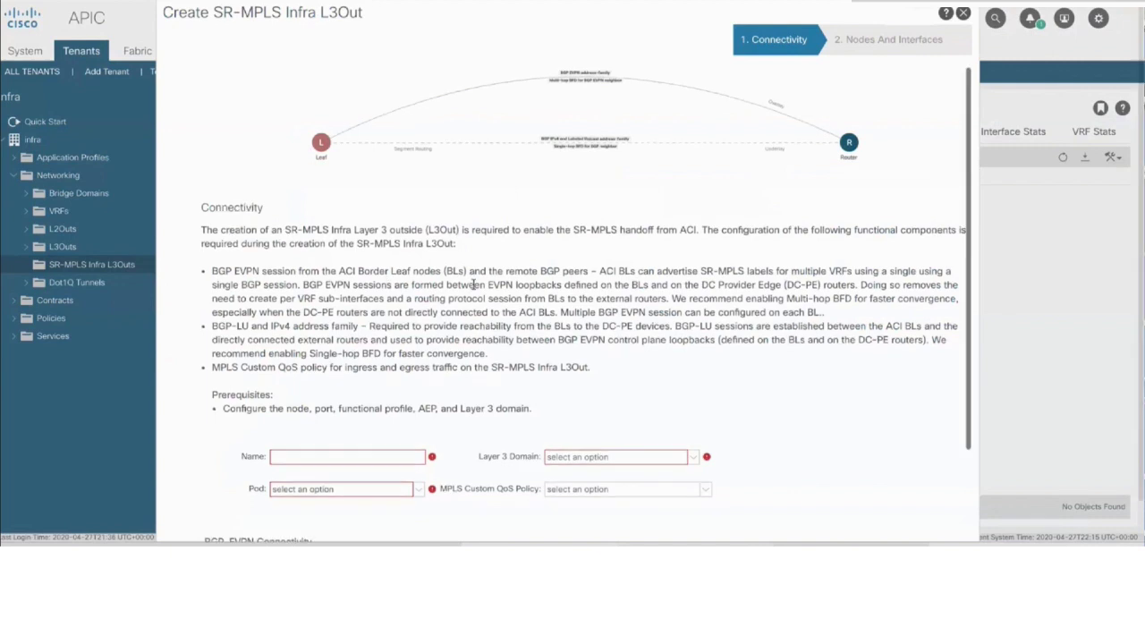
scroll(475, 285, "down", 1)
scroll(475, 284, "down", 1)
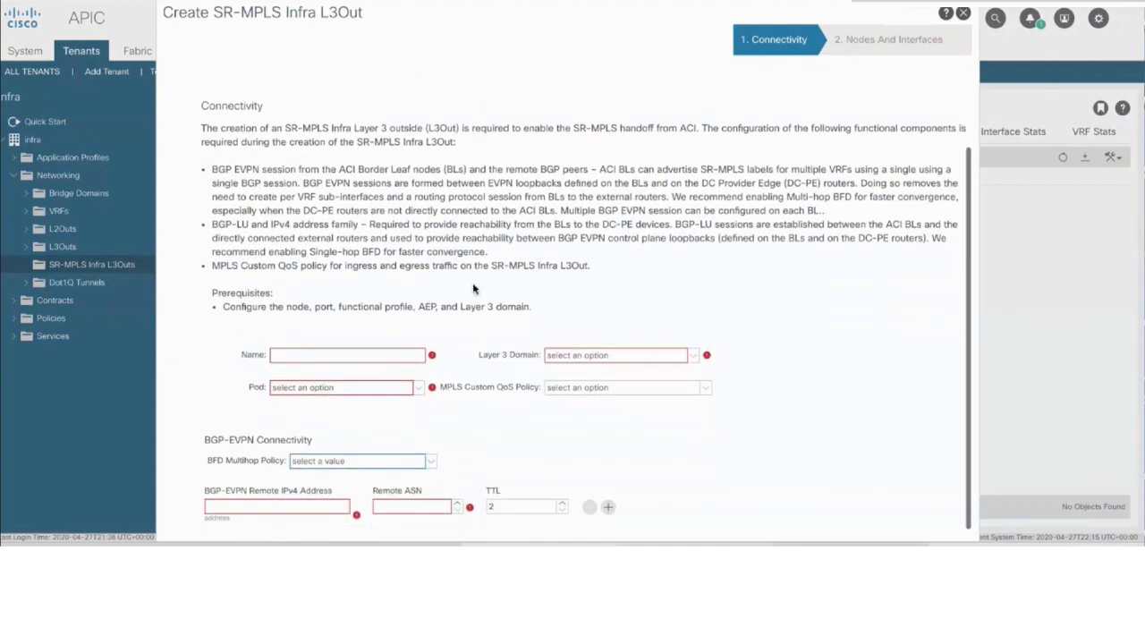
left_click(384, 346)
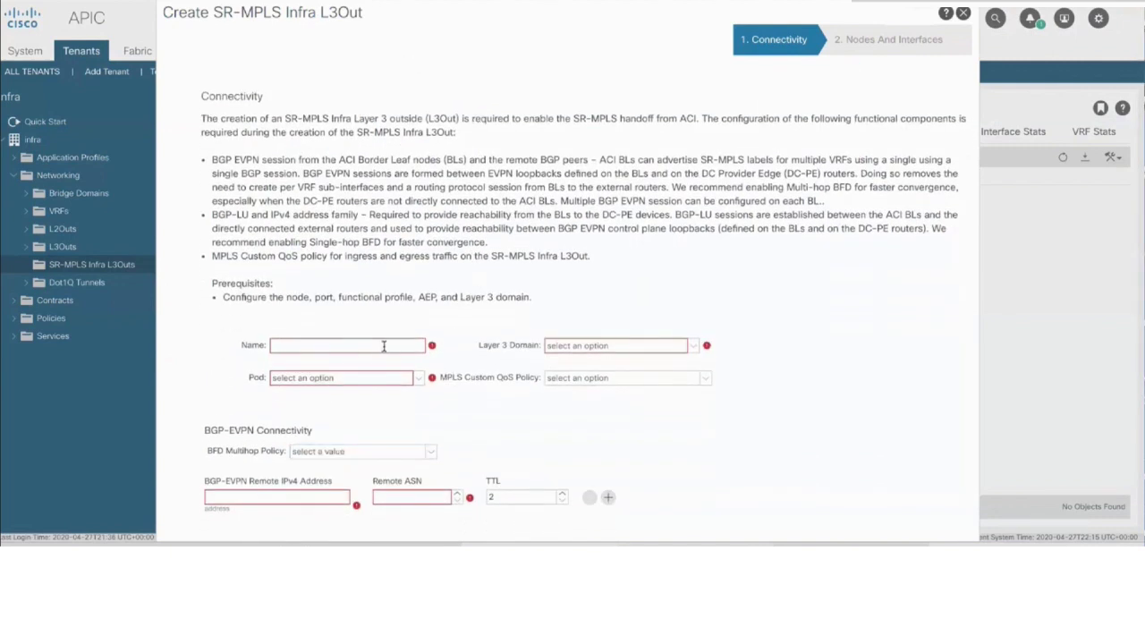
type("MPLS_infra")
left_click(573, 348)
left_click(591, 386)
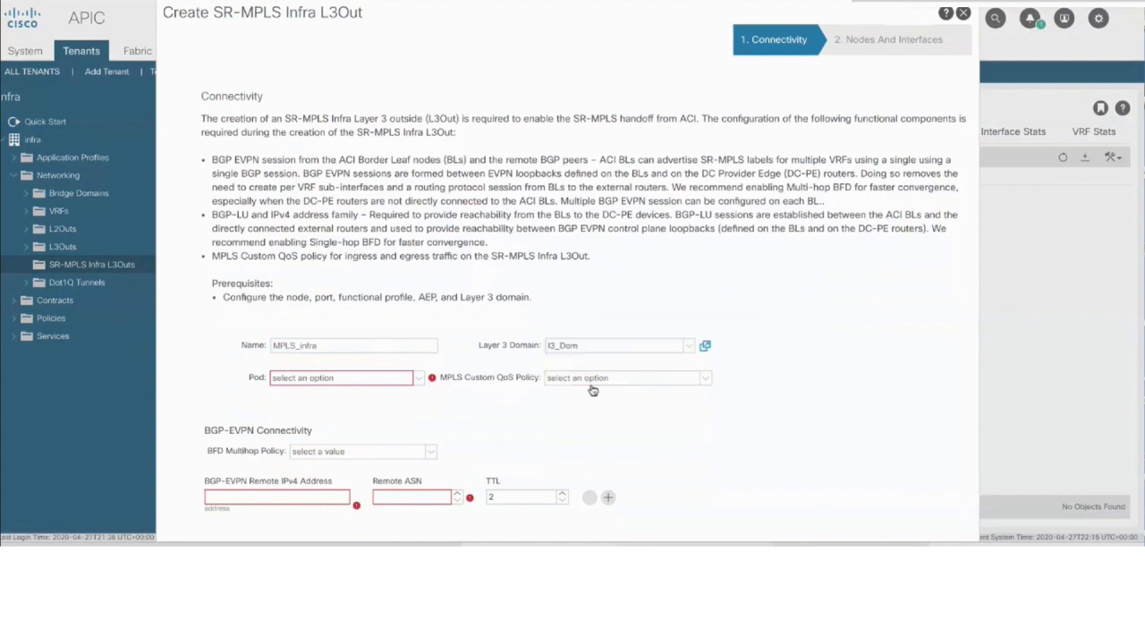
left_click(379, 382)
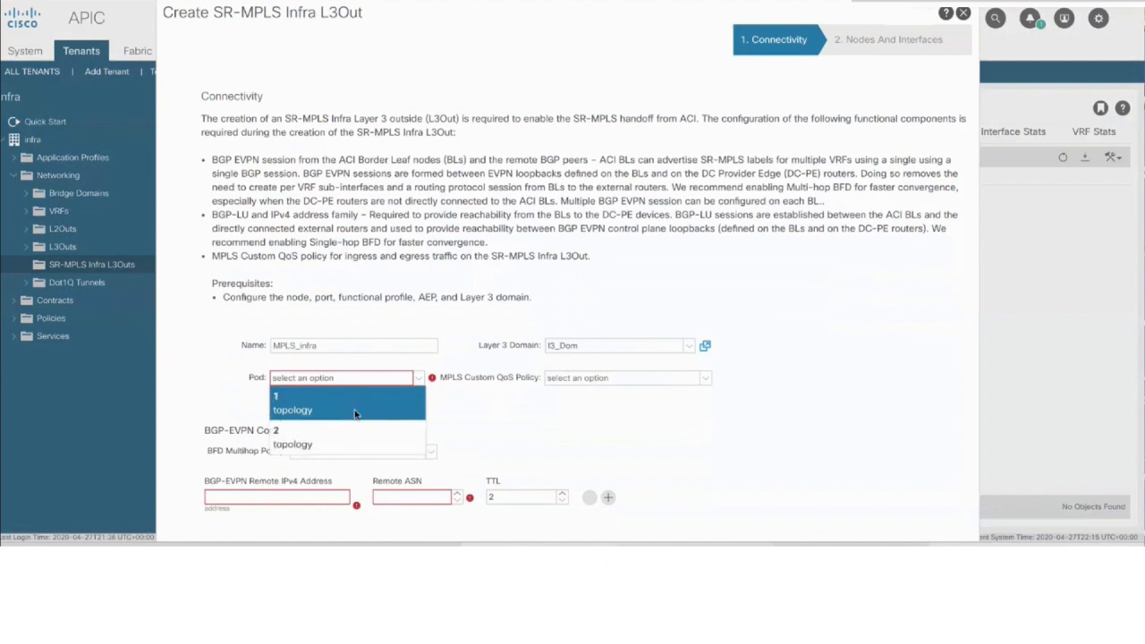
left_click(357, 411)
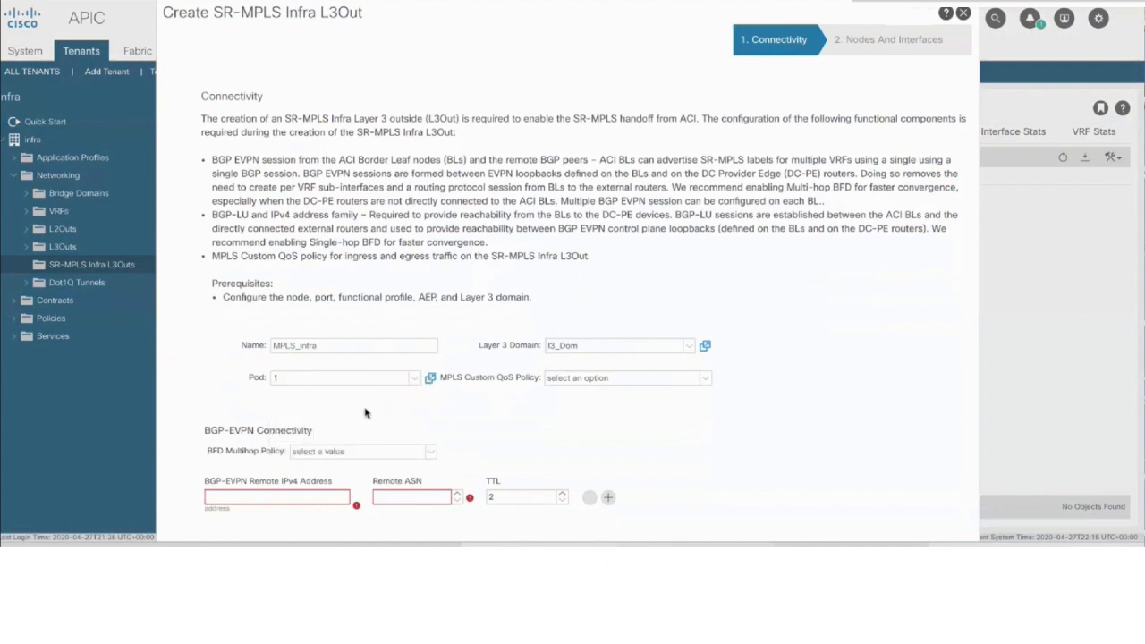
Use the default BFD multihop policy, peer 101.101.5.5 and remote ASN 333, then continue
left_click(336, 454)
scroll(353, 452, "down", 1)
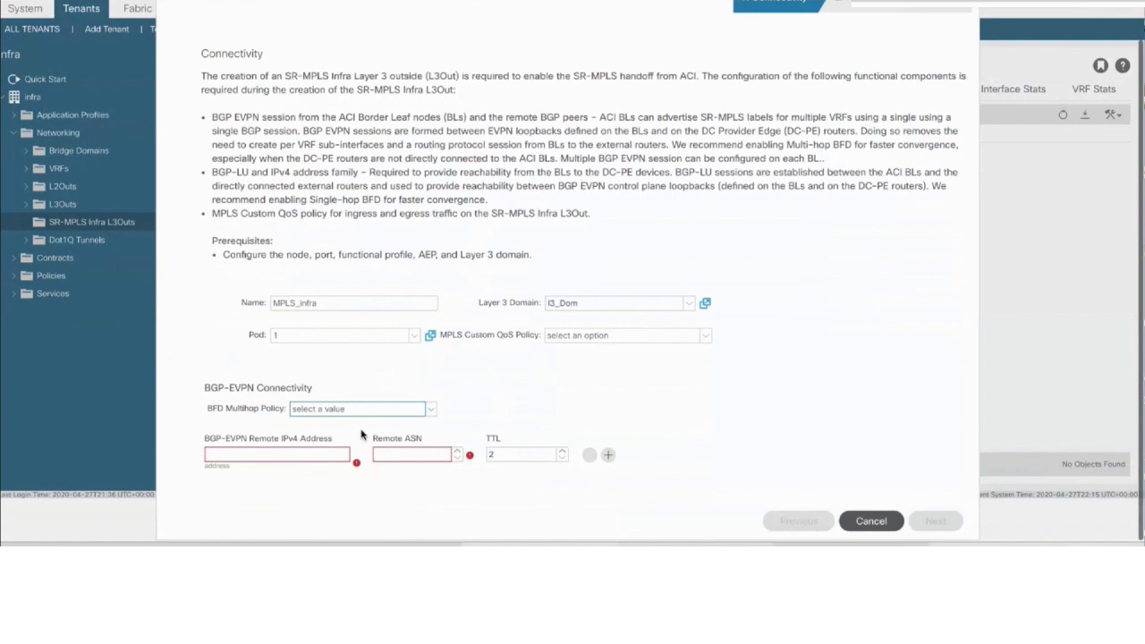
left_click(361, 410)
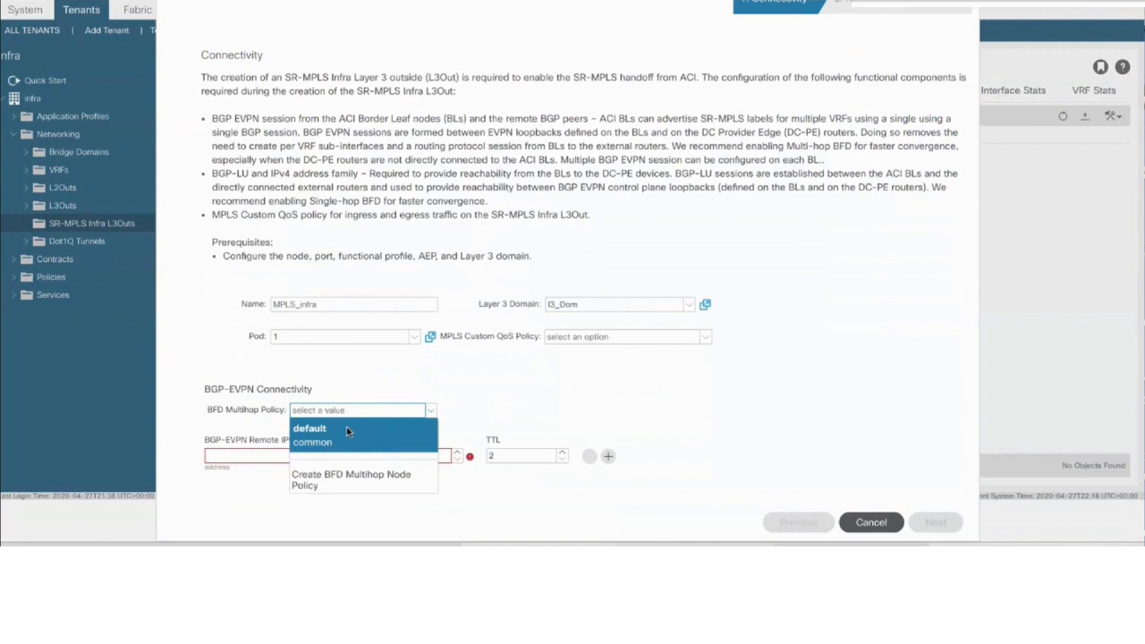
left_click(346, 428)
left_click(389, 413)
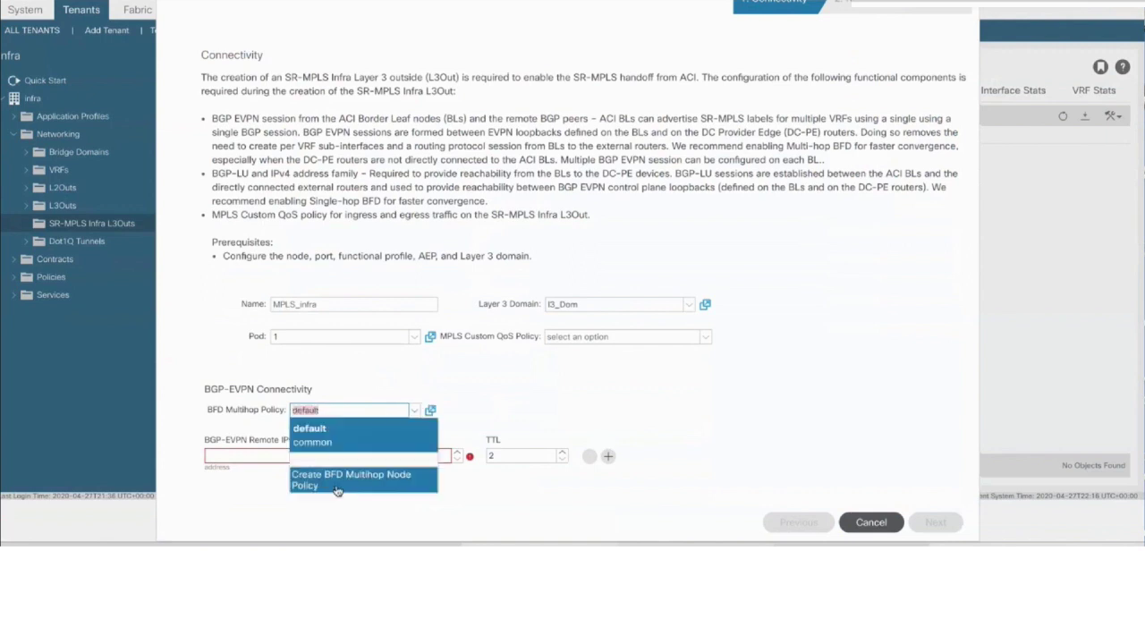
left_click(465, 427)
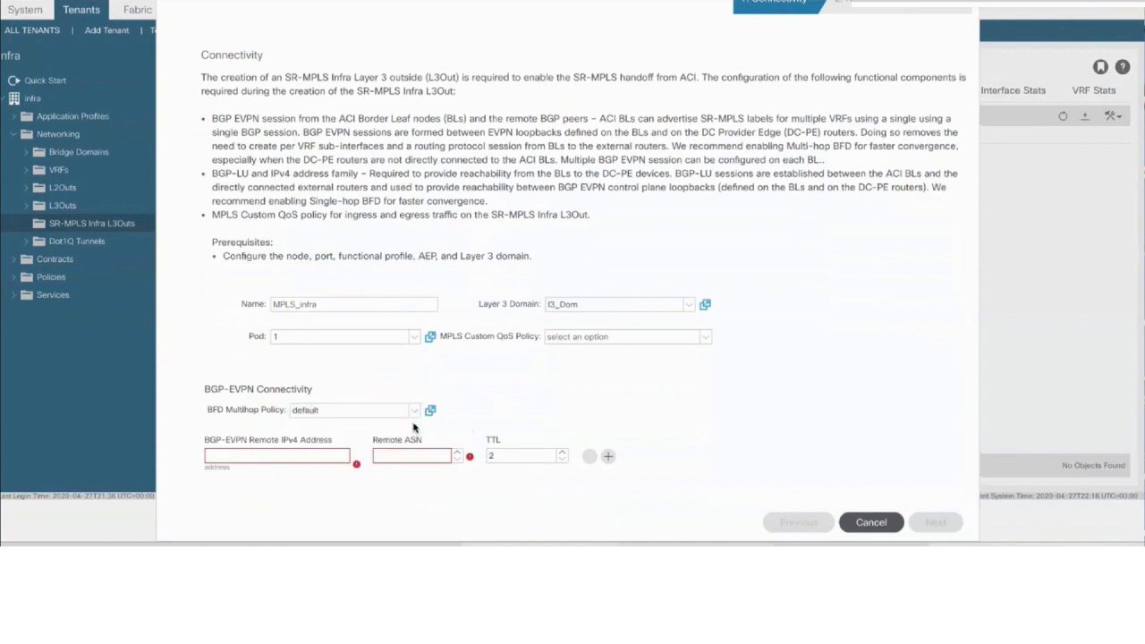
left_click(324, 456)
type("101.1001")
key("BackSpace")
type("101.5.5")
left_click(410, 458)
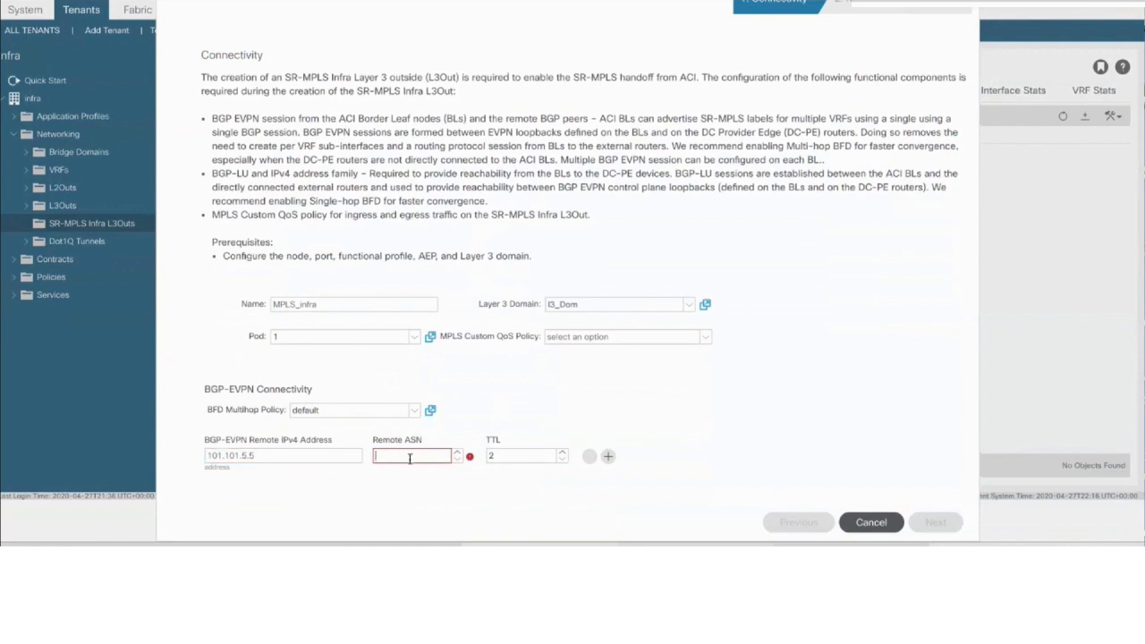
type("333")
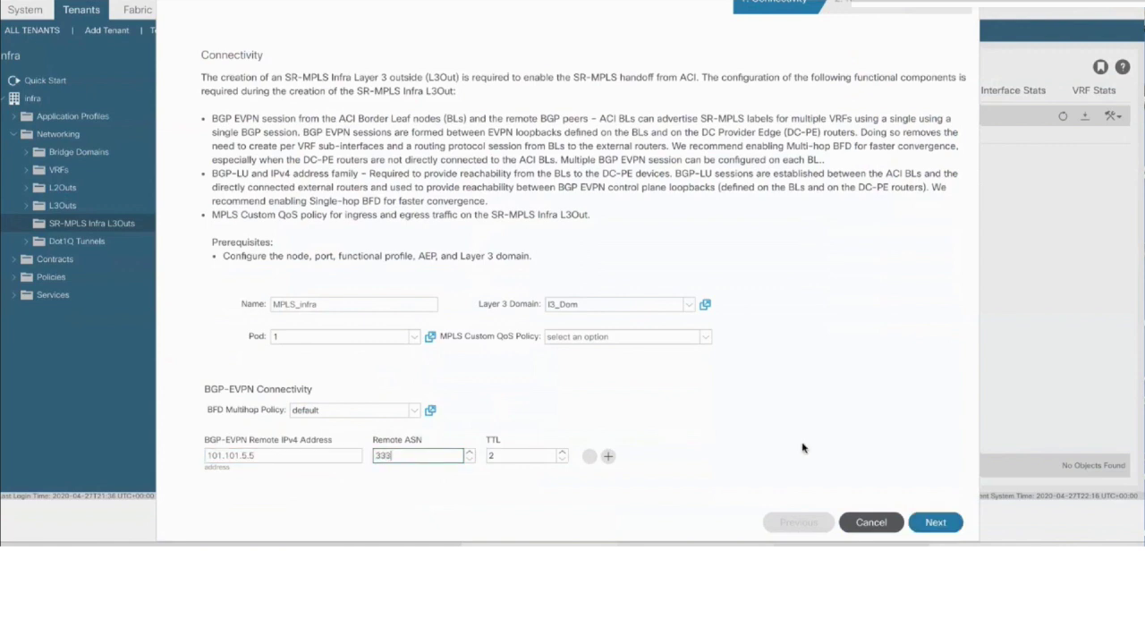
left_click(933, 528)
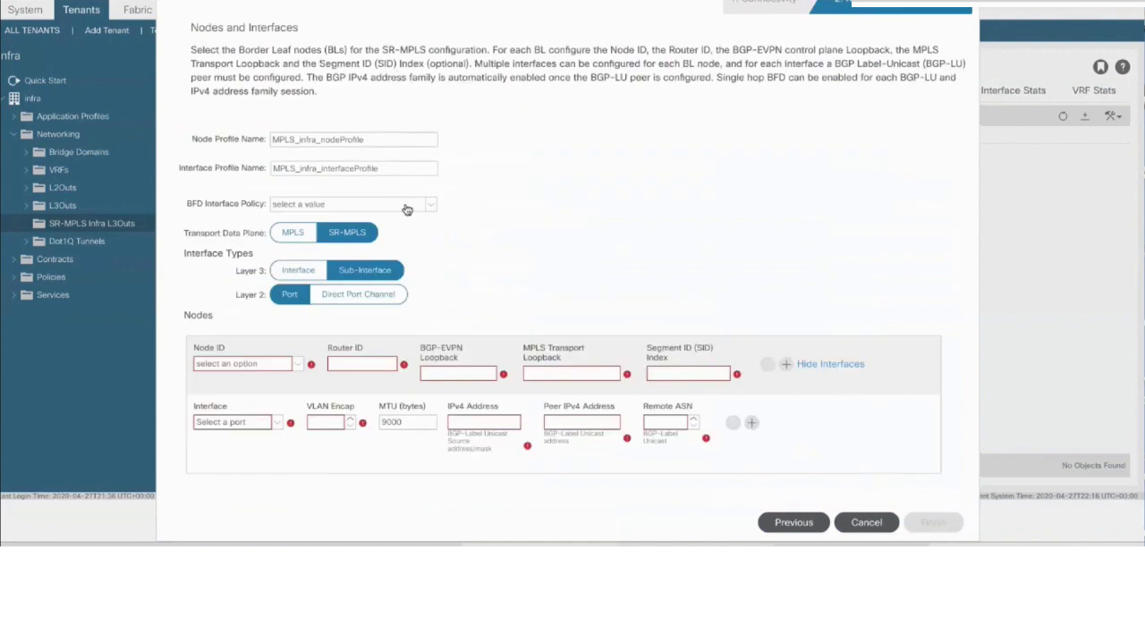
Use the default BFD interface policy and add node l101 with router ID 12.12.23.3, SID index 23
left_click(382, 214)
left_click(384, 223)
left_click(264, 364)
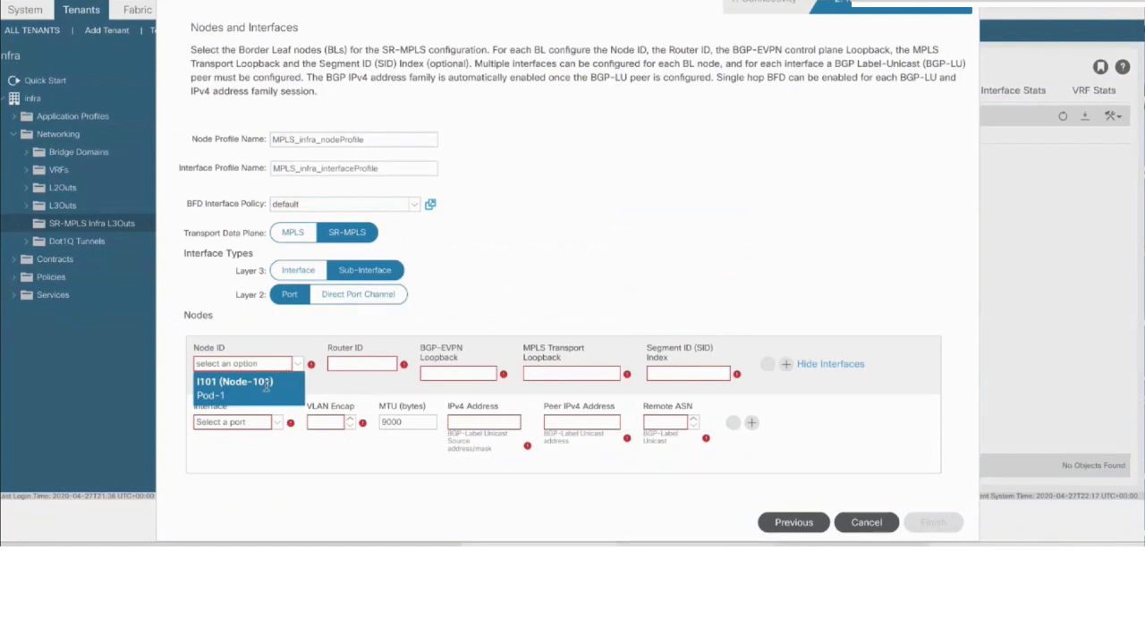
left_click(265, 387)
left_click(358, 367)
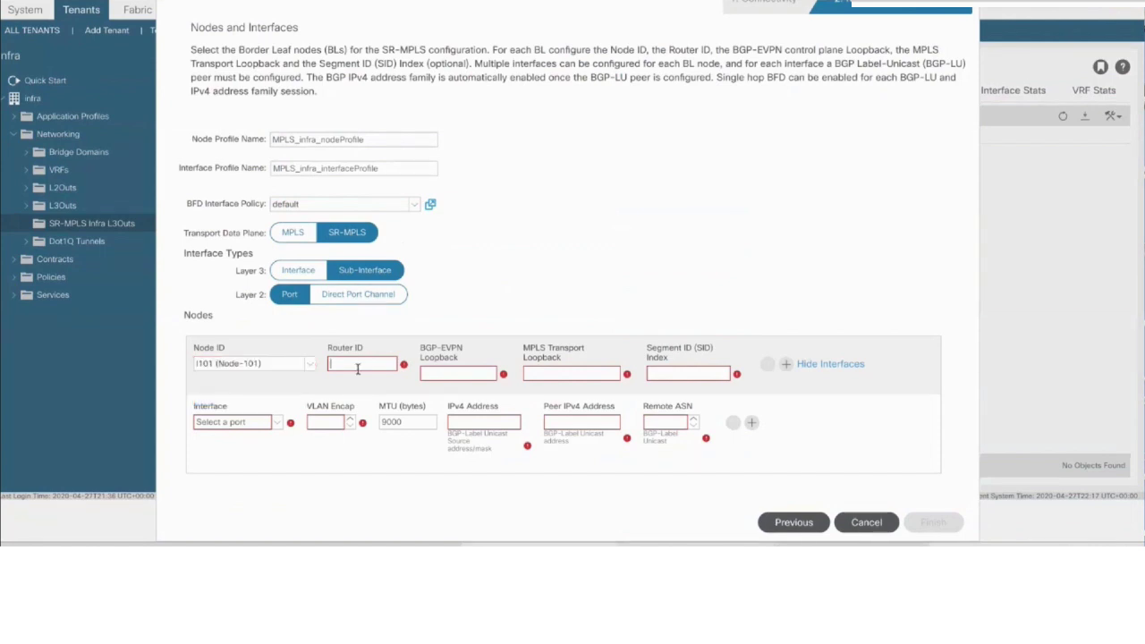
type("4.4")
key("BackSpace")
type("12.12.23.3")
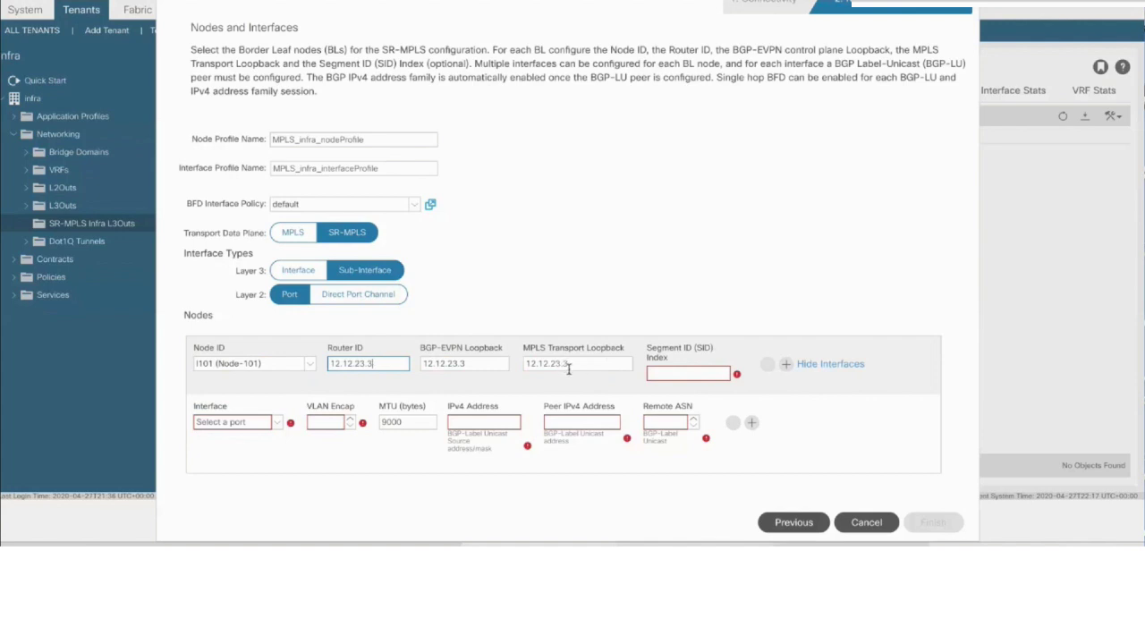
left_click(688, 373)
type("23")
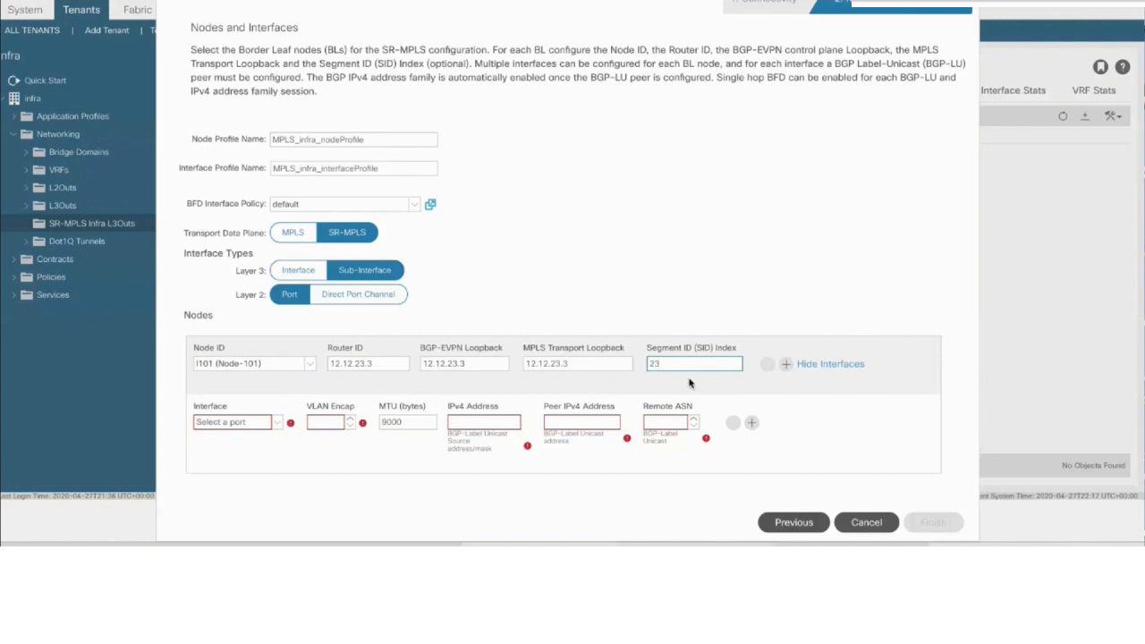
Add sub-interface eth1/6 on Node-101: VLAN 34, IPv4 24.4.44.4/23, BGP-LU peer 5.5.23.3, remote ASN 34
left_click(686, 384)
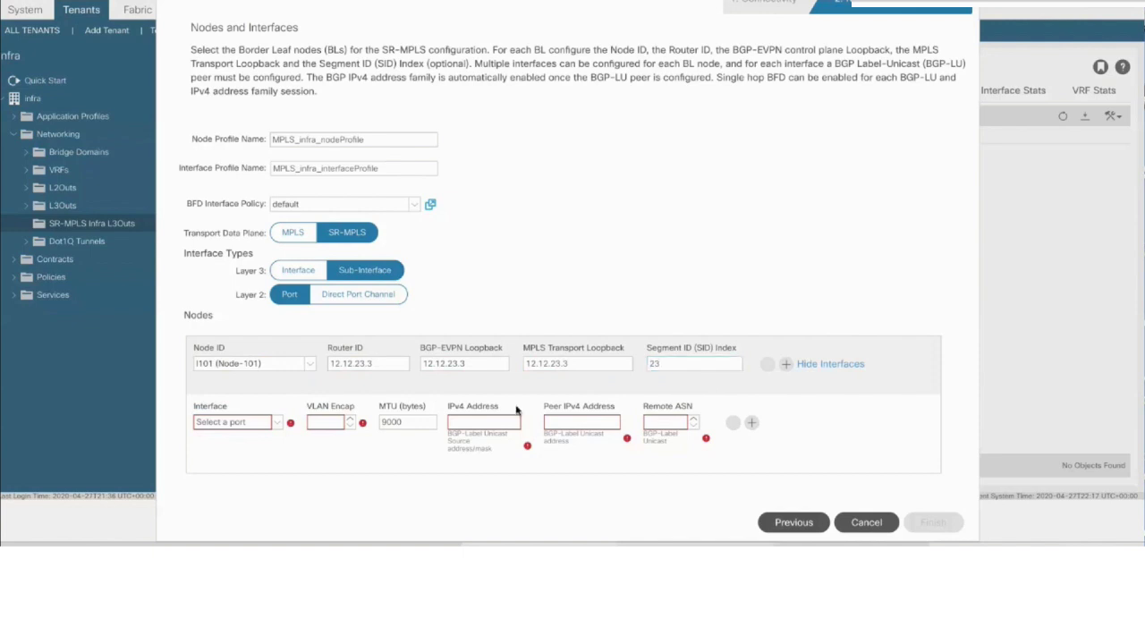
left_click(275, 424)
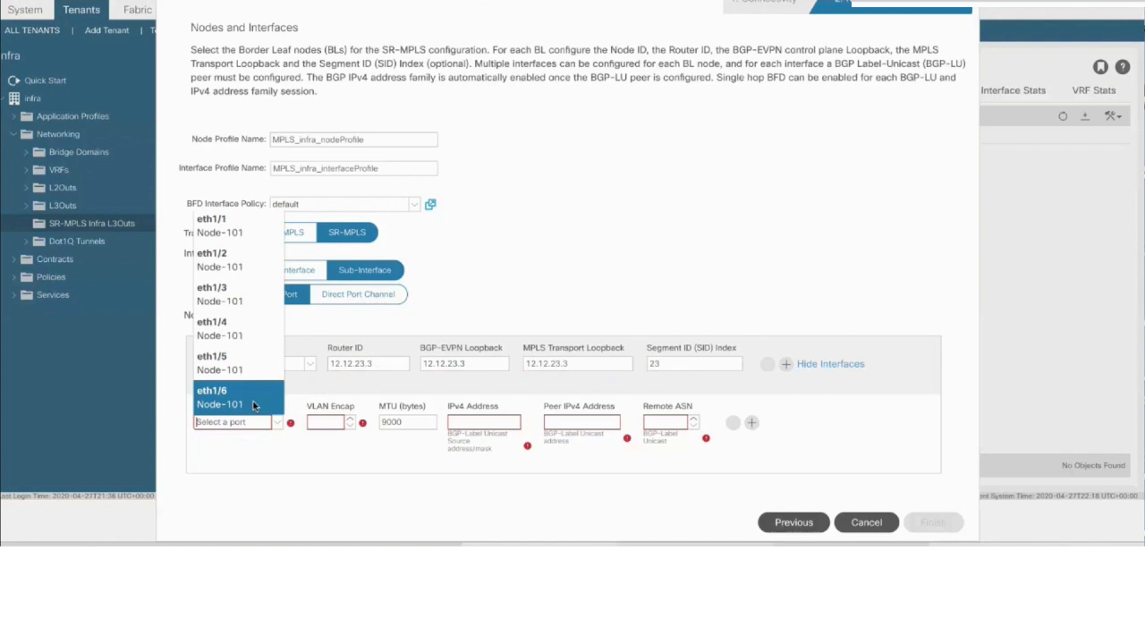
left_click(252, 401)
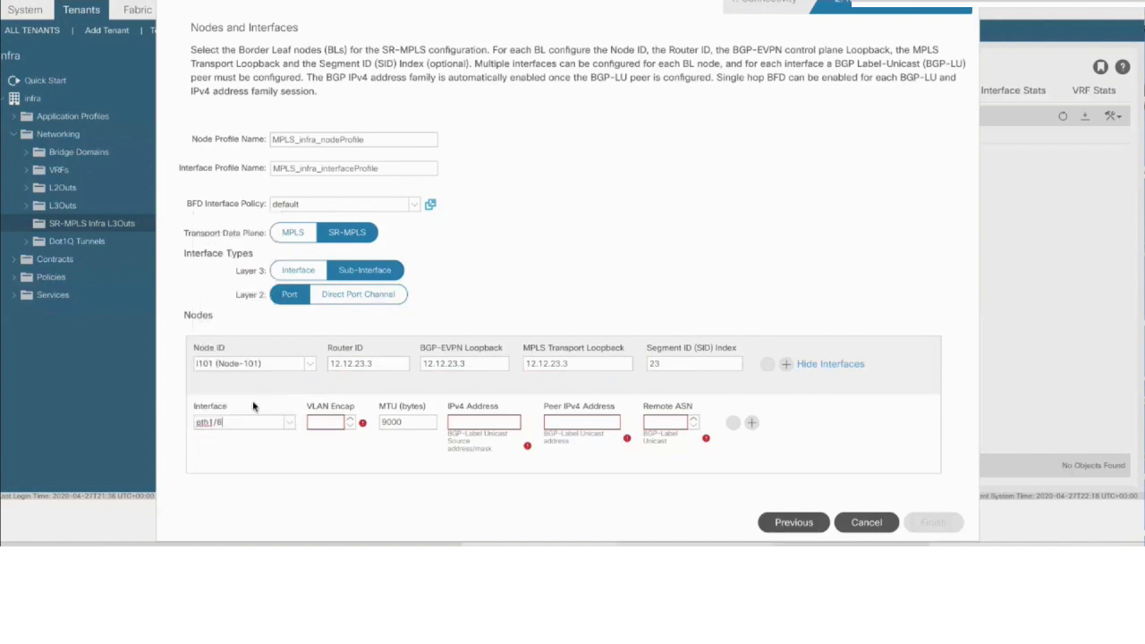
left_click(333, 422)
type("34")
left_click(466, 423)
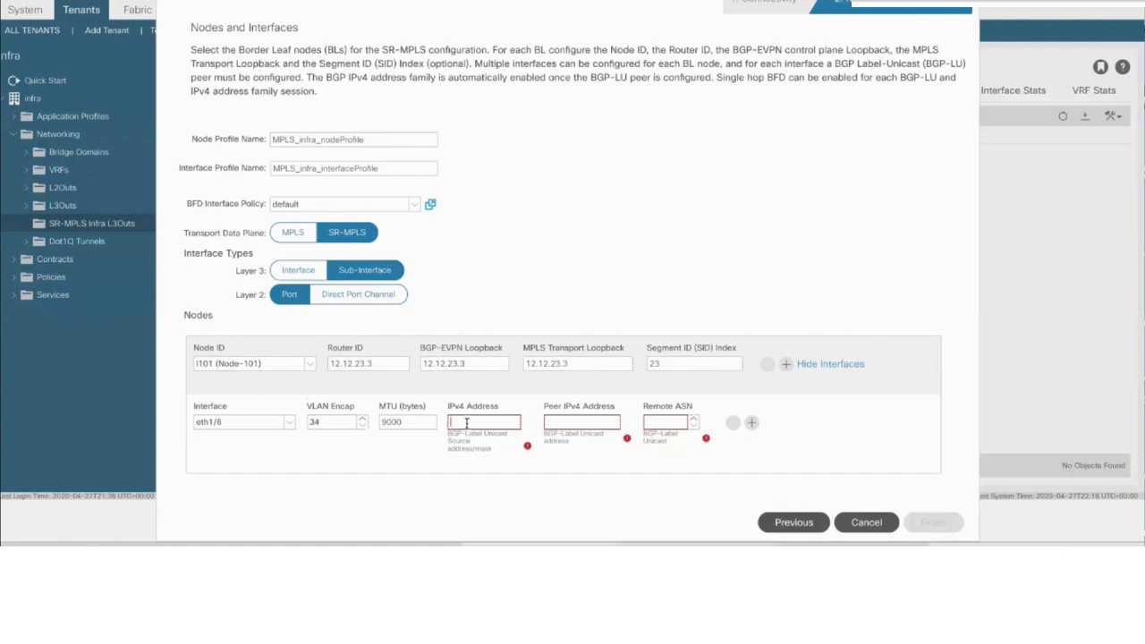
type("24.")
type("24")
type(".4.4")
type("/23")
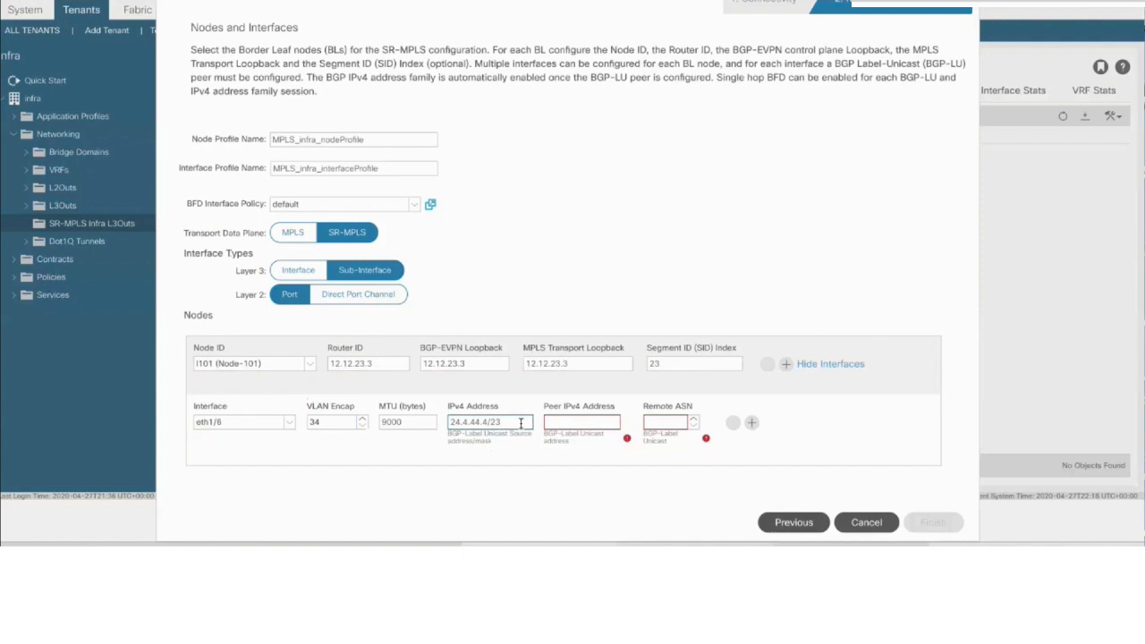
left_click(568, 421)
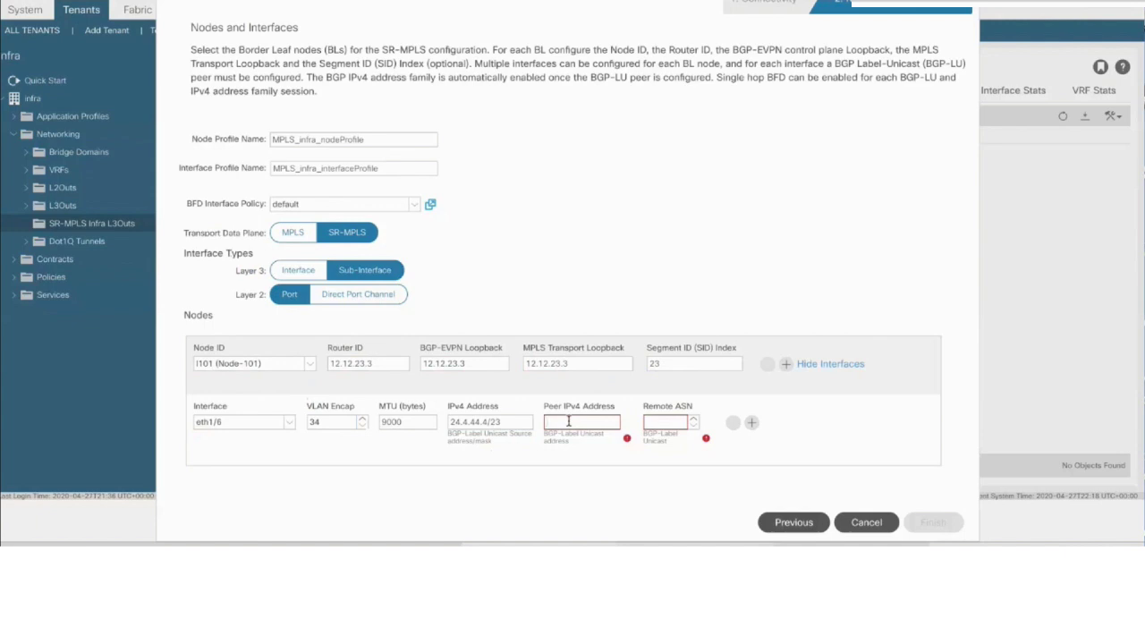
type("5.5.23.3")
left_click(664, 421)
type("34")
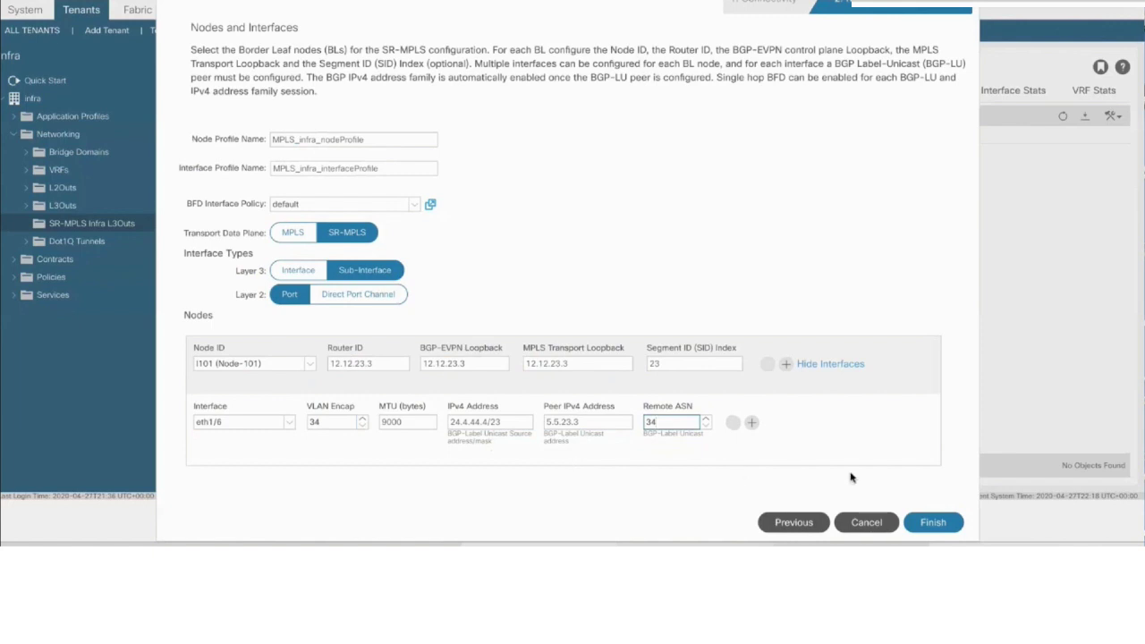
Finish creating MPLS_infra and view its policy showing l3_Dom and default SR-MPLS global configuration
left_click(935, 524)
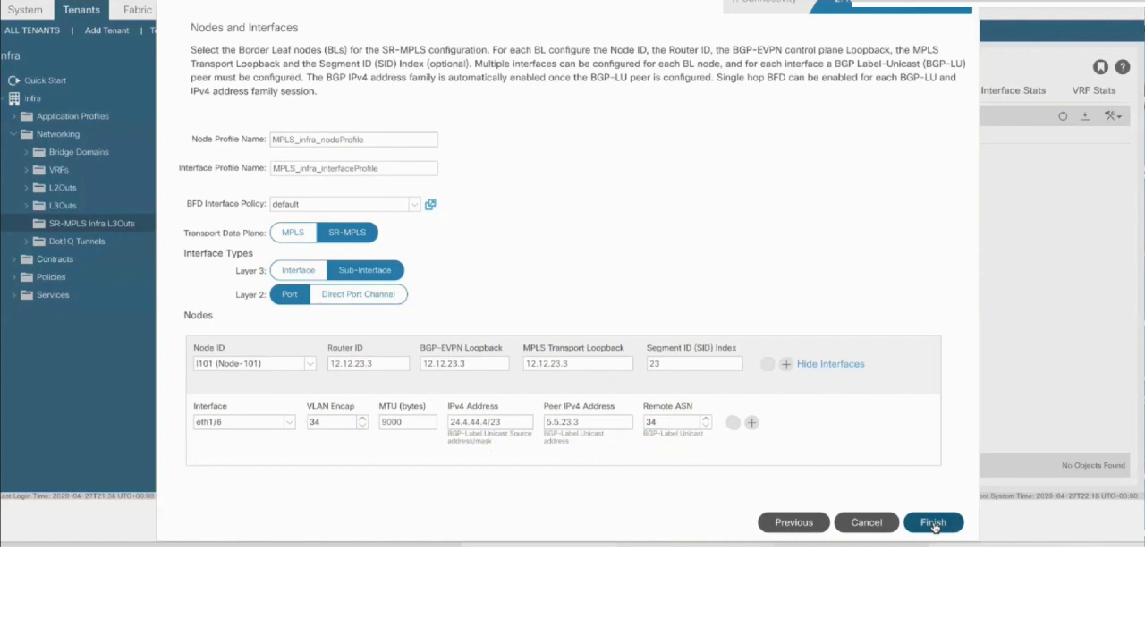
left_click(933, 523)
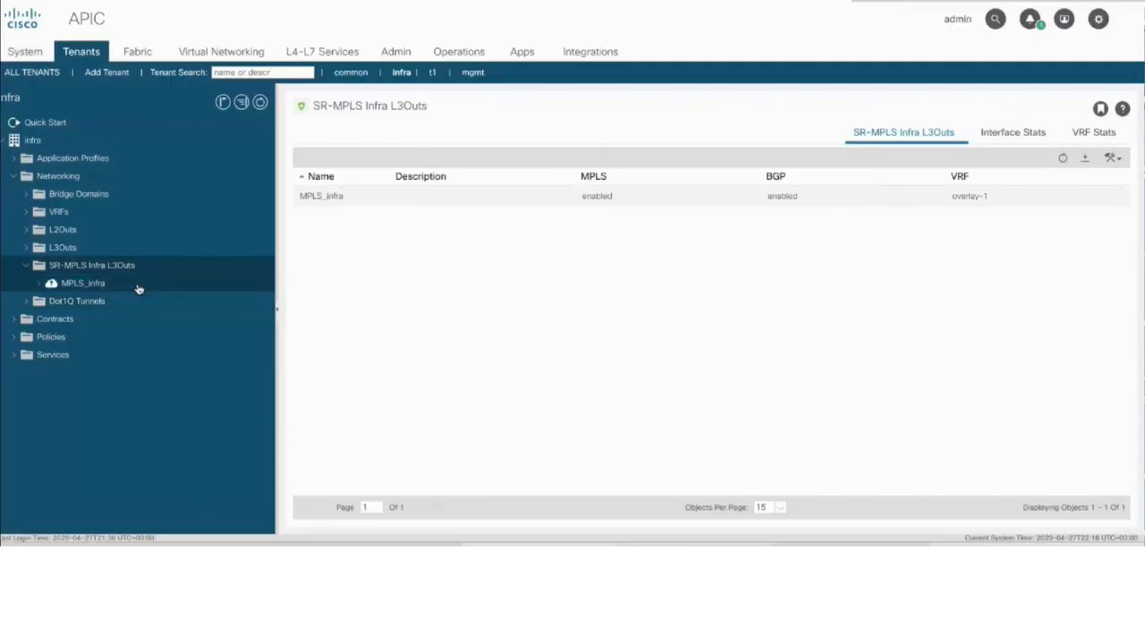
left_click(139, 287)
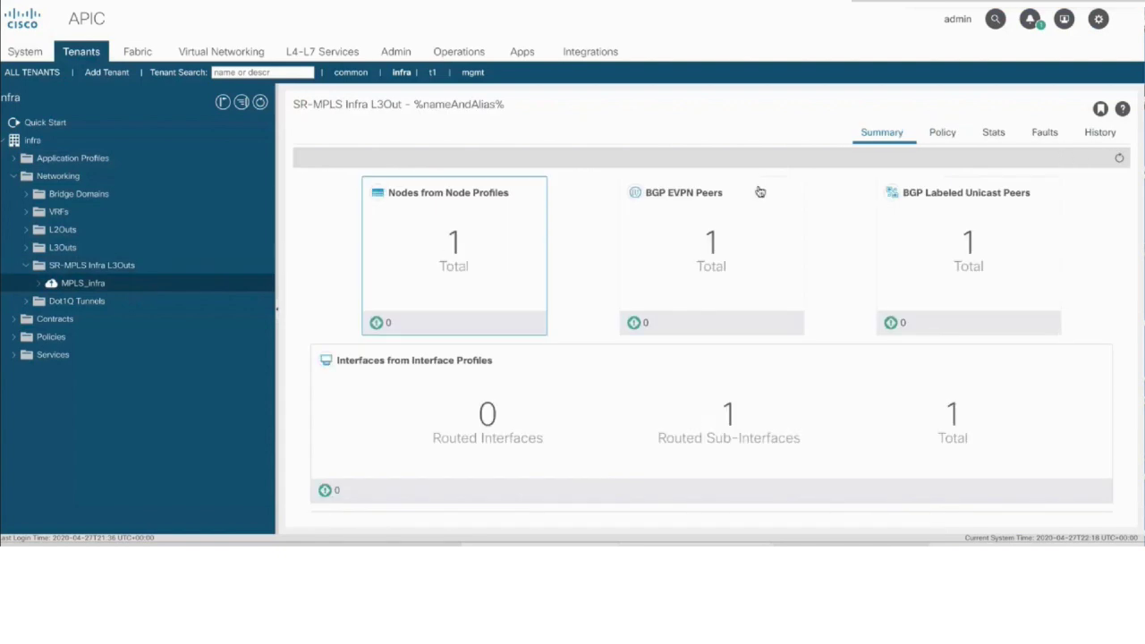
scroll(826, 265, "down", 3)
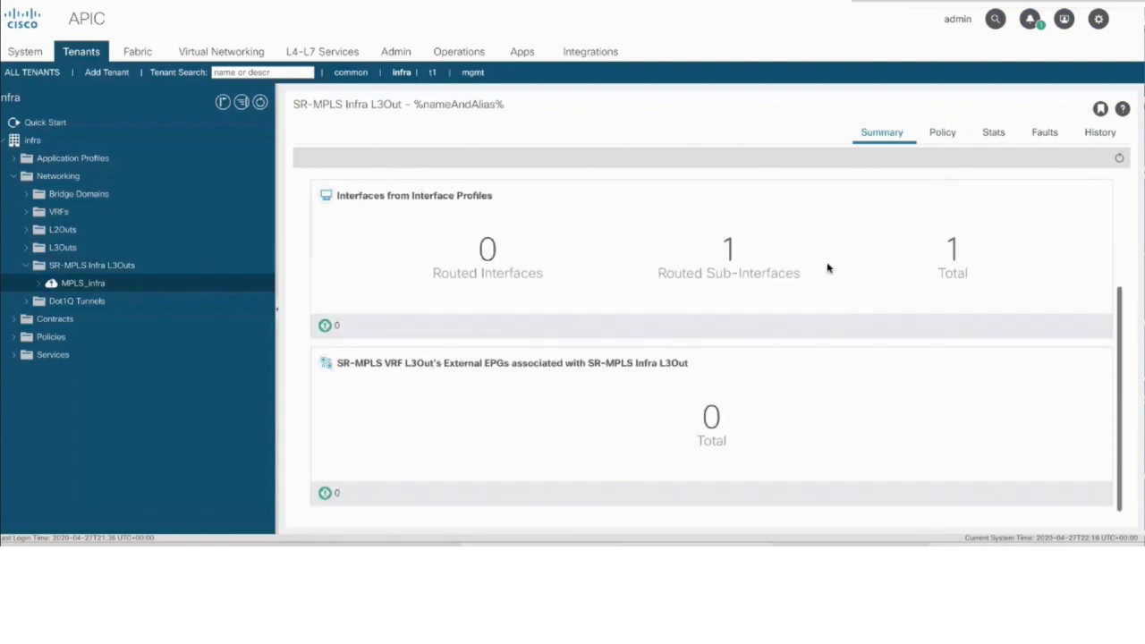
scroll(826, 267, "up", 3)
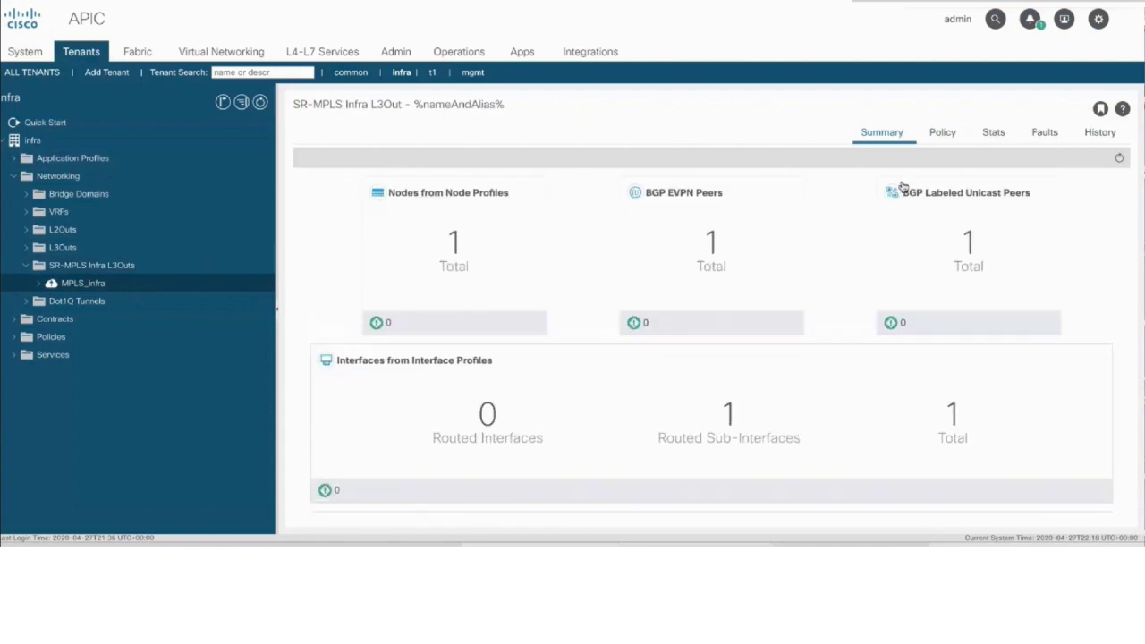
left_click(946, 133)
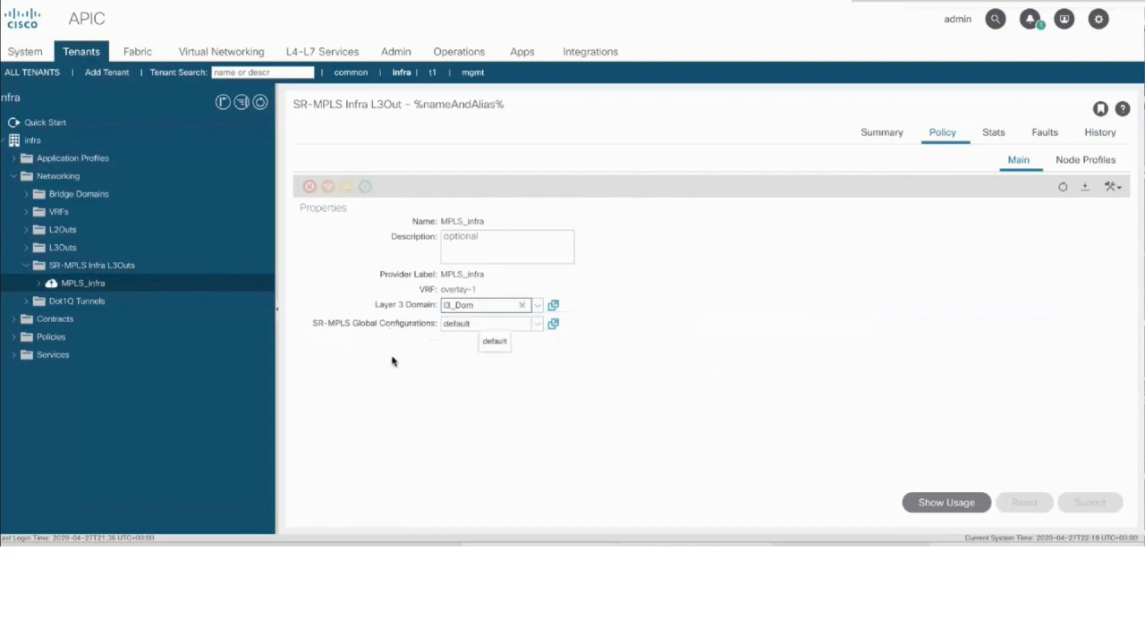
Expand MPLS_infra's Logical Node Profiles, open MPLS_infra_nodeProfile, and list its MPLS custom QoS policies
left_click(38, 284)
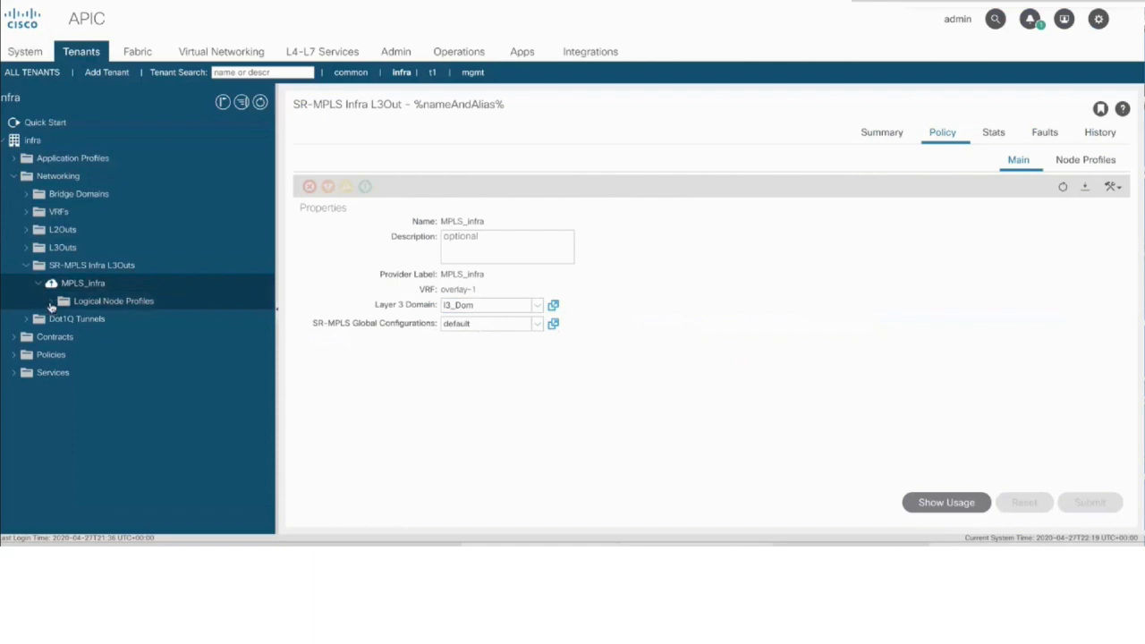
left_click(51, 303)
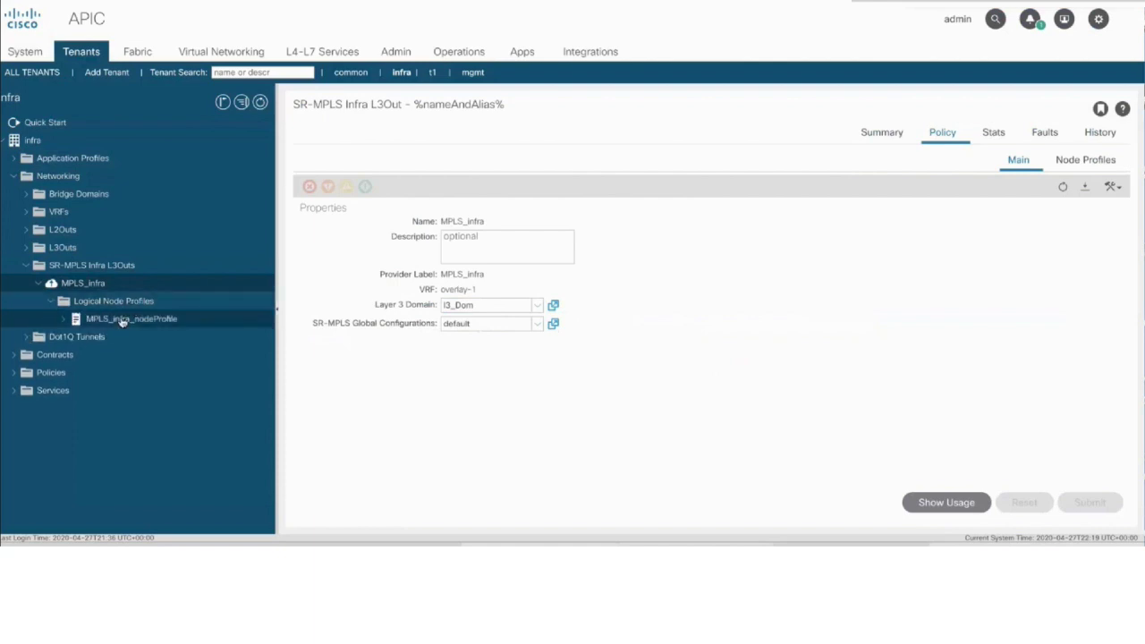
left_click(123, 320)
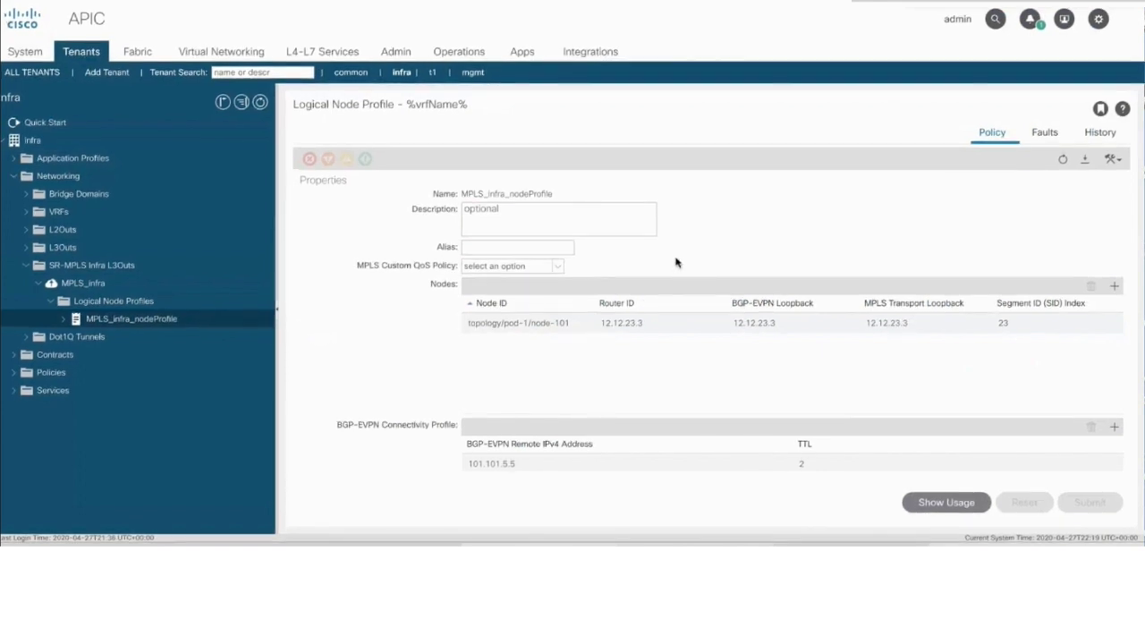
left_click(557, 268)
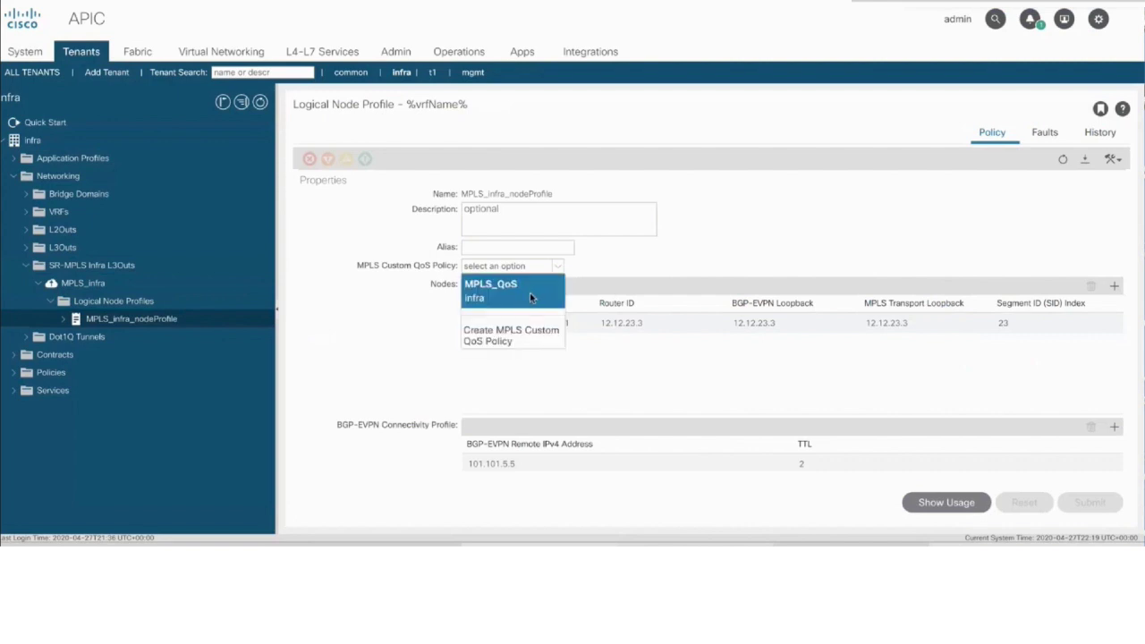
Choose MPLS_QoS as the custom QoS policy and submit, discarding the trial node and BGP-EVPN peer entries
left_click(529, 292)
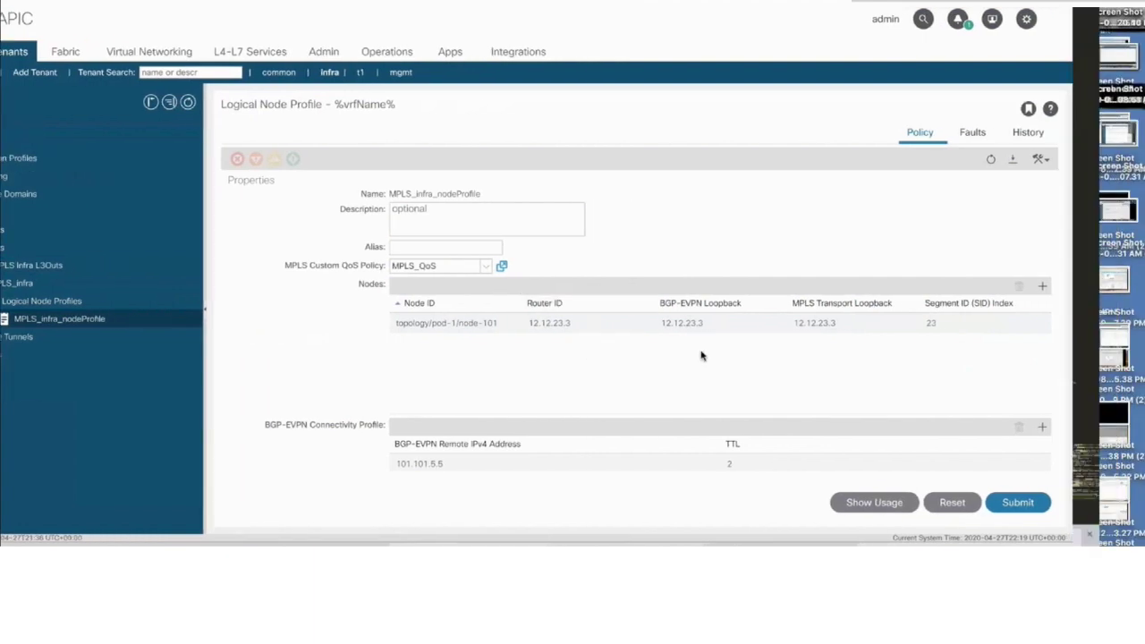
left_click(1044, 288)
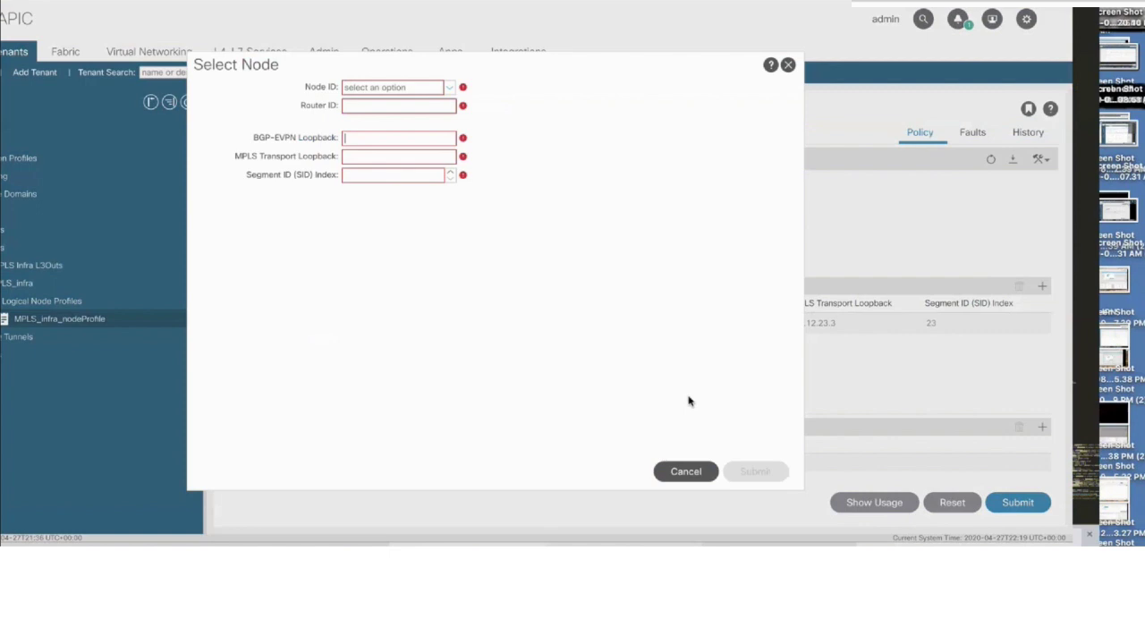
left_click(687, 473)
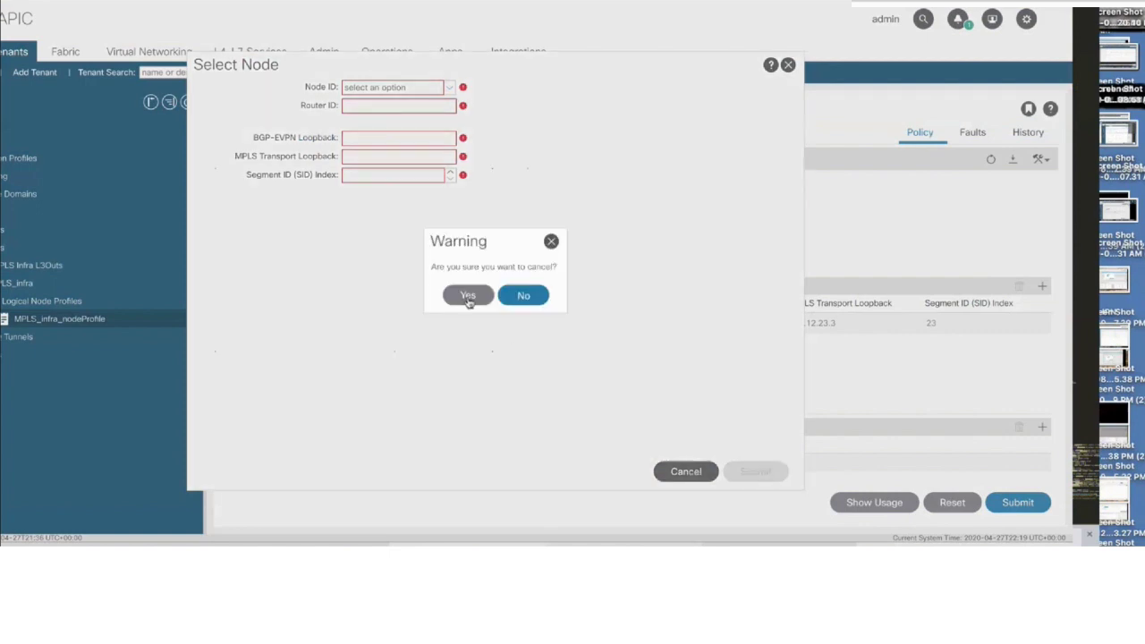
left_click(467, 299)
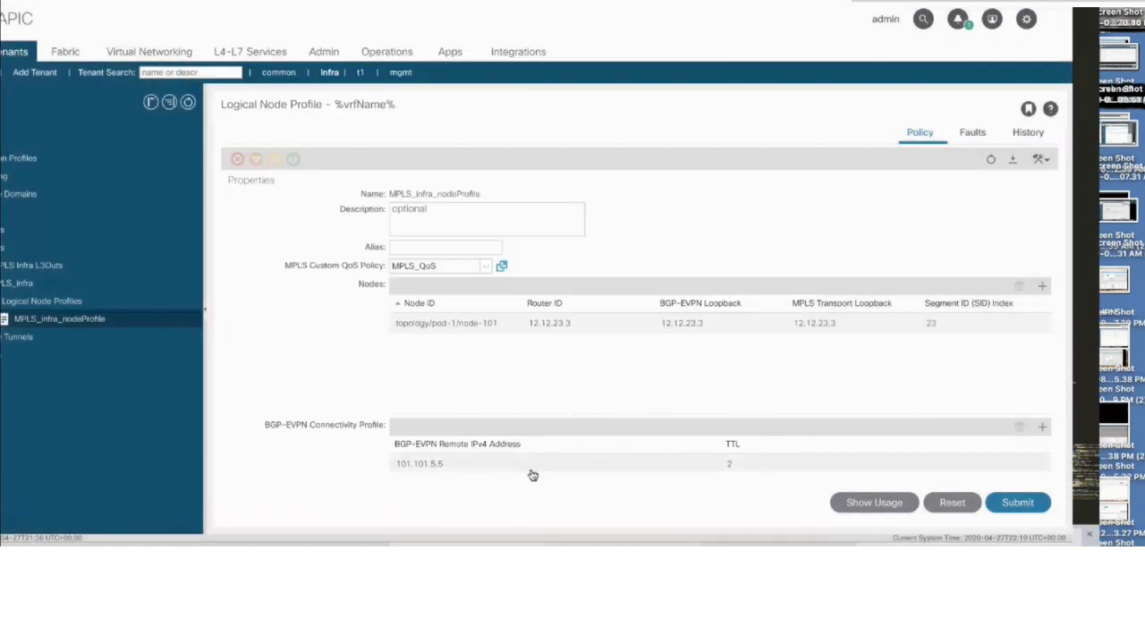
scroll(532, 475, "down", 2)
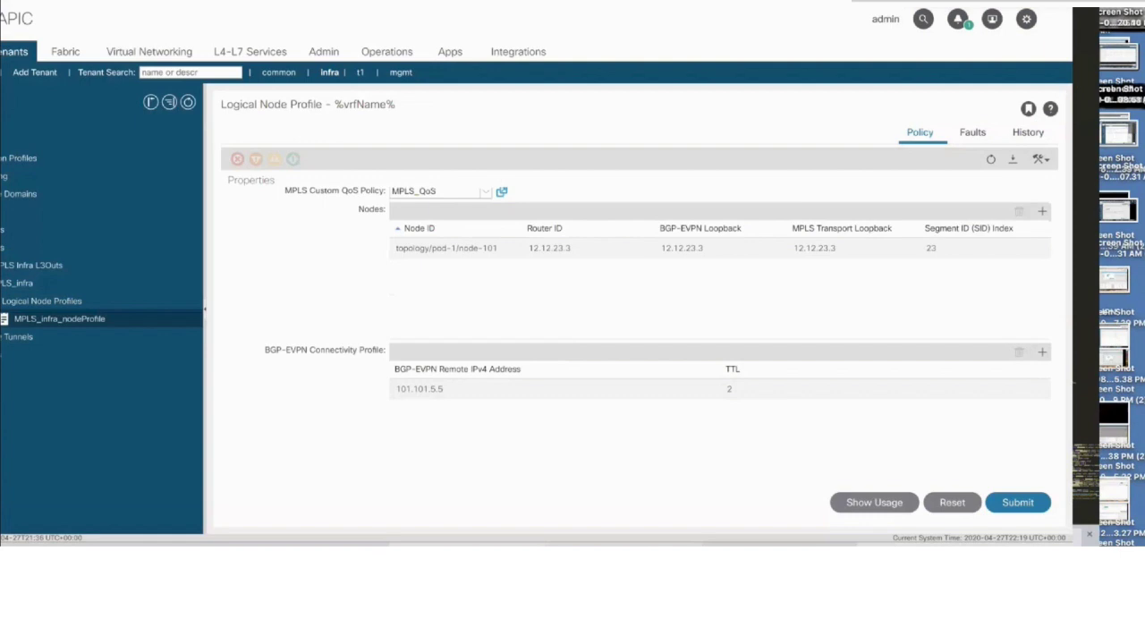
left_click(1041, 351)
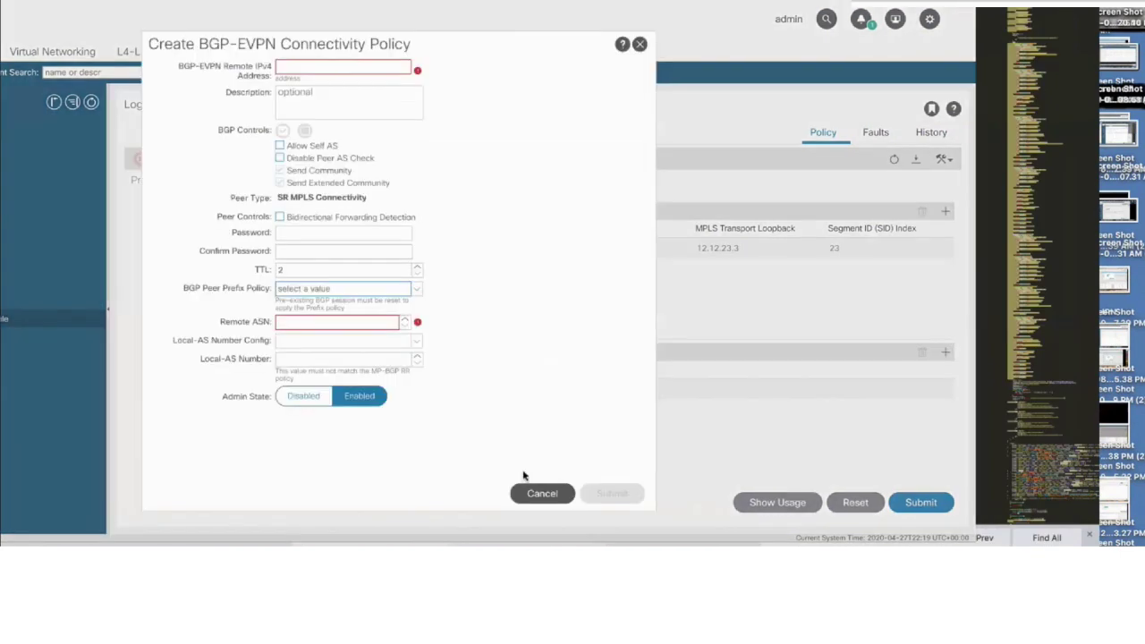
left_click(542, 493)
left_click(379, 298)
left_click(921, 502)
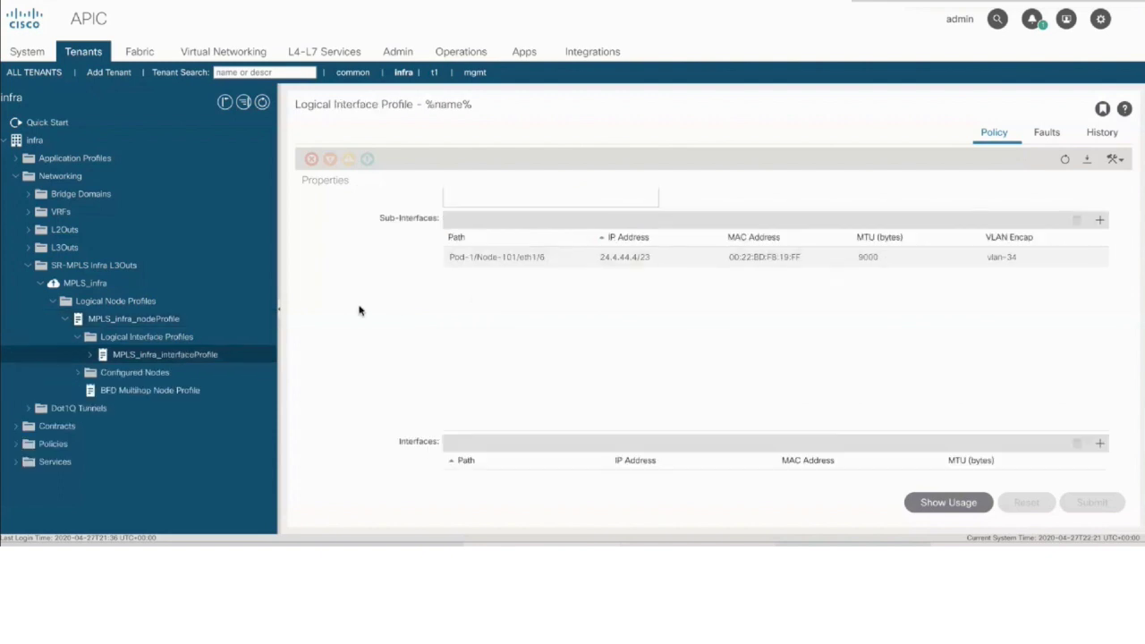
Review the BFD interface, BFD multihop and BGP peer 5.5.23.3 settings, then switch to tenant t1
left_click(139, 354)
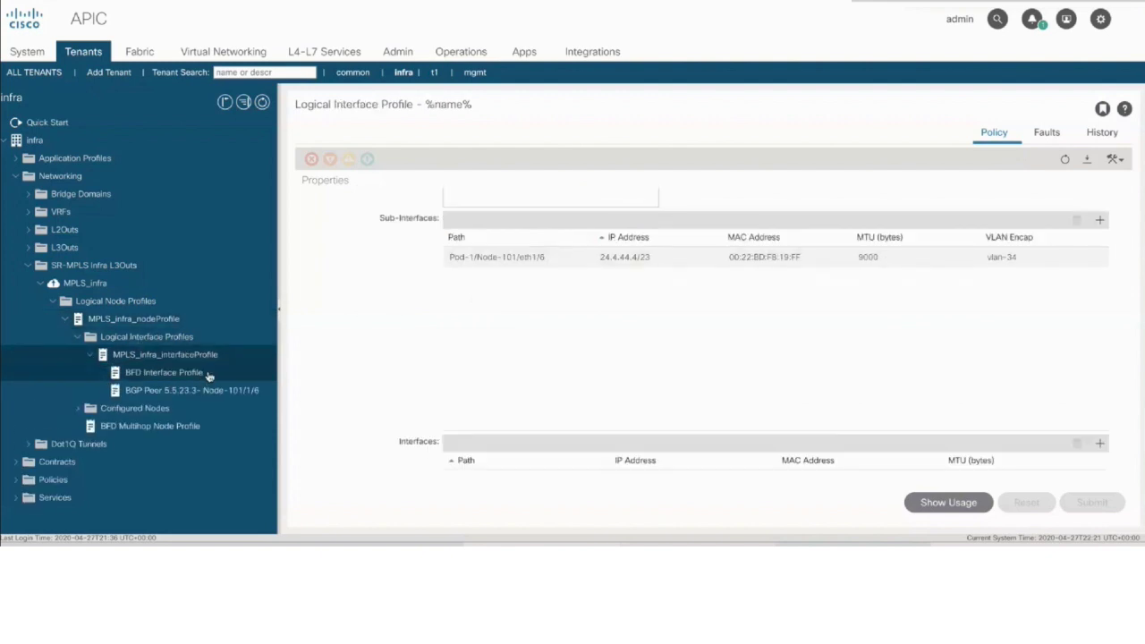
left_click(179, 372)
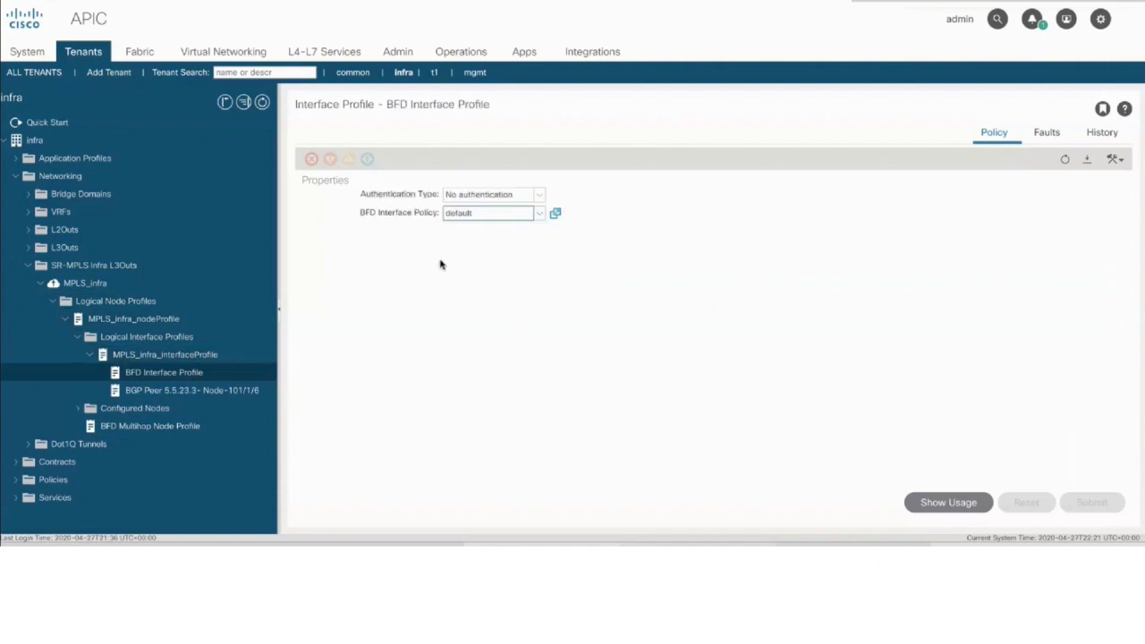
left_click(208, 428)
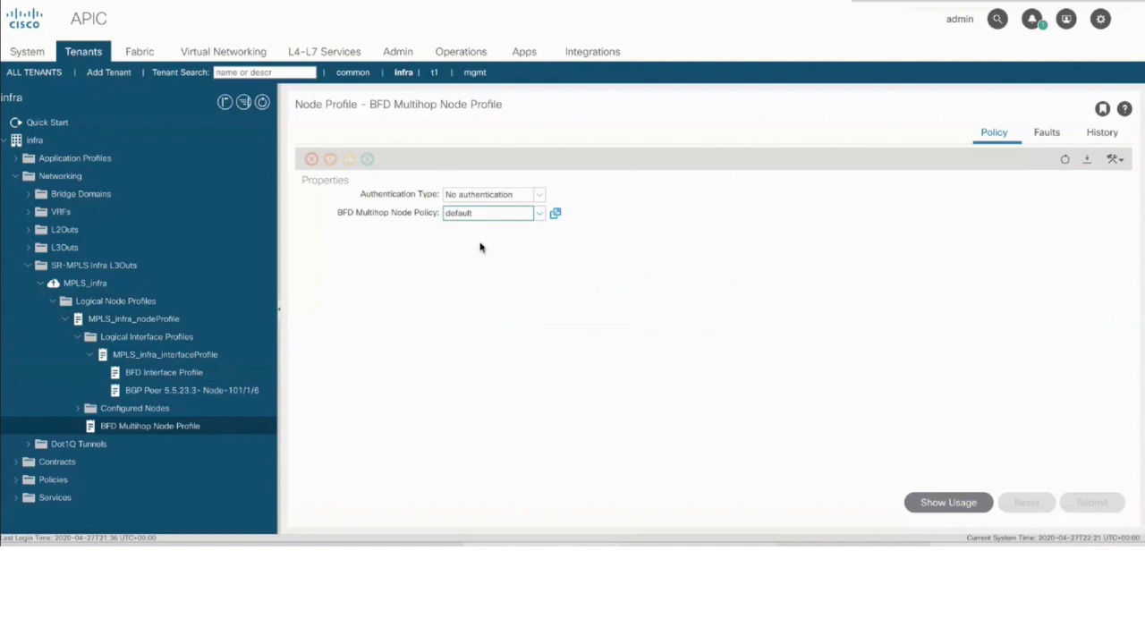
left_click(193, 396)
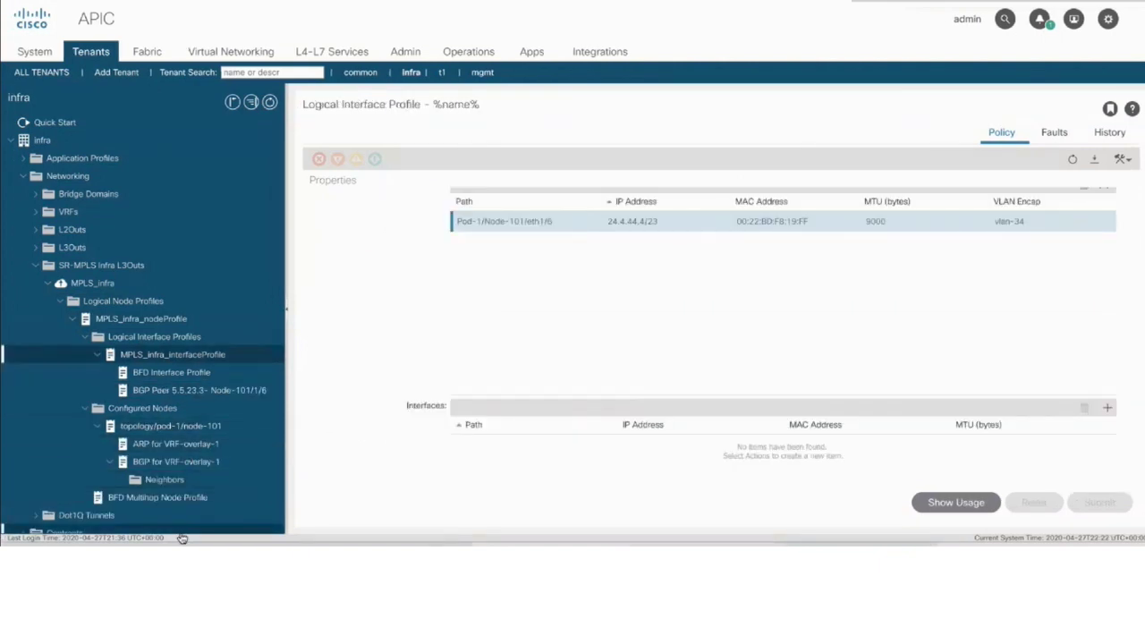
left_click(441, 75)
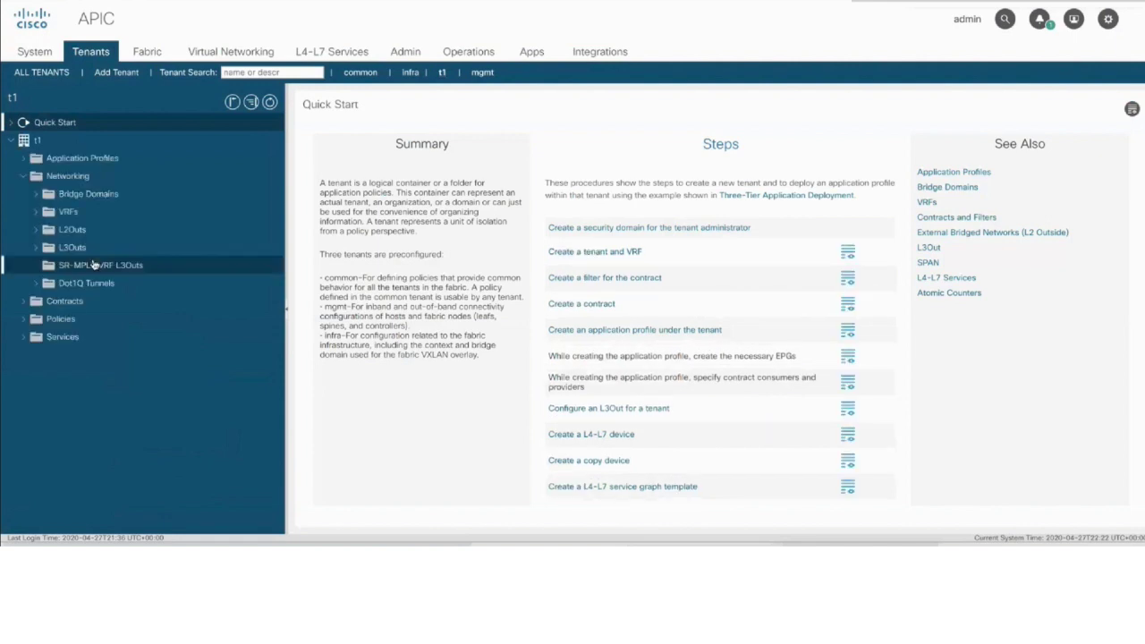
Start SR-MPLS VRF L3Out 'VRF_l3out' on VRF_1 and MPLS_infra with external EPG 'testinstP'
left_click(221, 267)
left_click(253, 273)
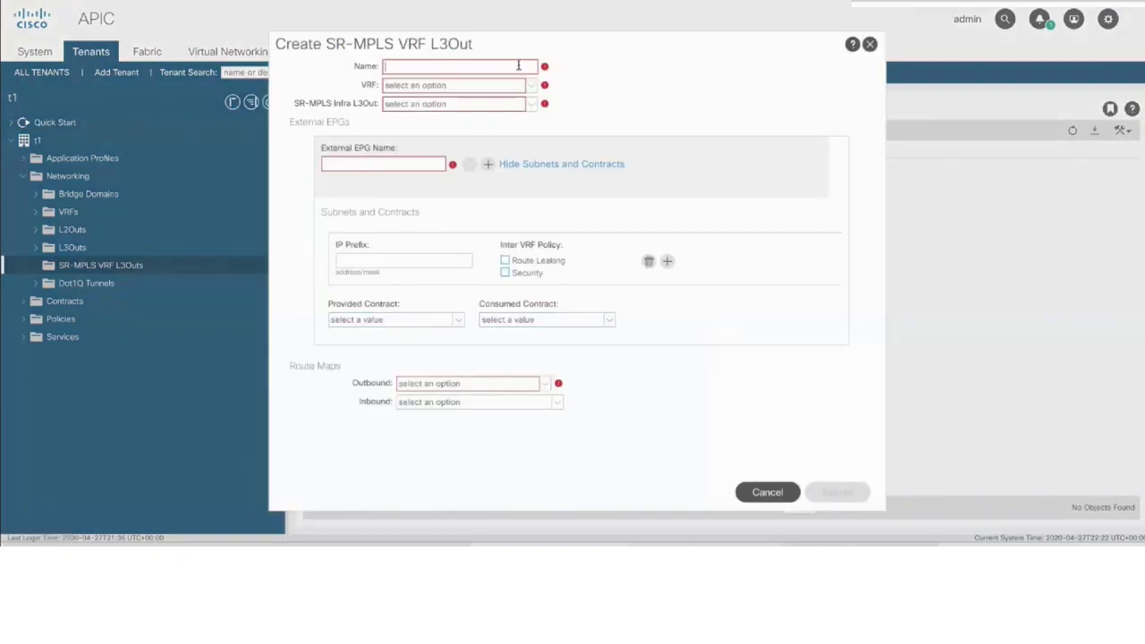
type("VRF_l3out")
left_click(501, 87)
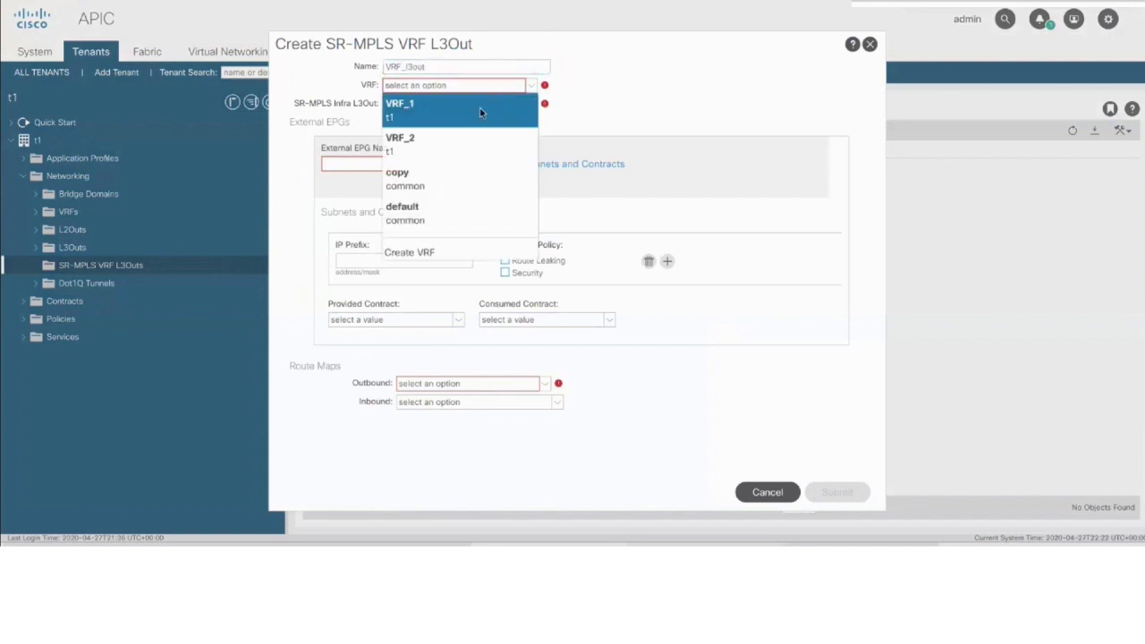
left_click(480, 112)
left_click(476, 106)
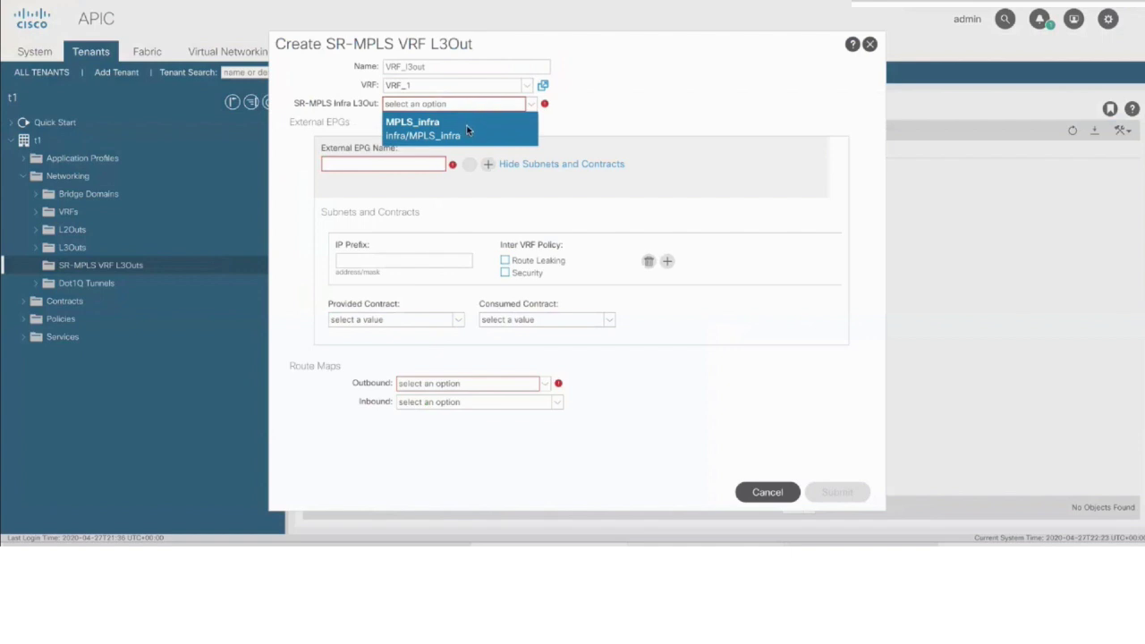
left_click(465, 130)
left_click(413, 162)
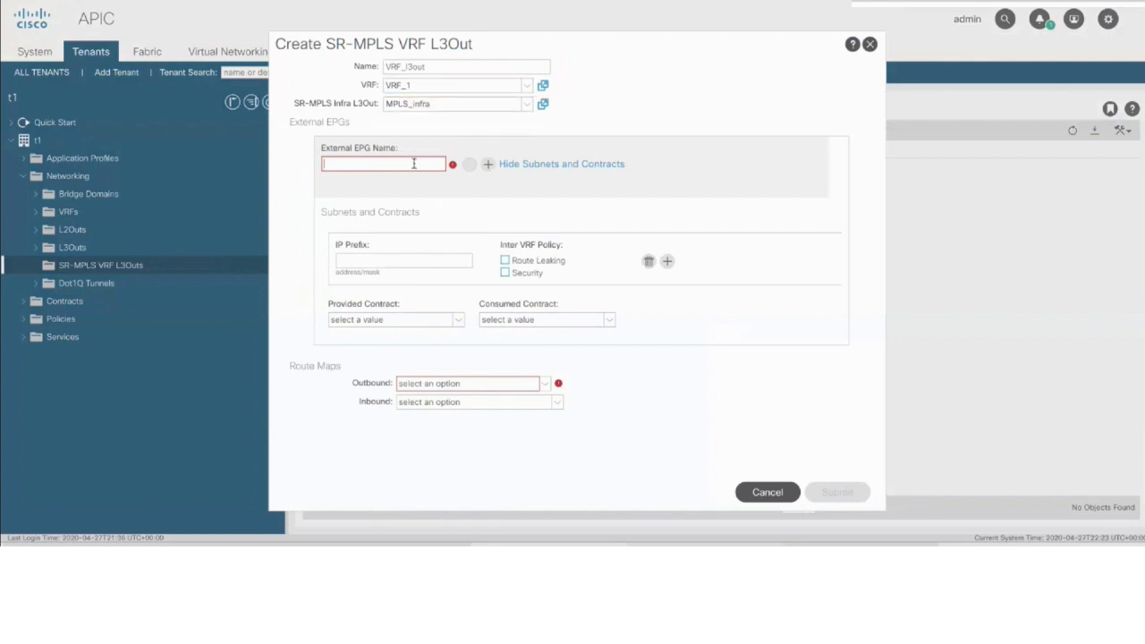
type("testinstP")
Add subnet 42.4.4.66/23 with route leaking, security and aggregate shared routes enabled
left_click(439, 260)
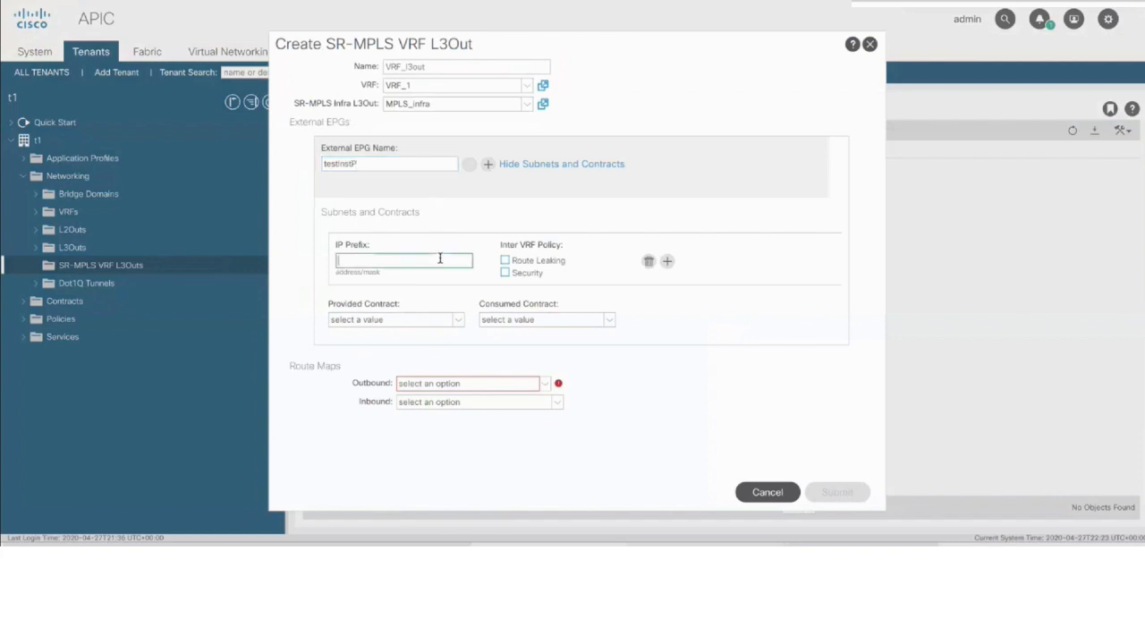
type("42.4.4.66.")
key("BackSpace")
type("/23")
left_click(506, 261)
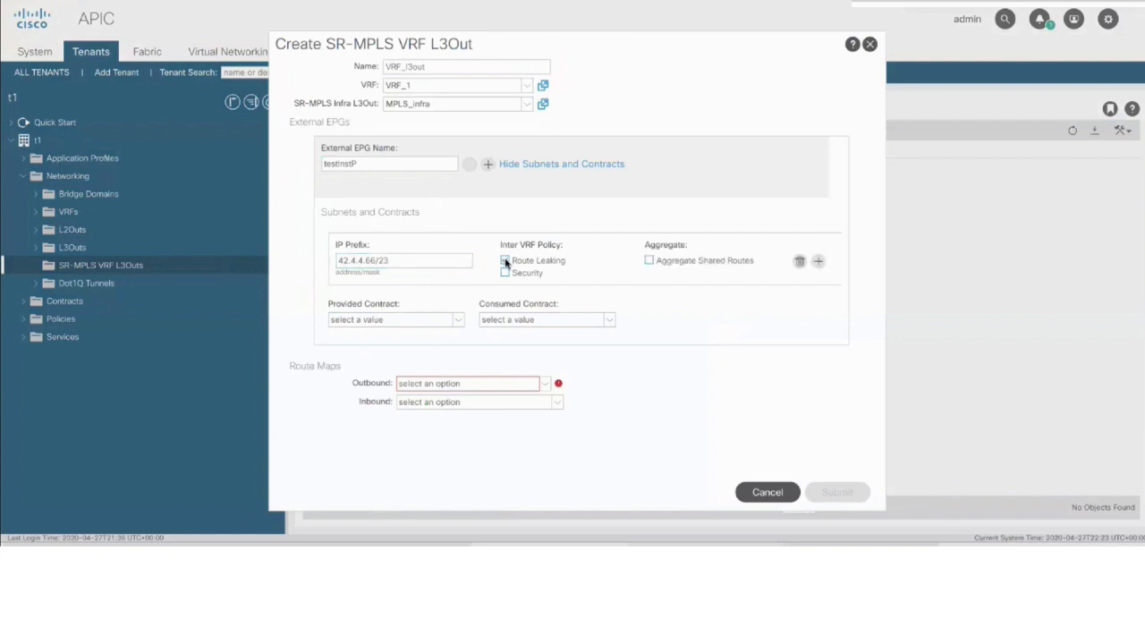
left_click(504, 272)
left_click(649, 260)
Provide and consume the common/default contract, and use routeMap_MPLS for outbound and inbound routes
left_click(460, 321)
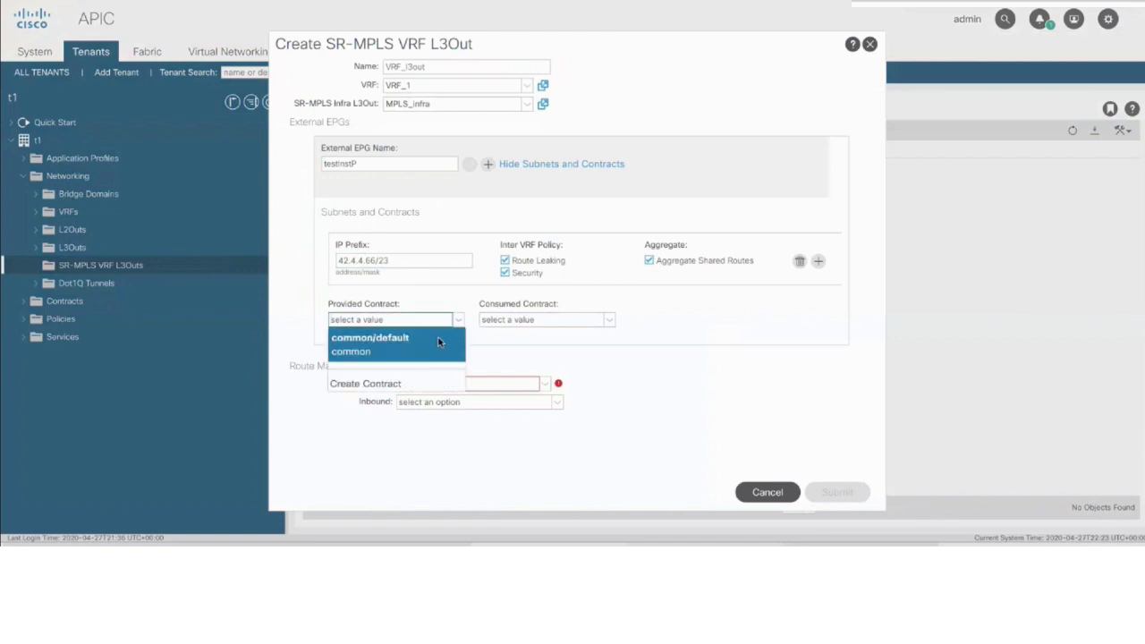
left_click(453, 342)
left_click(610, 323)
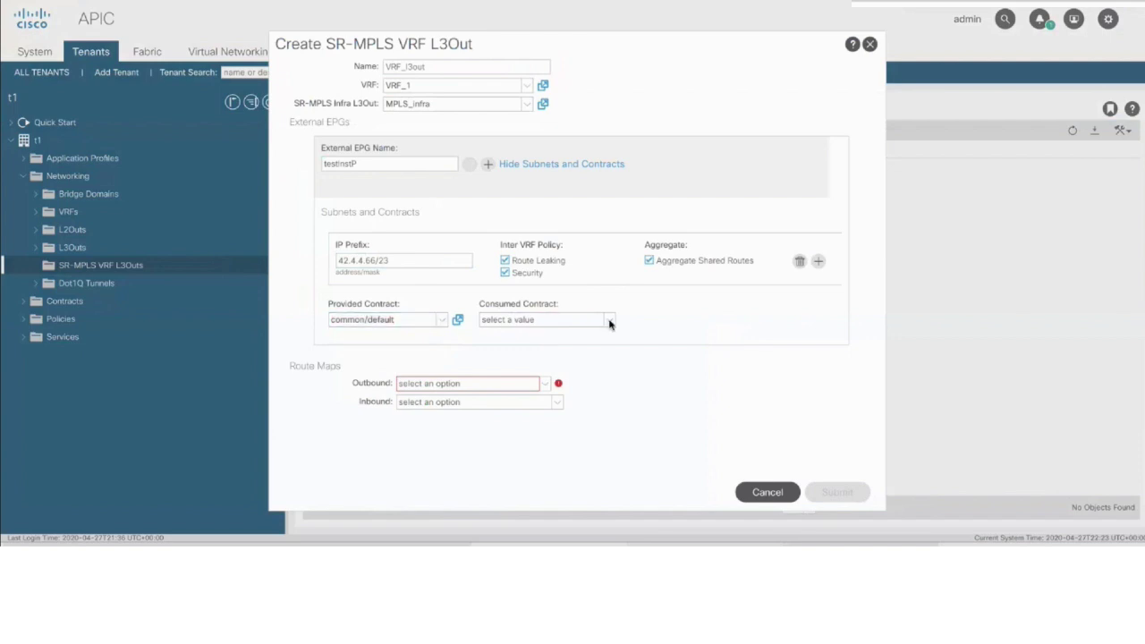
left_click(586, 342)
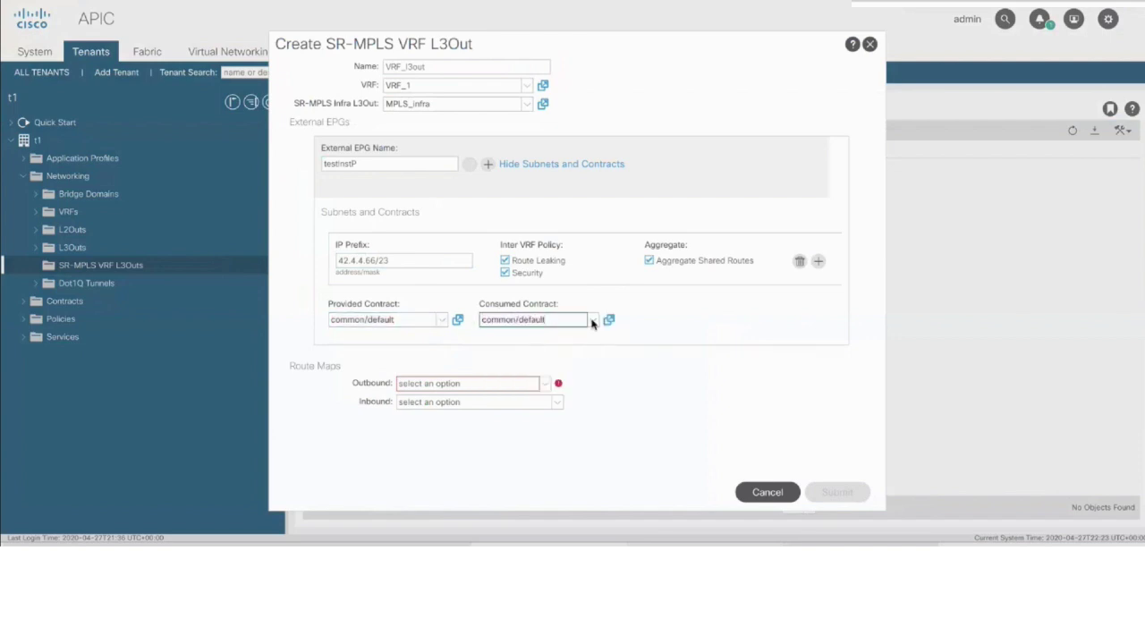
left_click(640, 347)
left_click(519, 388)
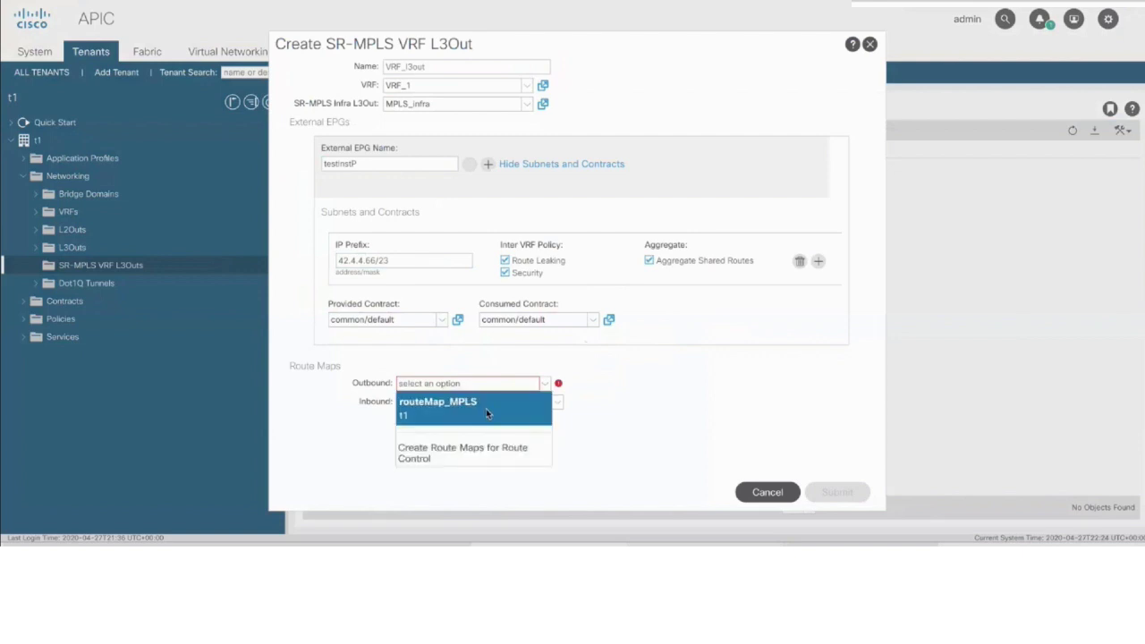
left_click(485, 409)
left_click(501, 402)
left_click(481, 421)
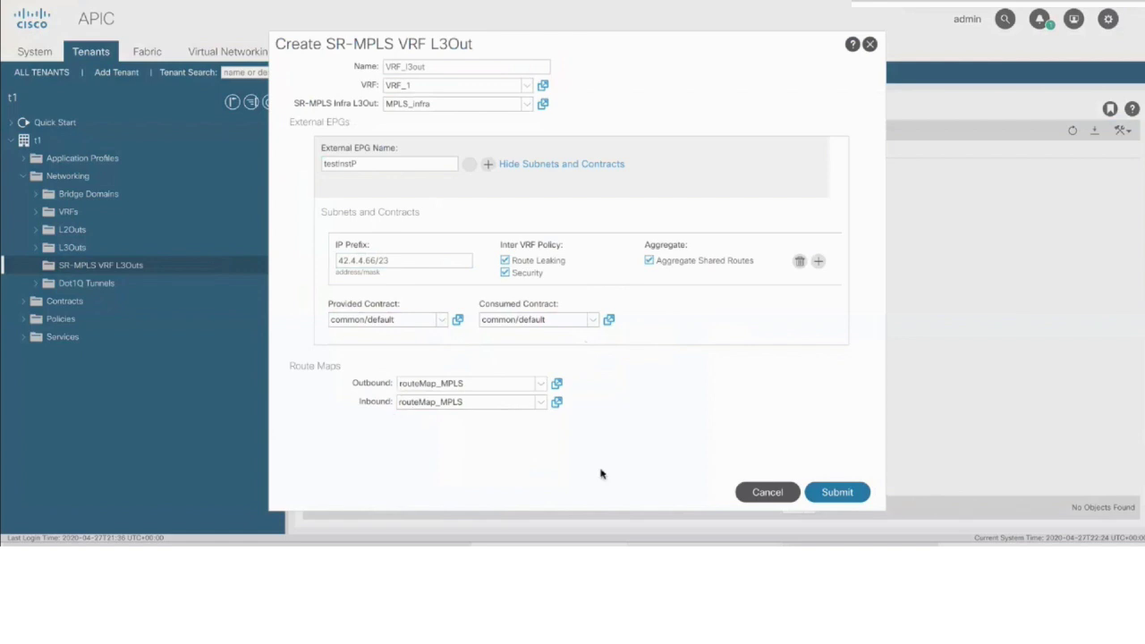
Submit the VRF_l3out L3Out, dismiss the route target notice, and open VRF_1's details
left_click(837, 497)
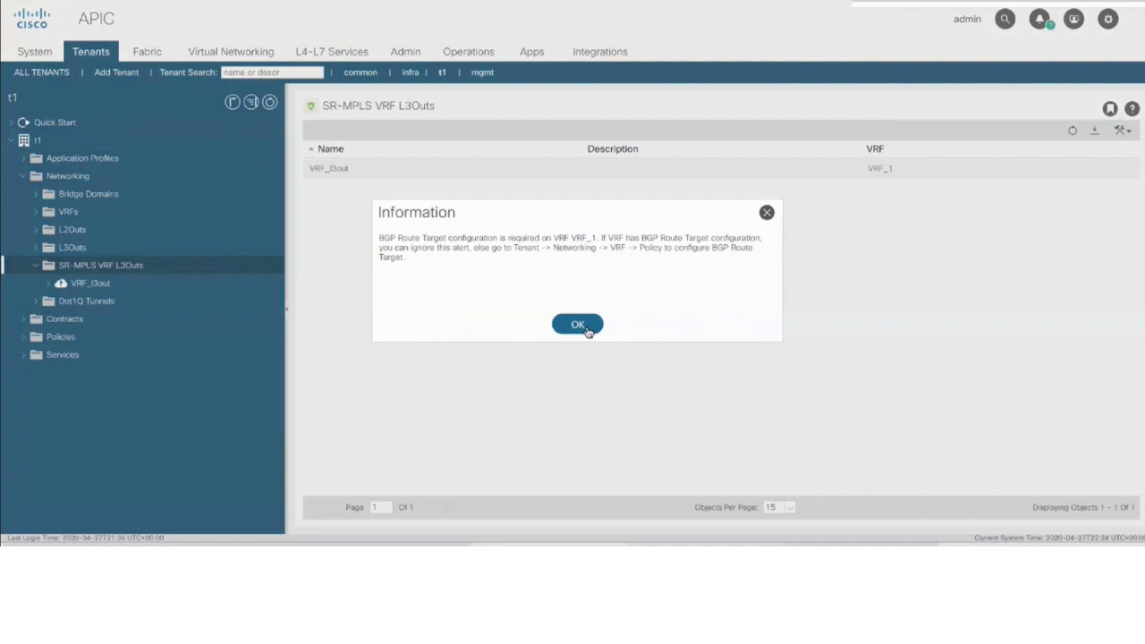
left_click(578, 324)
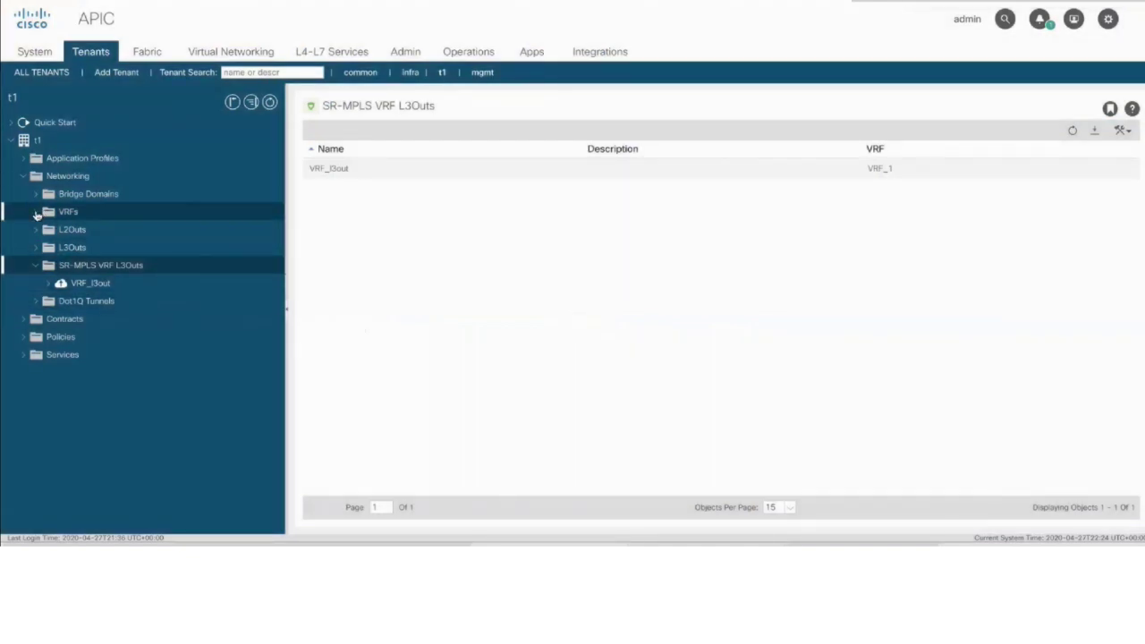
left_click(36, 212)
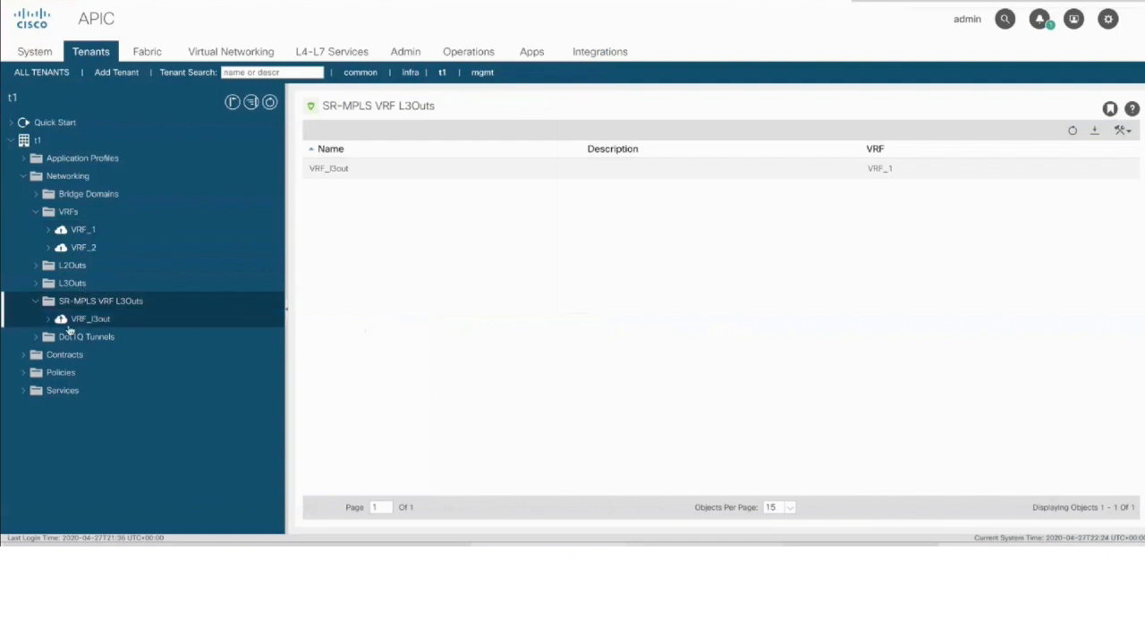
left_click(82, 320)
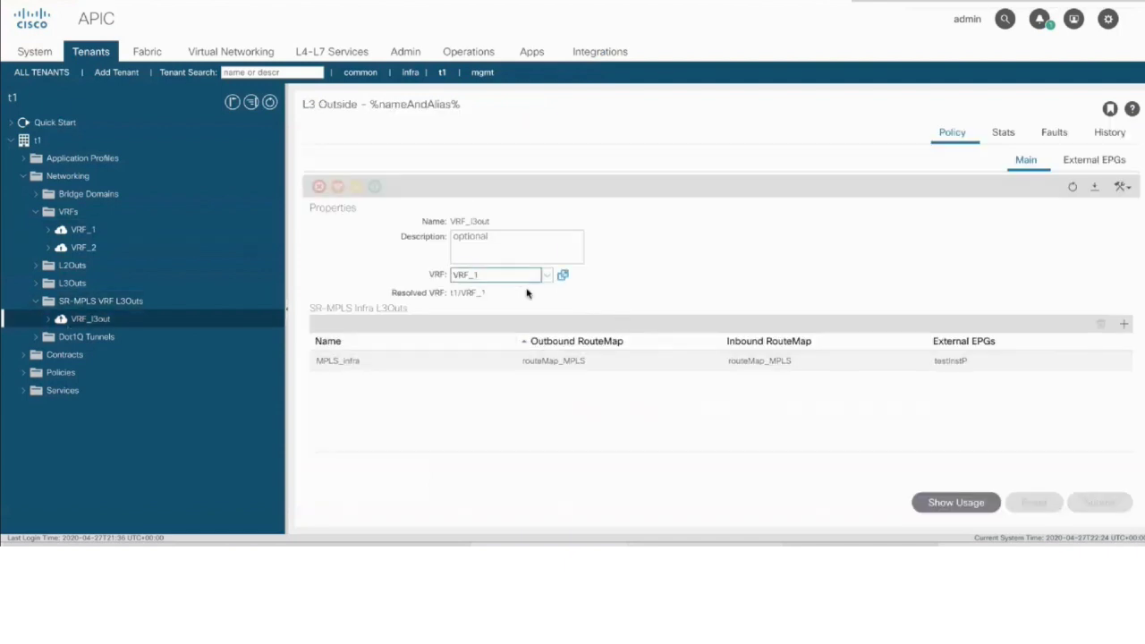
left_click(154, 234)
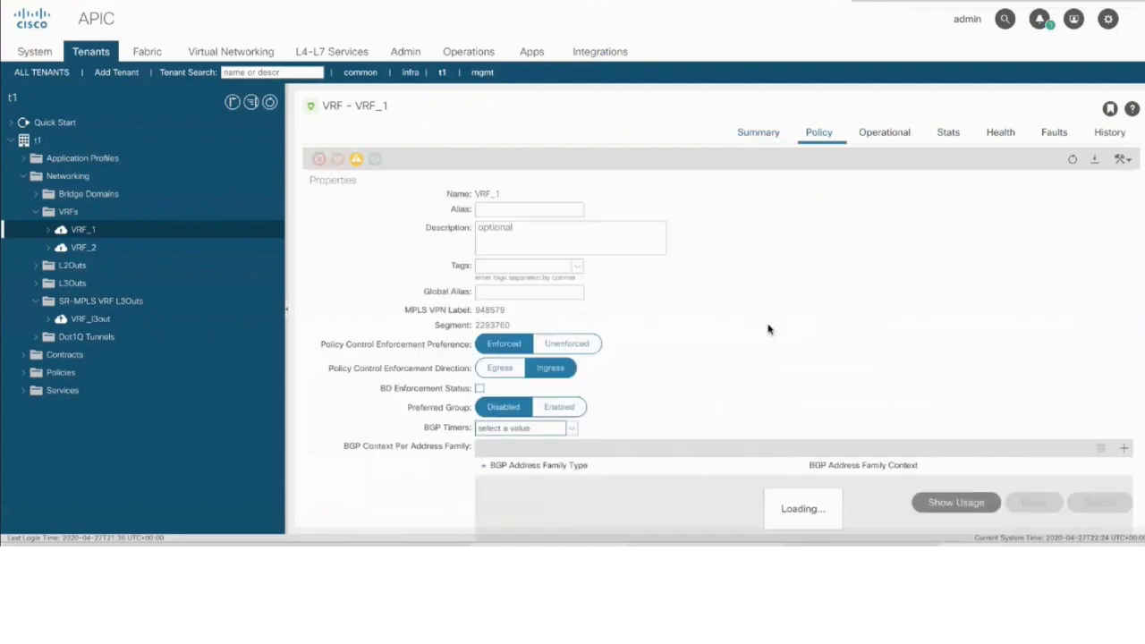
Scroll through VRF_1's policy settings, then return to the SR-MPLS VRF L3Out page
scroll(733, 347, "down", 5)
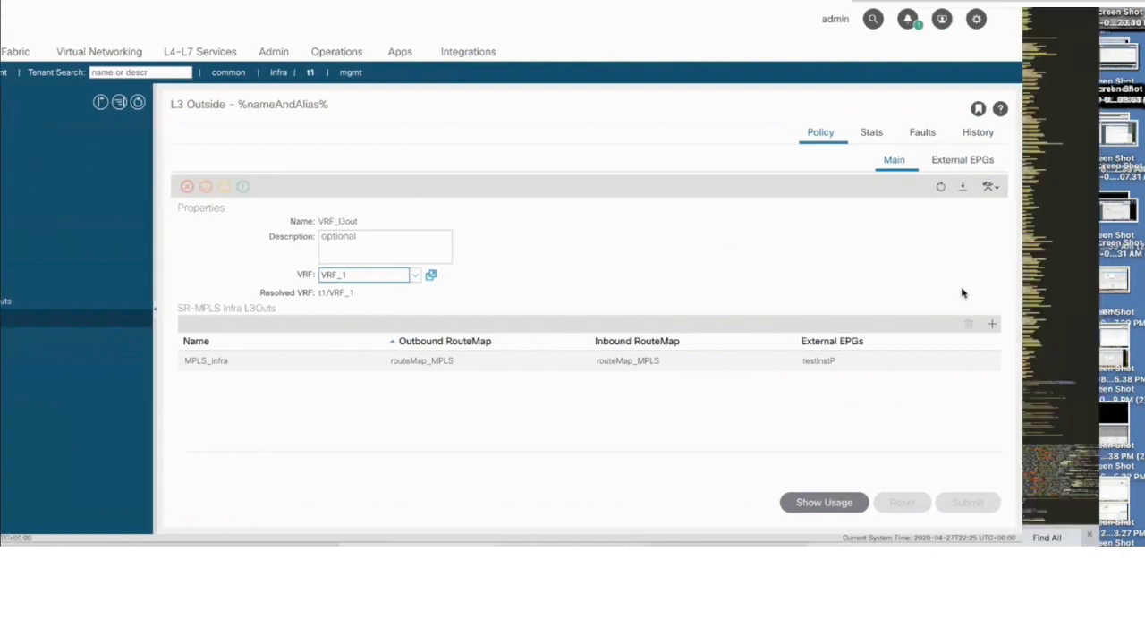
left_click(990, 325)
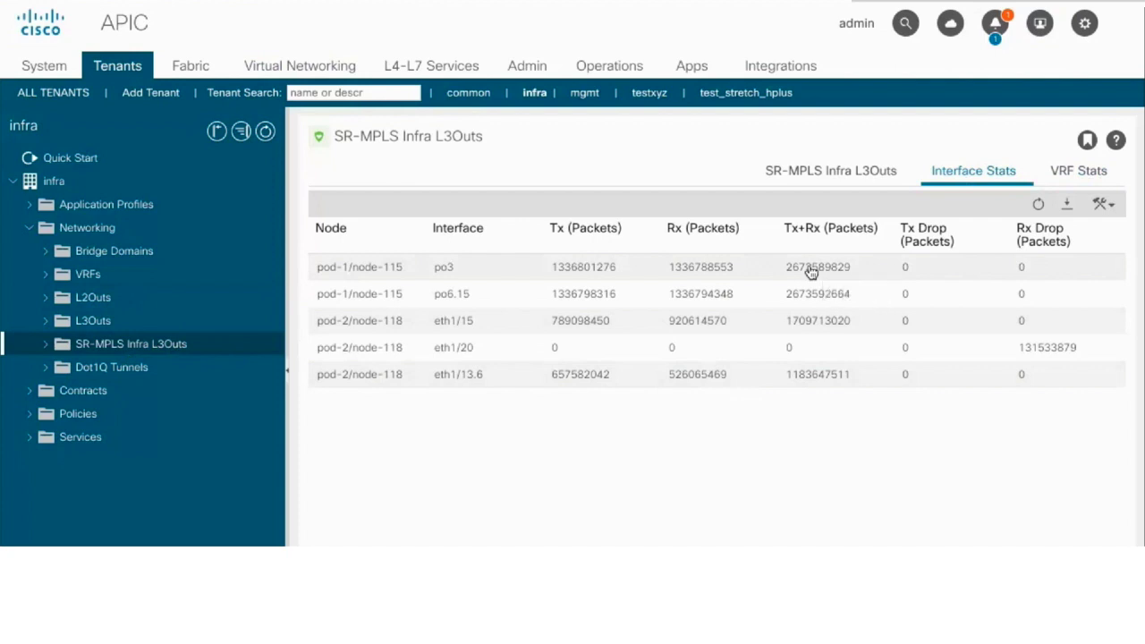
Show the SR-MPLS VRF Stats tab and widen the Node column to reveal full names
left_click(1062, 182)
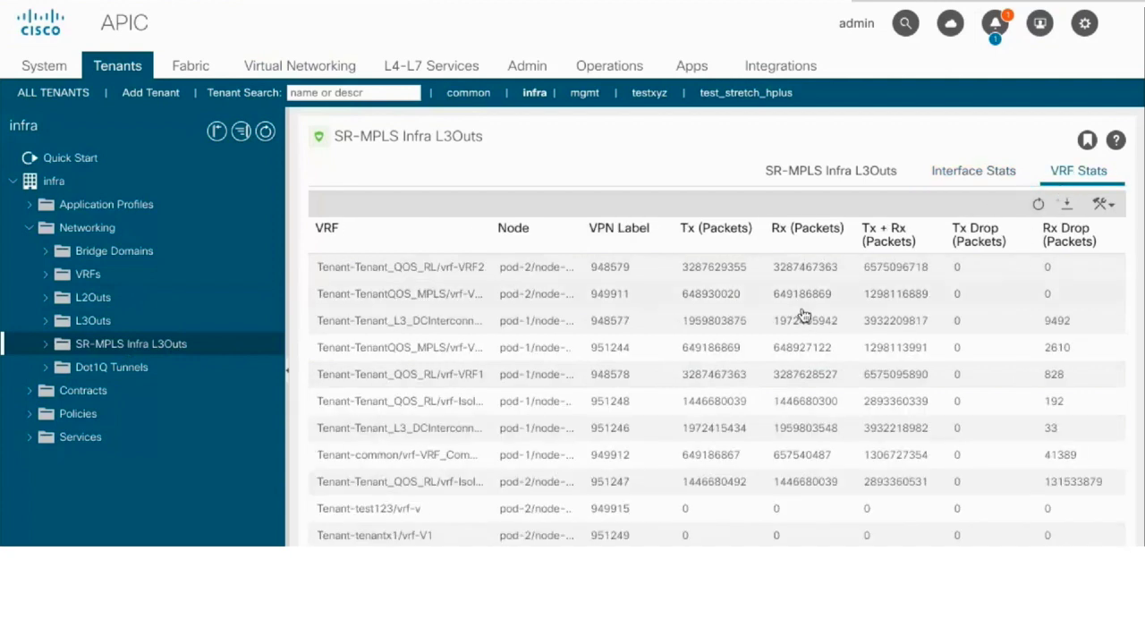
scroll(830, 428, "down", 1)
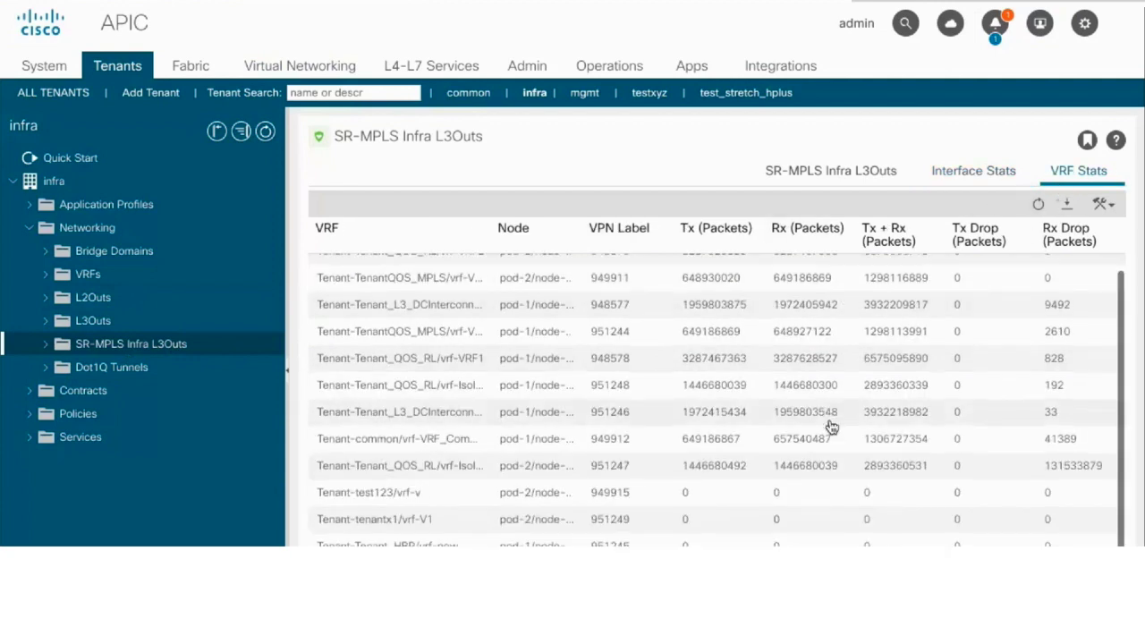
scroll(830, 427, "up", 1)
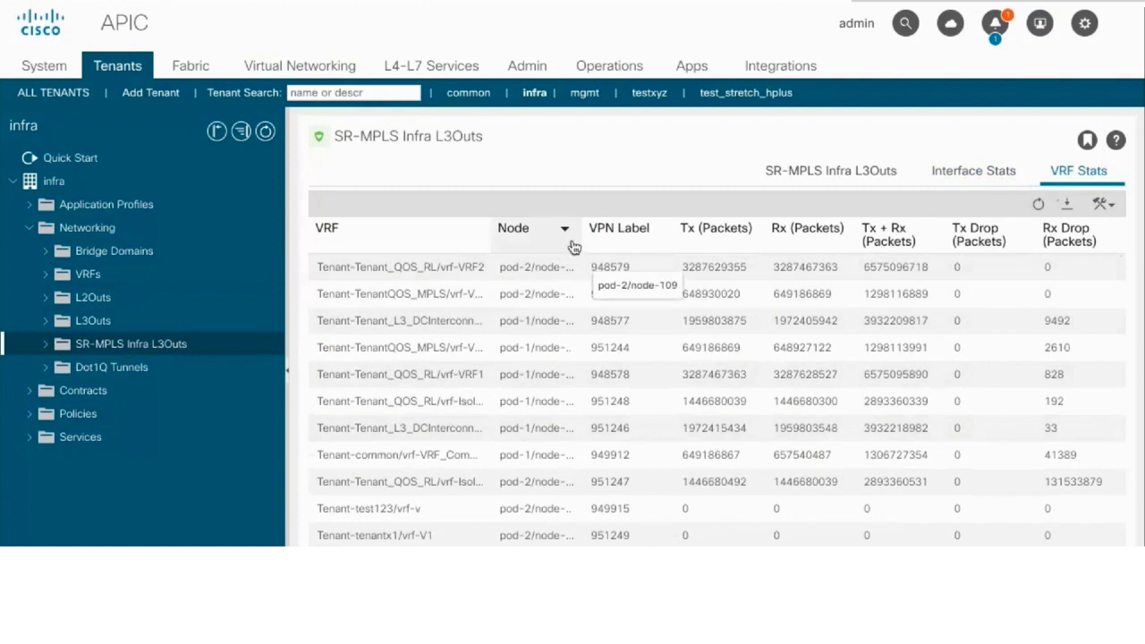
left_click_drag(581, 236, 632, 236)
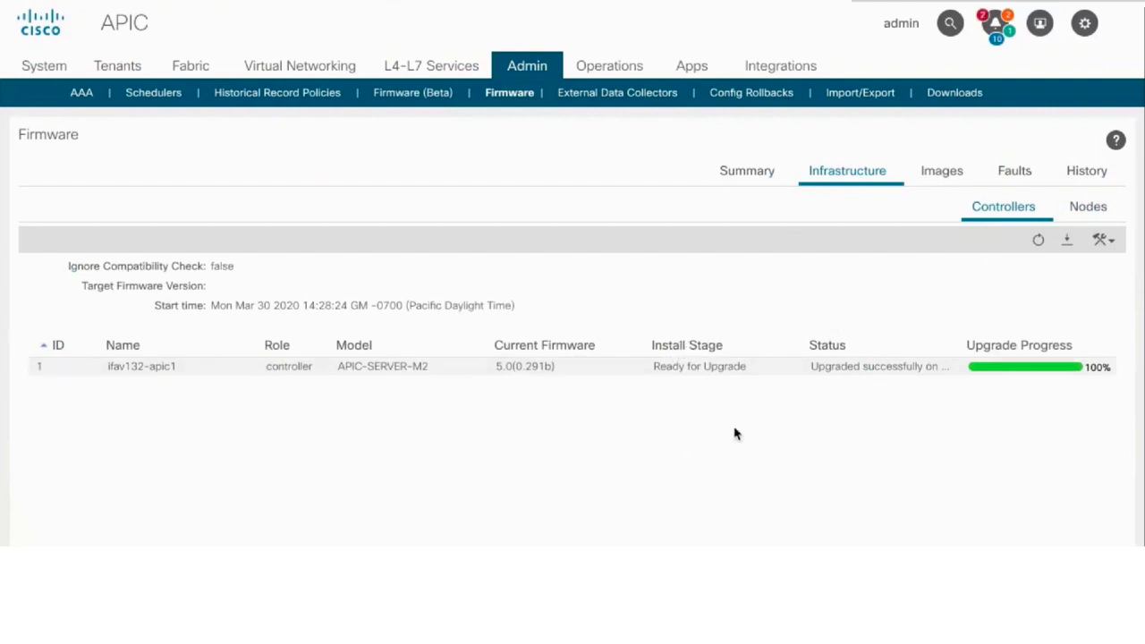
Schedule a node upgrade in new group pod13_leaf targeting firmware n9000-15.0(0.143)
mouse_move(980, 375)
left_click(1083, 217)
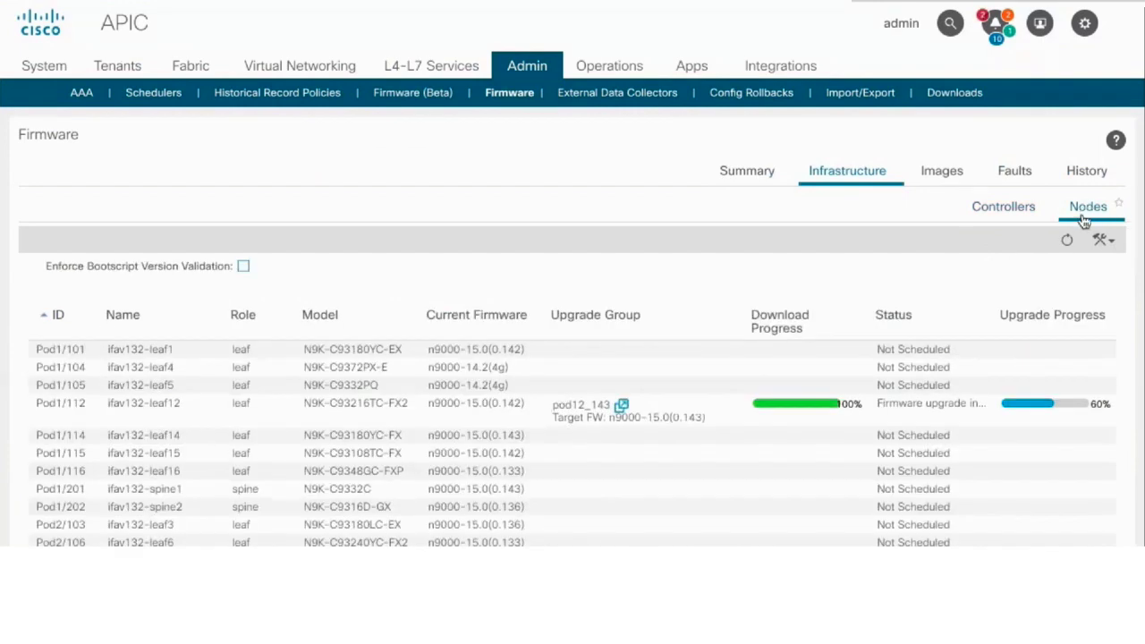
left_click(1099, 239)
left_click(1064, 260)
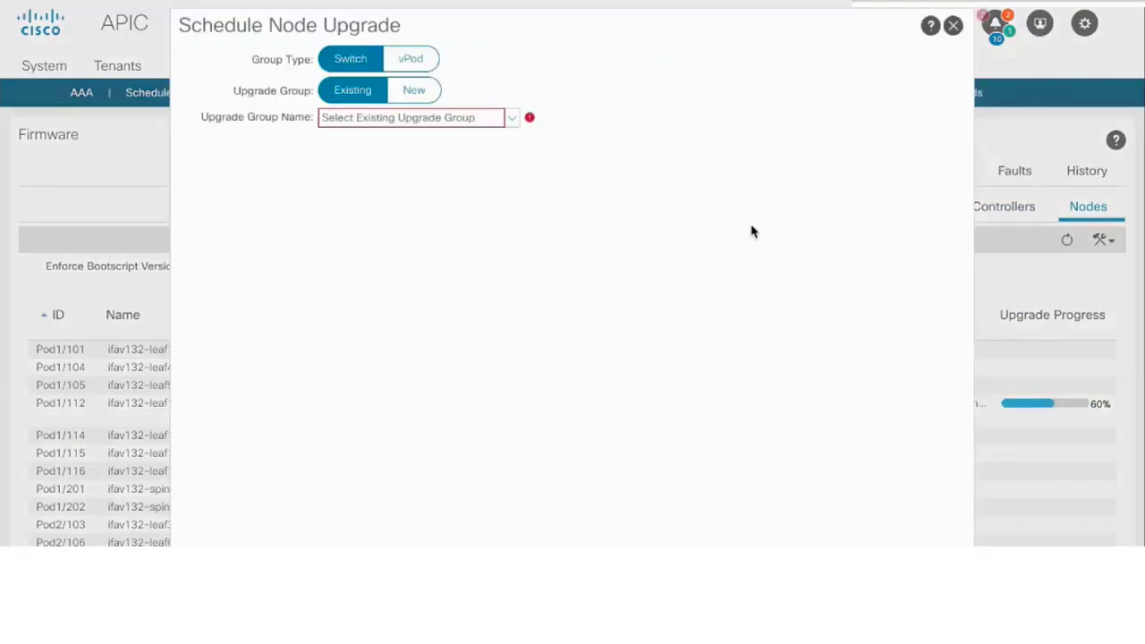
left_click(514, 123)
left_click(413, 89)
type("pod1")
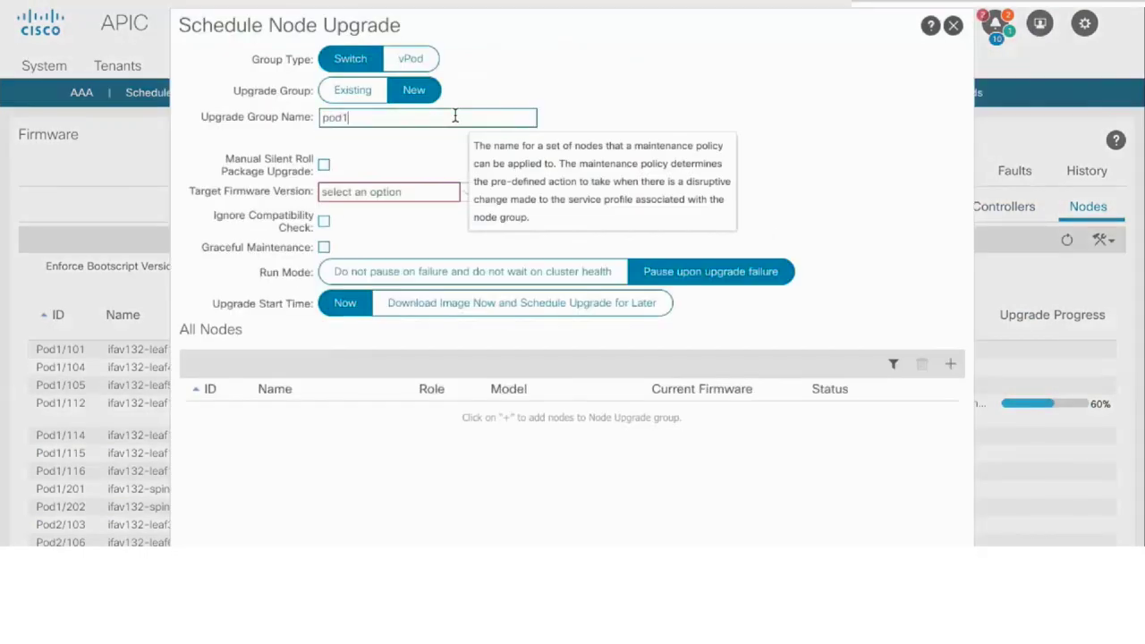
type("3_leaf")
left_click(371, 191)
left_click(376, 211)
Manually add leaf15 and leaf16 (Pod1/116) to the pod13_leaf upgrade group
left_click(949, 364)
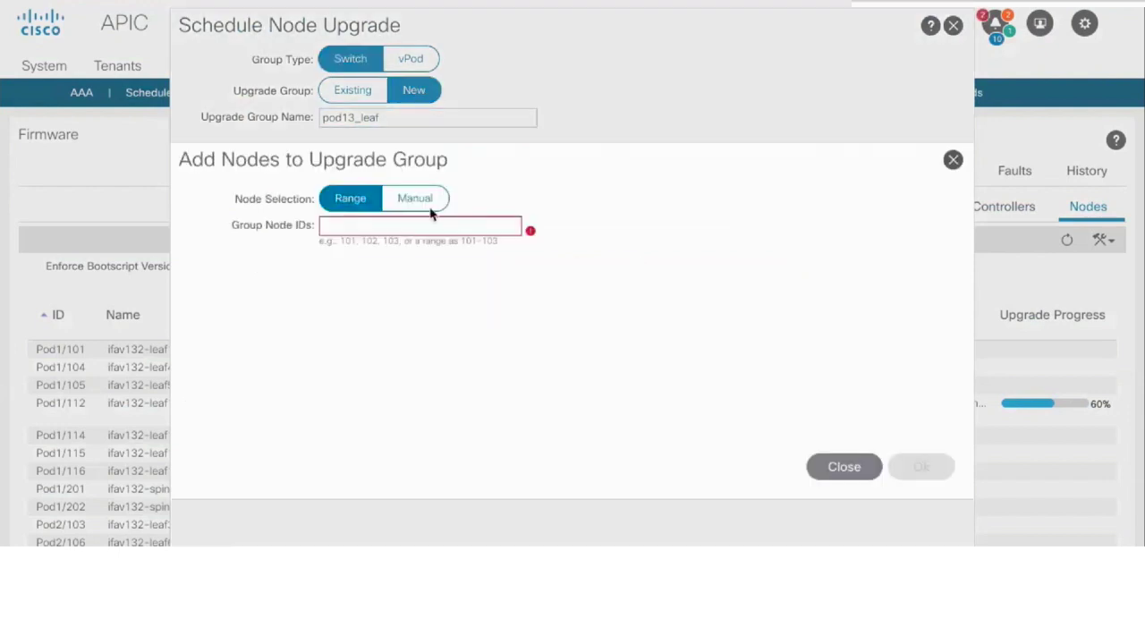
left_click(430, 206)
scroll(223, 335, "down", 1)
left_click(217, 344)
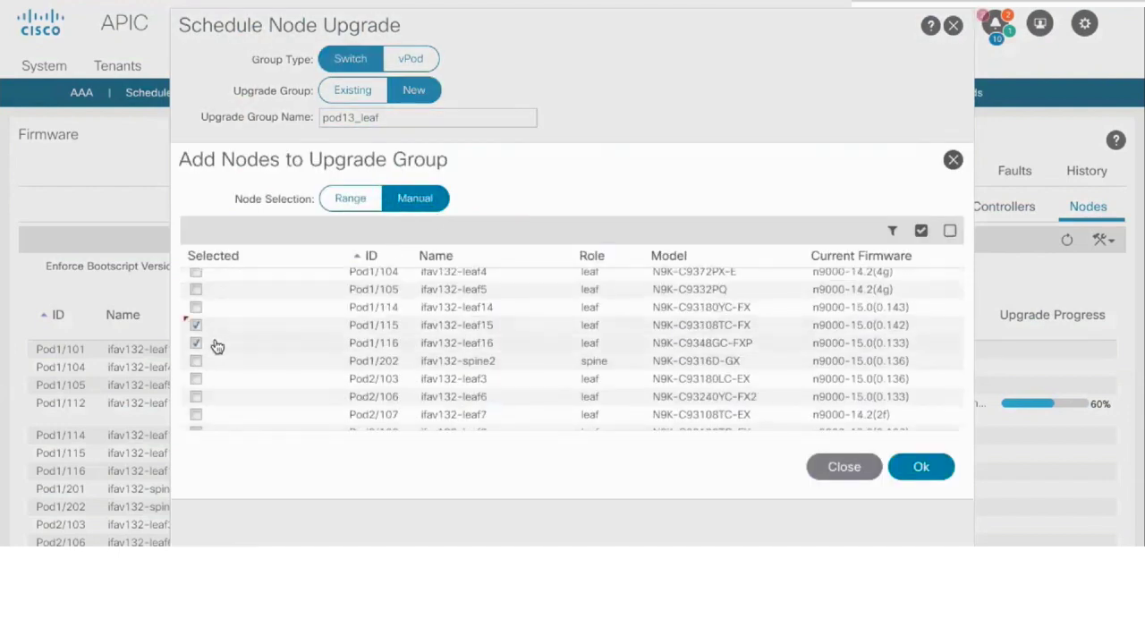
left_click(935, 466)
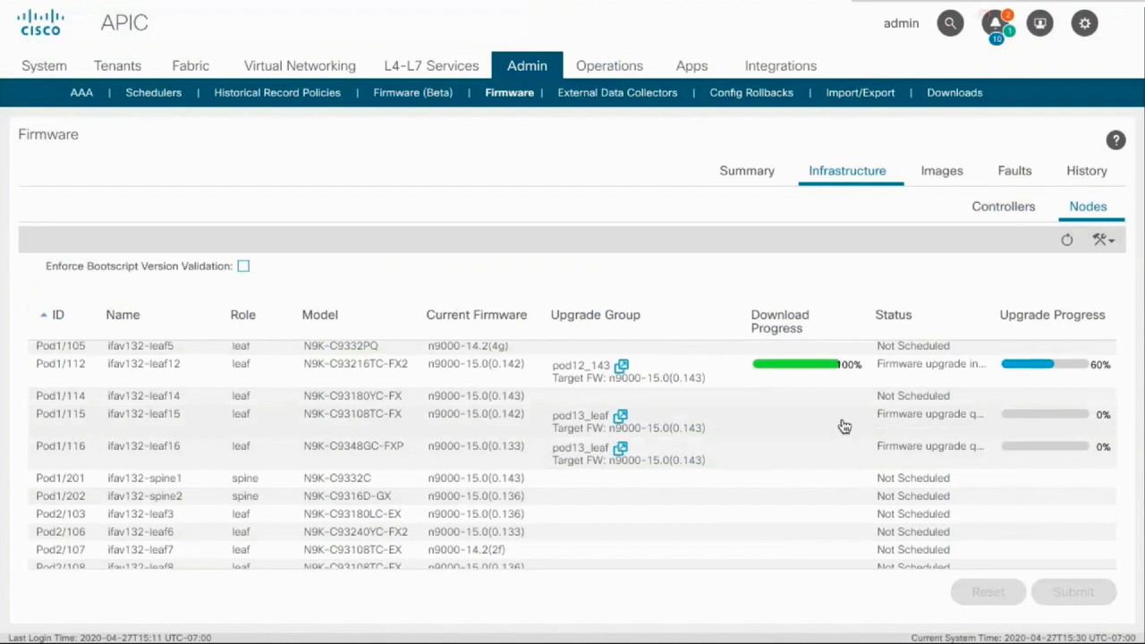
mouse_move(843, 427)
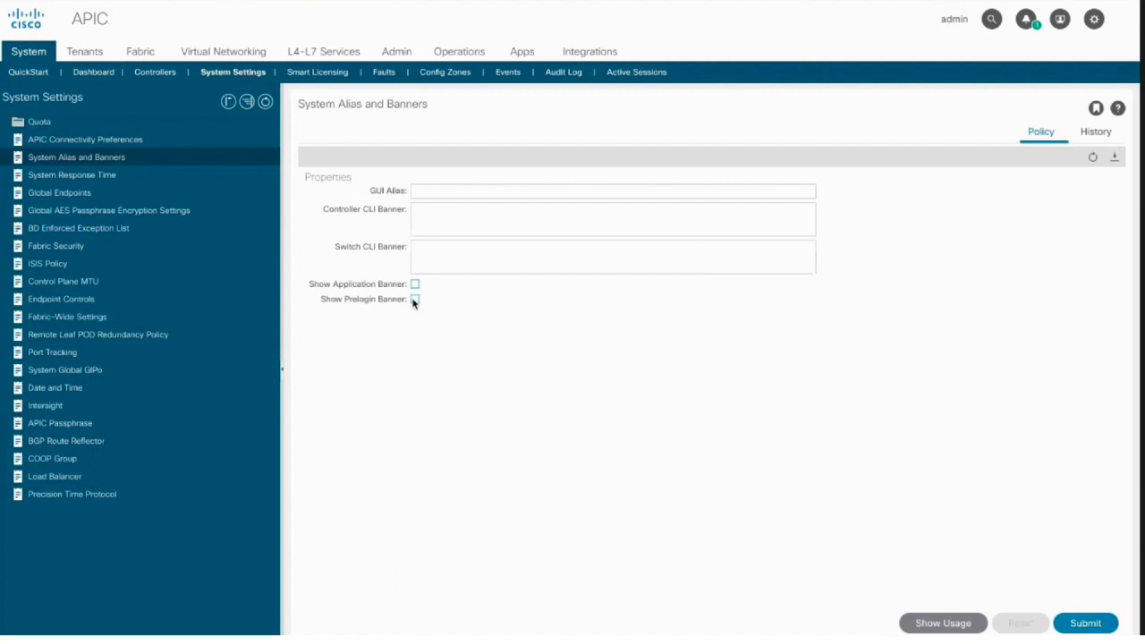
Enable a pre-login banner reading 'This instance is going to upgrade tomorrow at 2:50 pm'
left_click(414, 300)
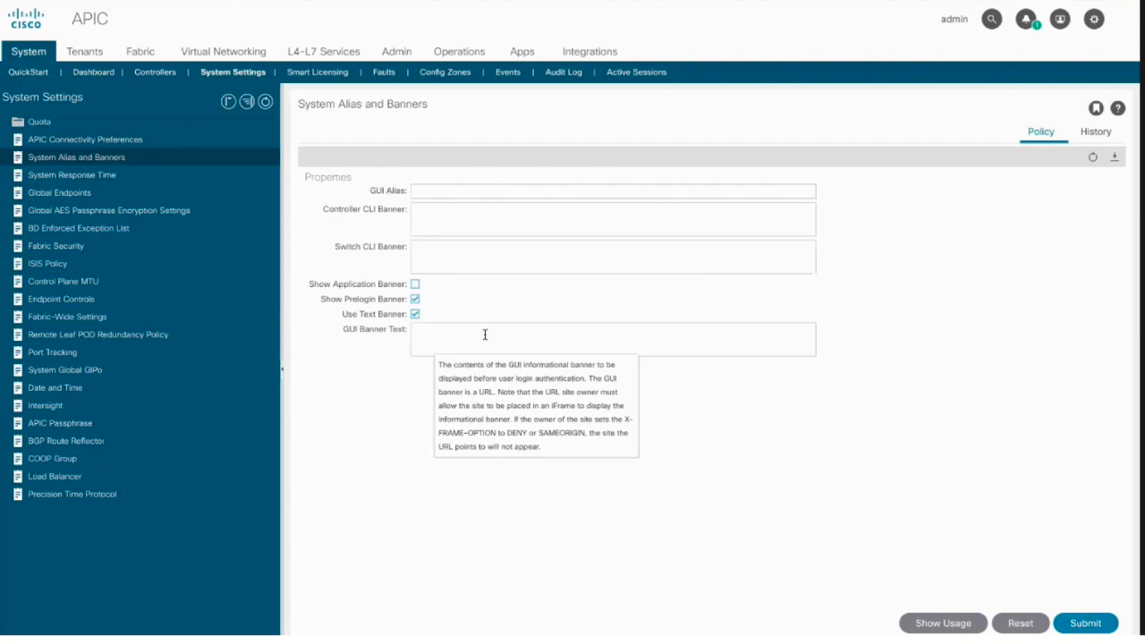
left_click(444, 337)
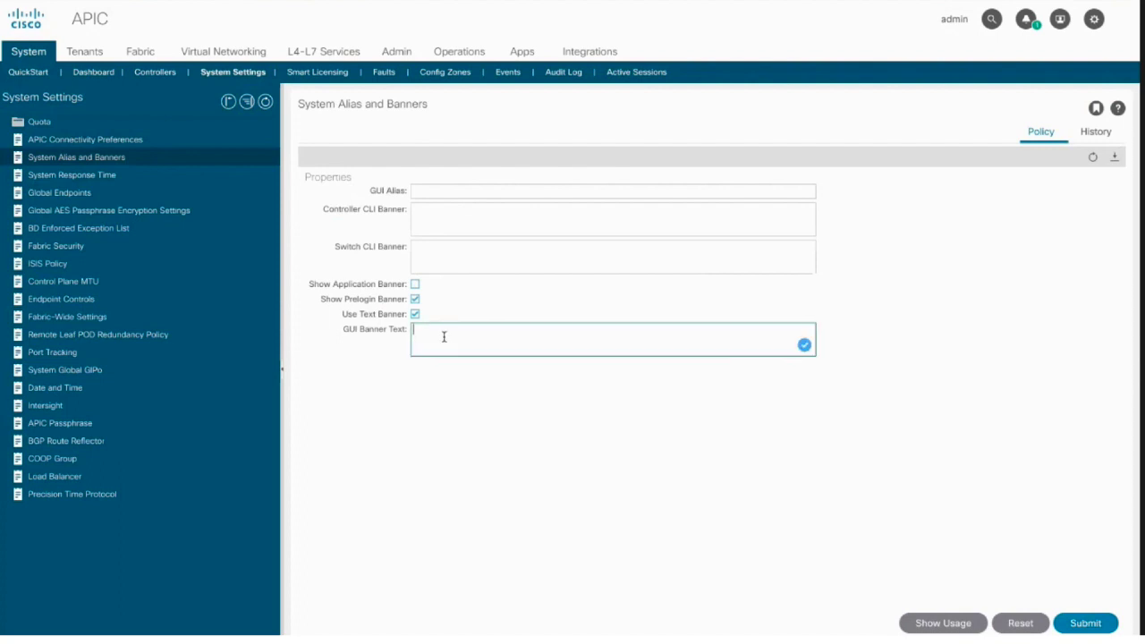
type("This instance is going to upgrade tomorro")
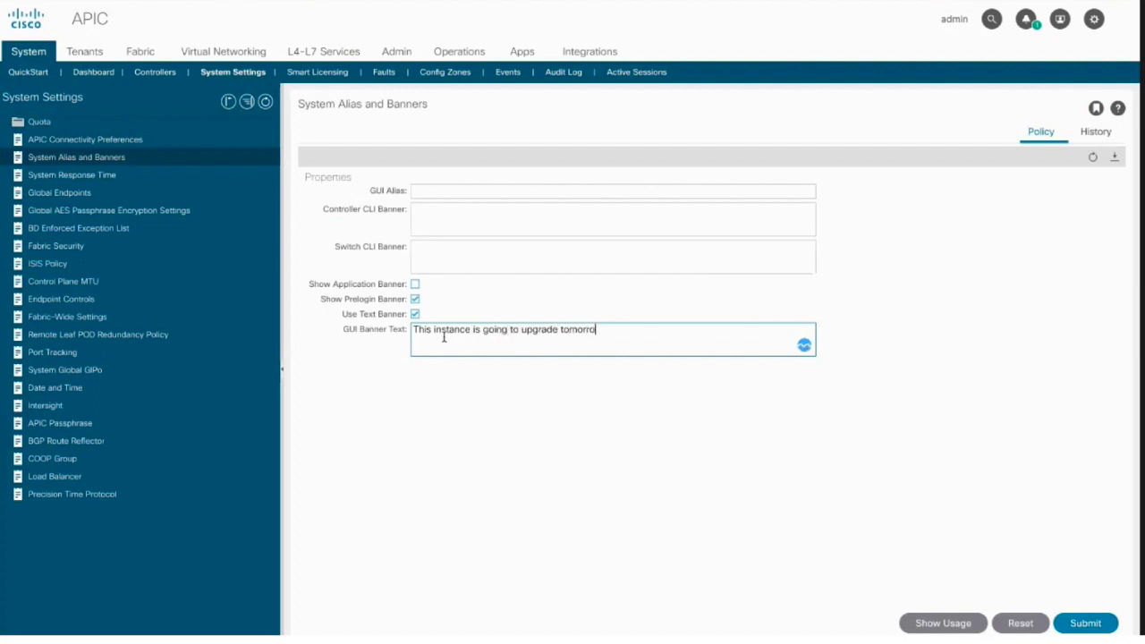
type("w at 2:50 pm")
Add a critical application banner 'Maintenance mode for this APIC' and submit the banner settings
left_click(415, 286)
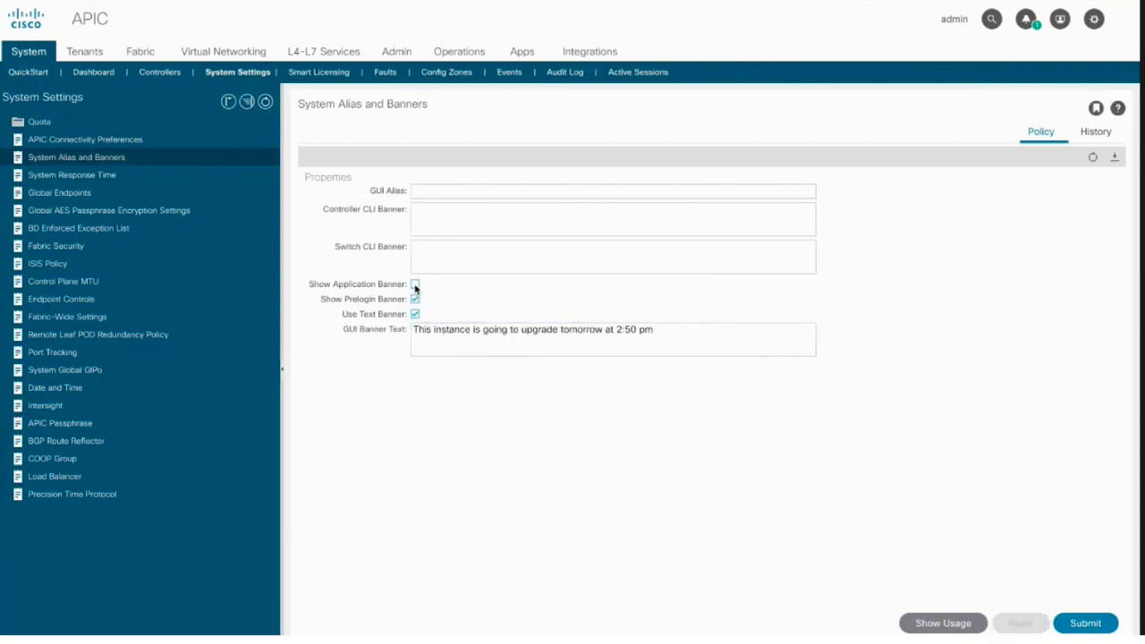
triple_click(424, 300)
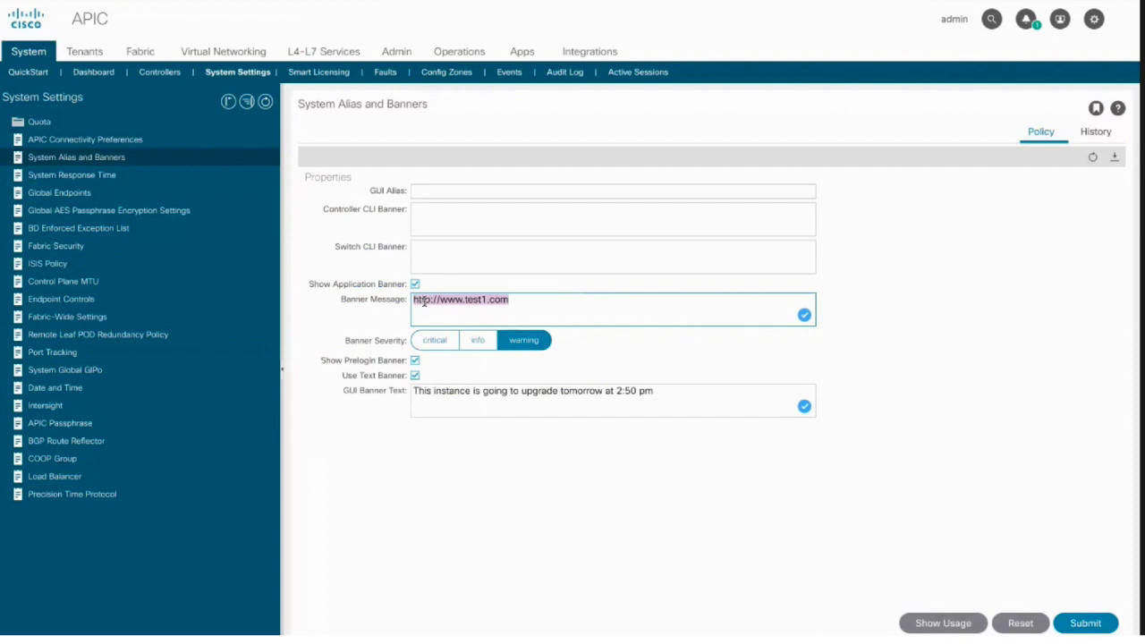
type("Maintenance mode for this APIC")
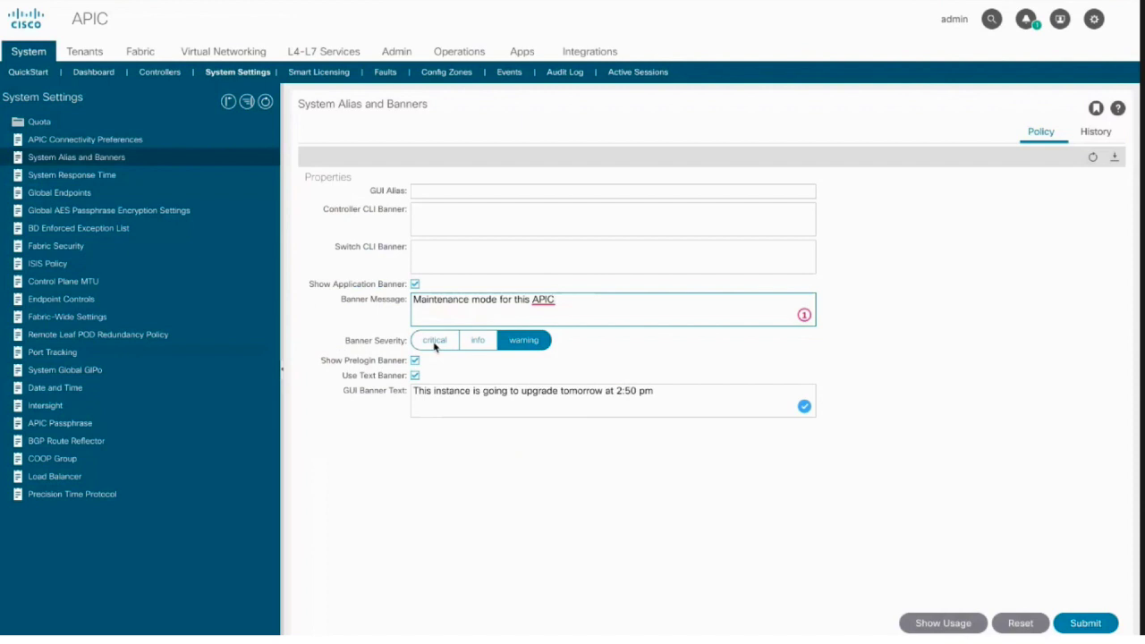
left_click(467, 343)
left_click(436, 342)
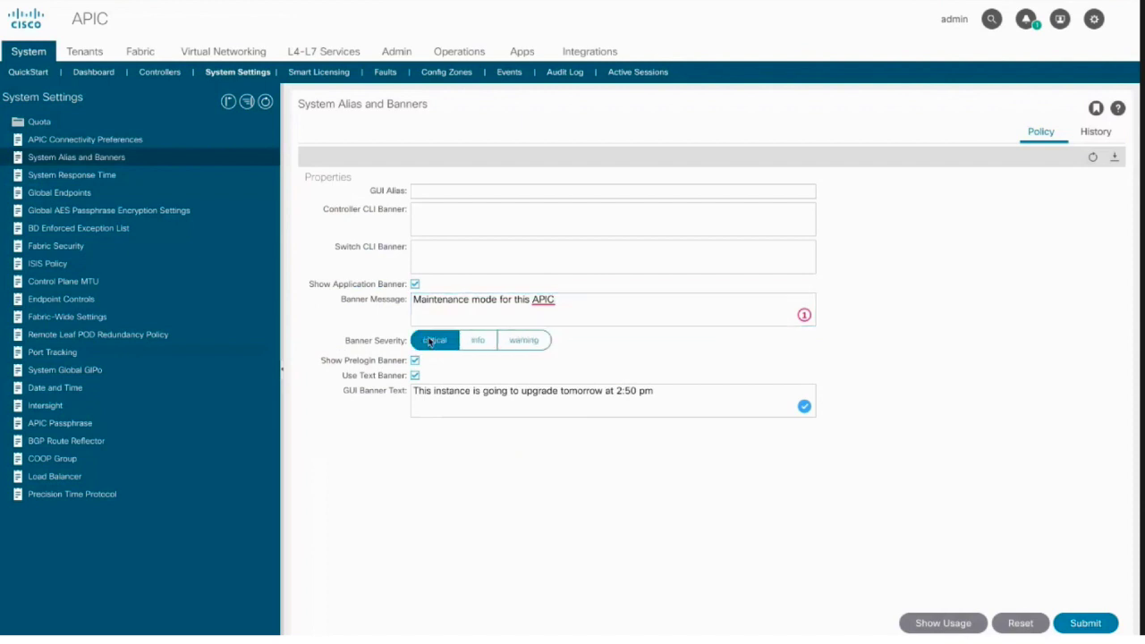
left_click(1082, 625)
left_click(791, 480)
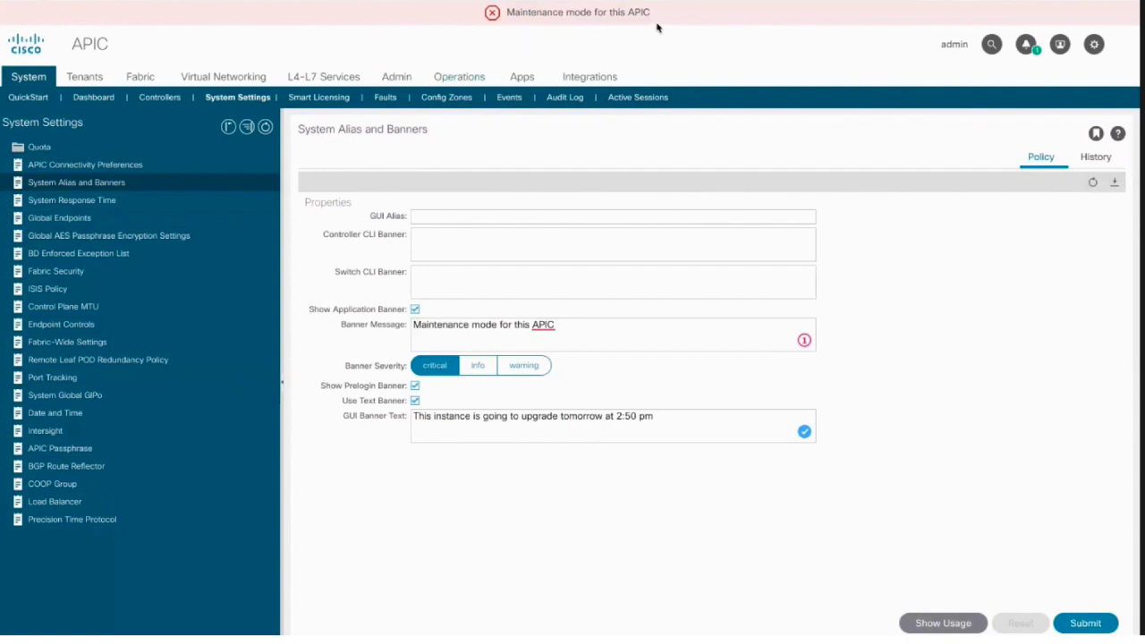
Log out and select the login-page banner 'This instance is going to upgrade tomorrow at 2:50 pm'
left_click(1060, 44)
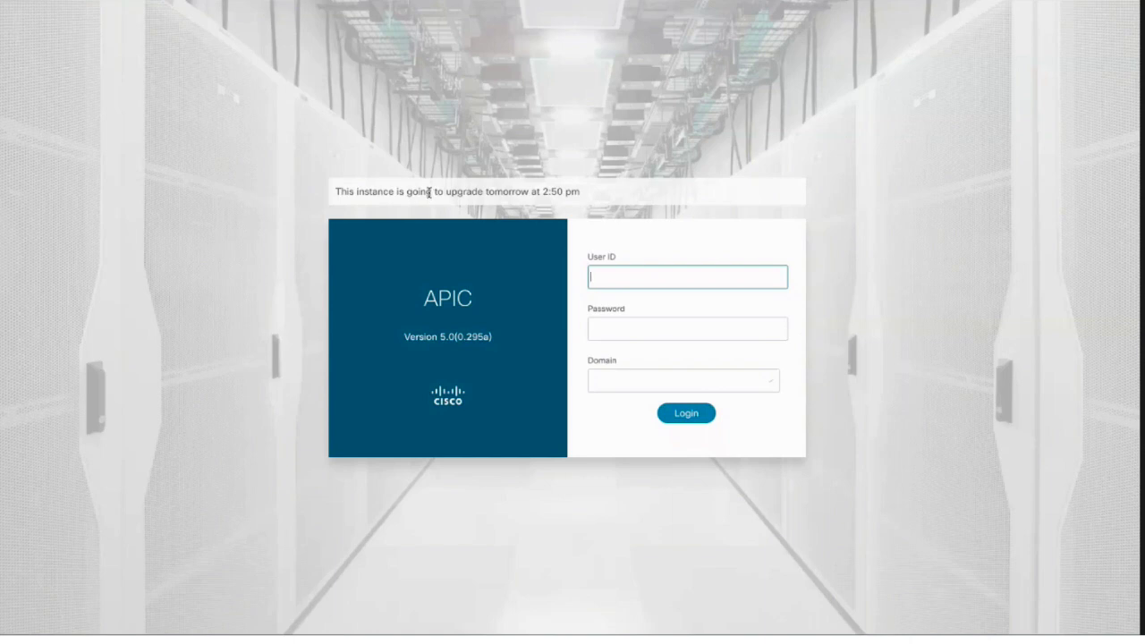
triple_click(429, 192)
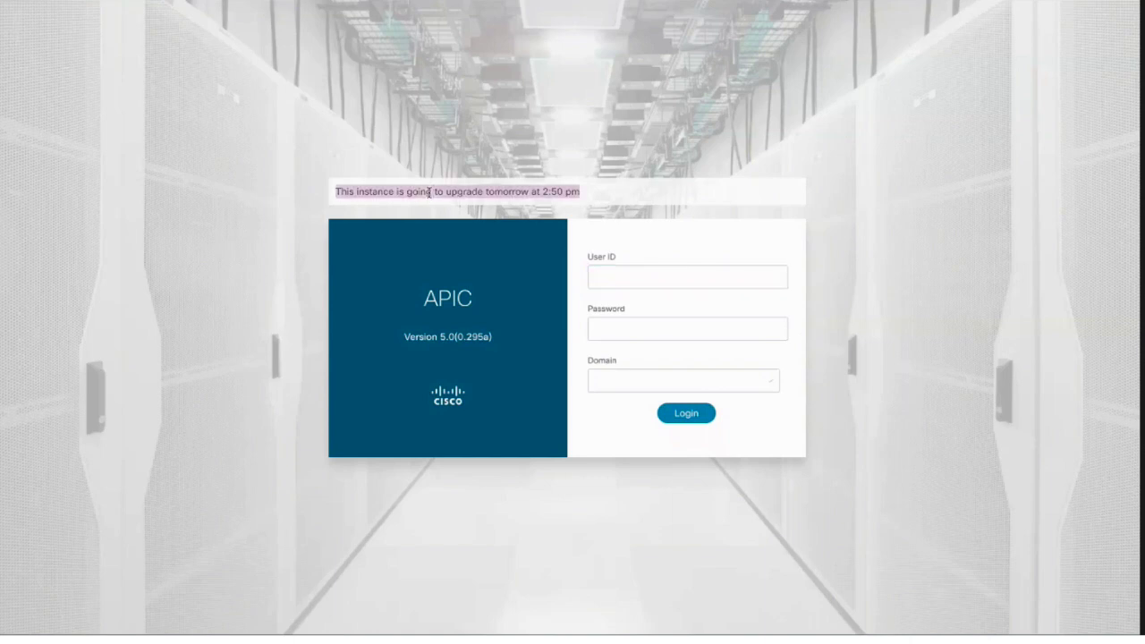